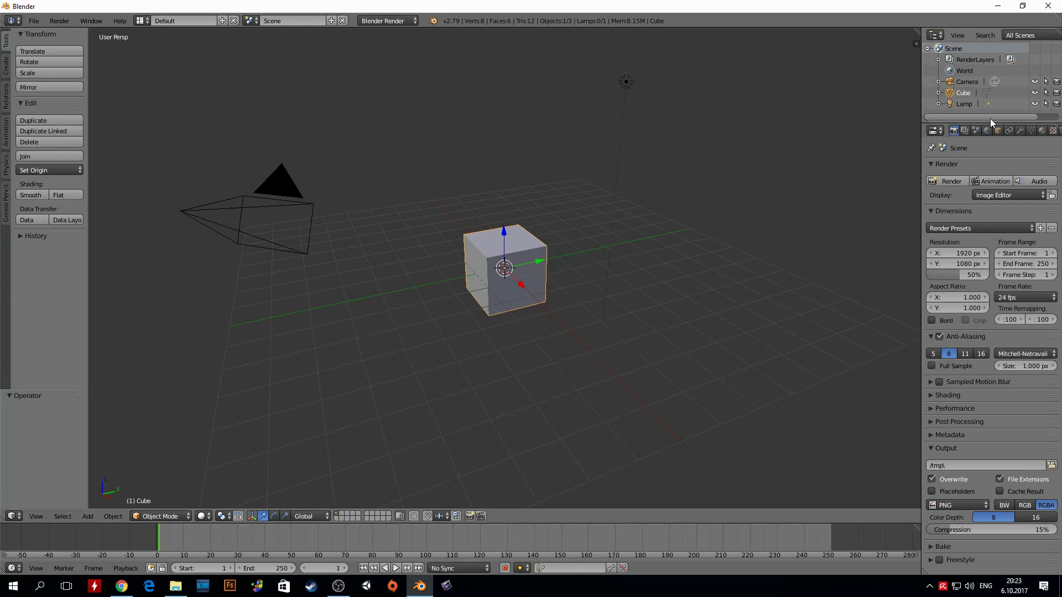
- Open the Add Modifier menu in the cube's Modifiers (wrench) tab
{"action": "left_click", "coordinate": [1017, 130]}
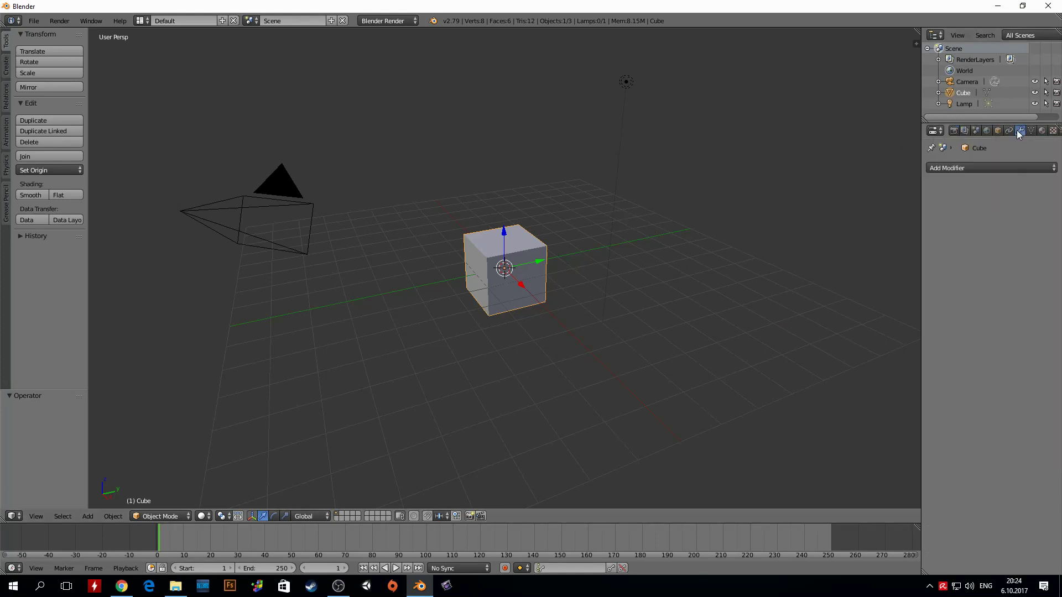
{"action": "left_click", "coordinate": [998, 167]}
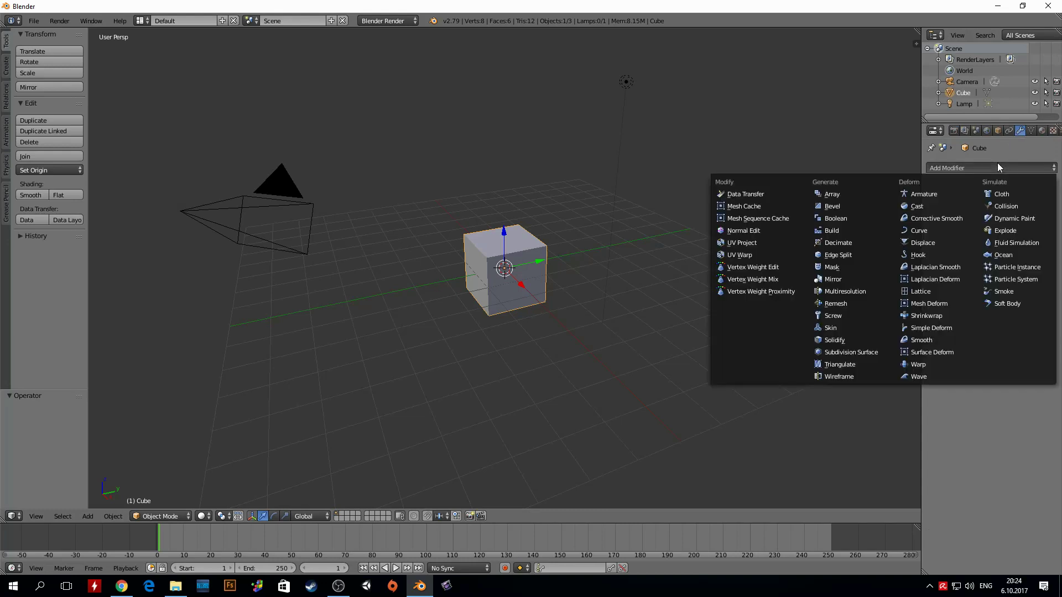
- Add a Mirror modifier along X to the cube and orbit to inspect it
{"action": "left_click", "coordinate": [843, 280]}
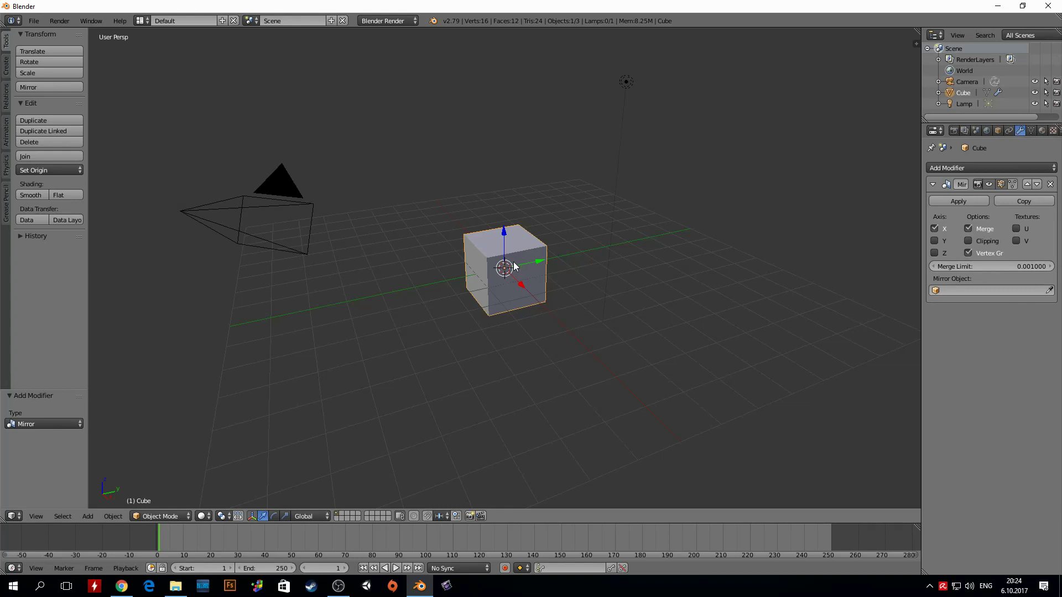
{"action": "mouse_move", "coordinate": [446, 291]}
{"action": "middle_mouse_down"}
{"action": "mouse_move", "coordinate": [383, 291]}
{"action": "mouse_move", "coordinate": [486, 267]}
{"action": "mouse_move", "coordinate": [543, 297]}
{"action": "mouse_move", "coordinate": [640, 316]}
{"action": "mouse_move", "coordinate": [697, 285]}
{"action": "mouse_move", "coordinate": [808, 285]}
{"action": "mouse_move", "coordinate": [921, 305]}
{"action": "mouse_move", "coordinate": [151, 286]}
{"action": "mouse_move", "coordinate": [367, 254]}
{"action": "middle_mouse_up"}
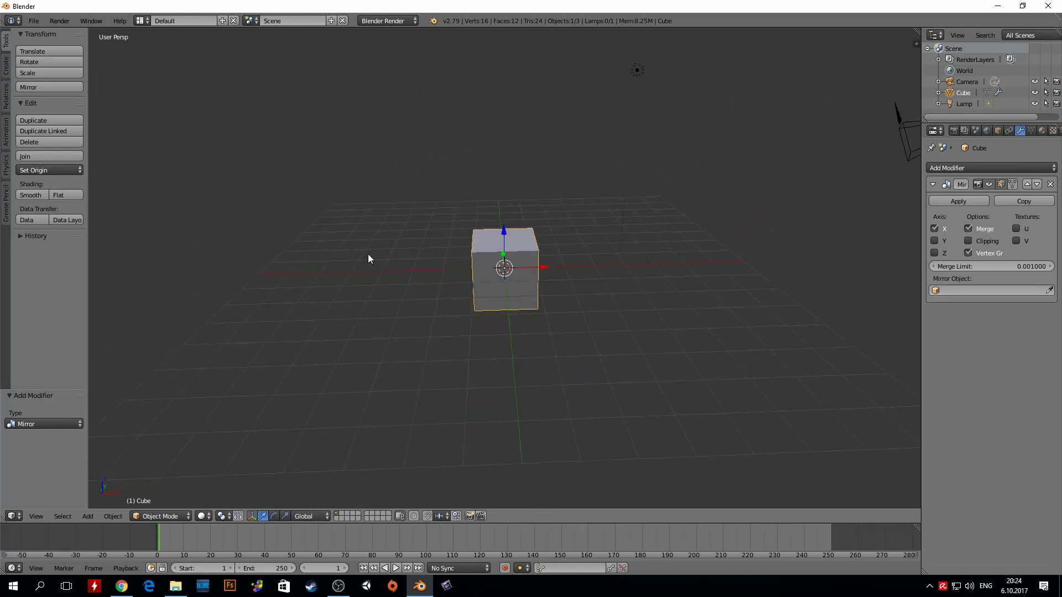
{"action": "scroll", "coordinate": [478, 263], "scroll_direction": "up", "scroll_amount": 4}
{"action": "mouse_move", "coordinate": [513, 269]}
{"action": "middle_mouse_down"}
{"action": "mouse_move", "coordinate": [409, 273]}
{"action": "mouse_move", "coordinate": [409, 286]}
{"action": "middle_mouse_up"}
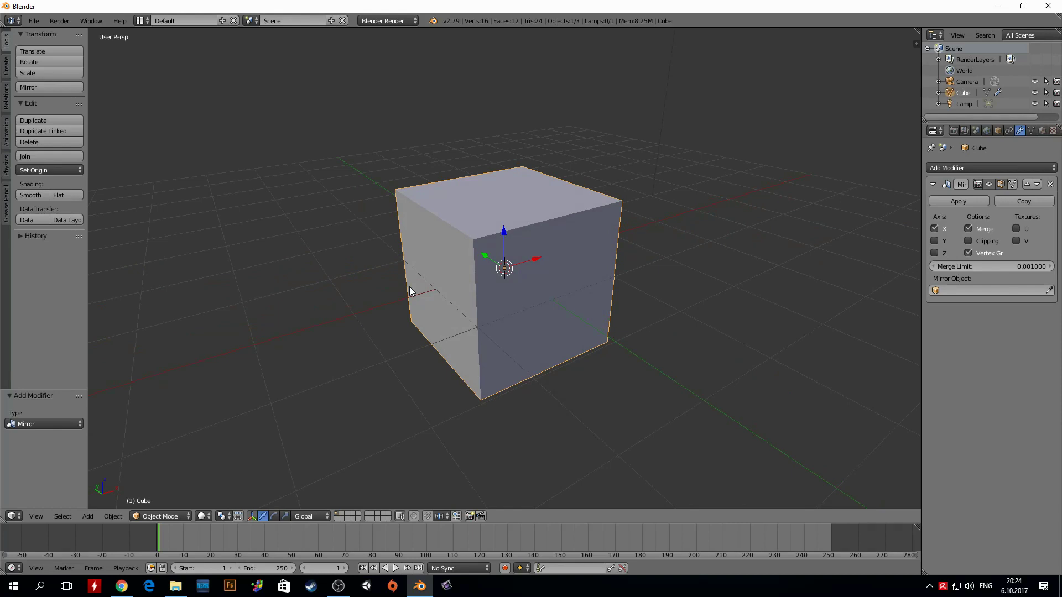
- Enter Edit Mode on the cube, widen the properties area, and orbit to view from above
{"action": "key", "text": "Tab"}
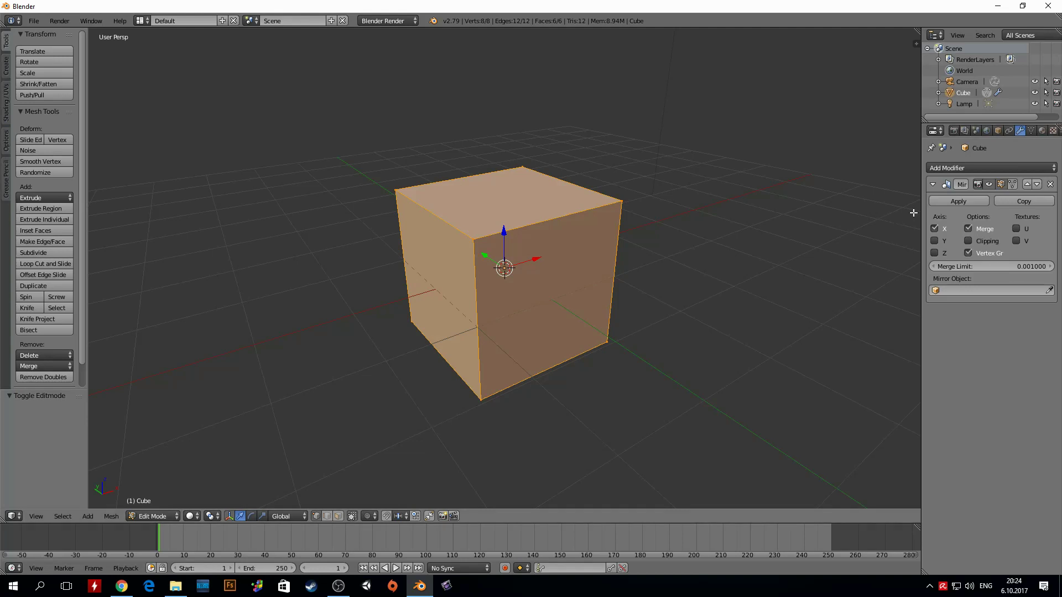
{"action": "left_click_drag", "start_coordinate": [920, 210], "coordinate": [852, 210]}
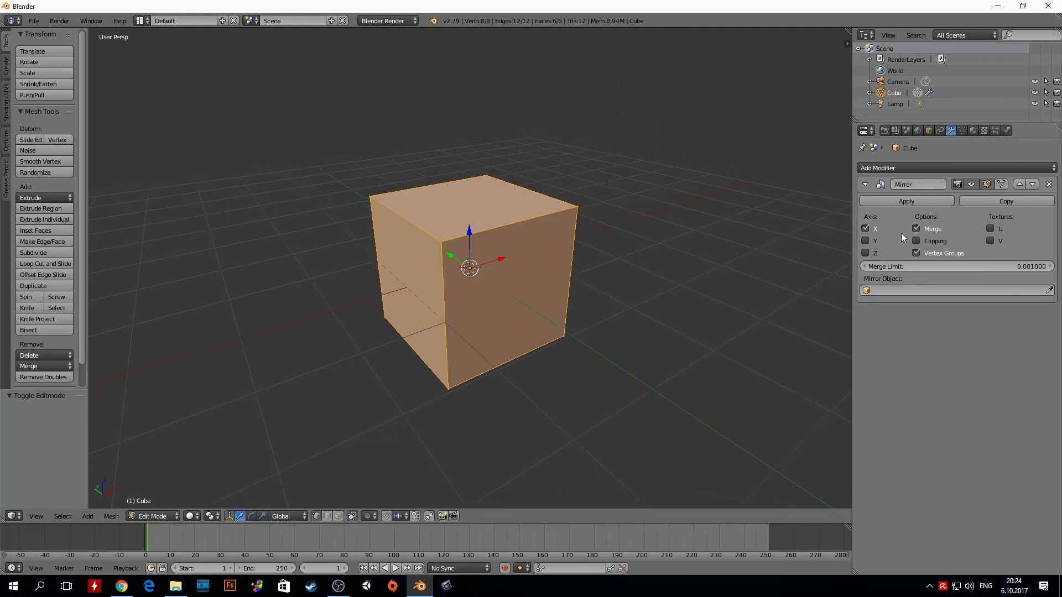
{"action": "left_click", "coordinate": [866, 241]}
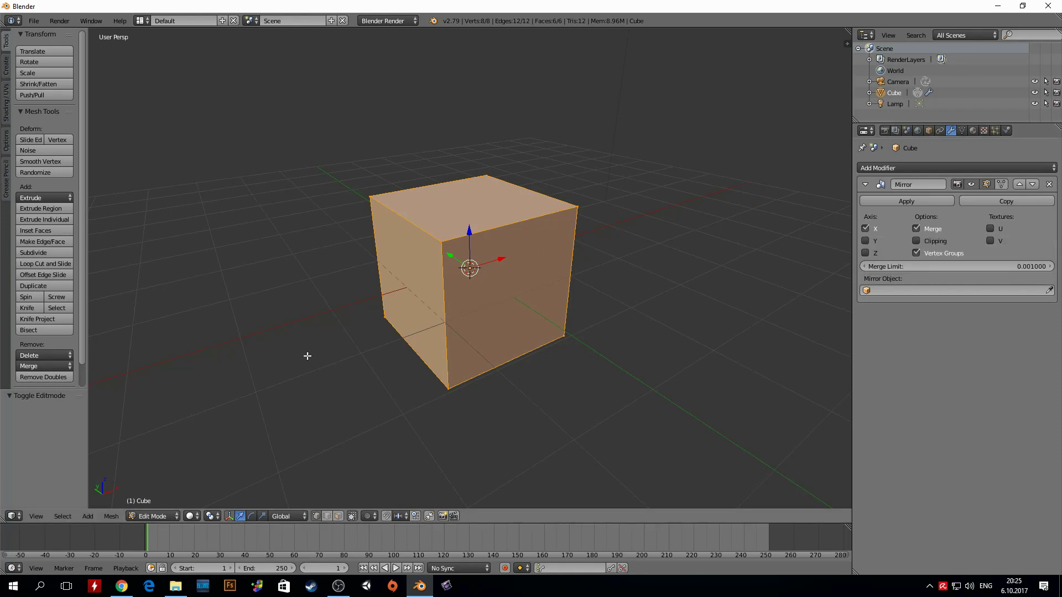
{"action": "mouse_move", "coordinate": [327, 334]}
{"action": "middle_mouse_down"}
{"action": "mouse_move", "coordinate": [447, 282]}
{"action": "mouse_move", "coordinate": [401, 288]}
{"action": "middle_mouse_up"}
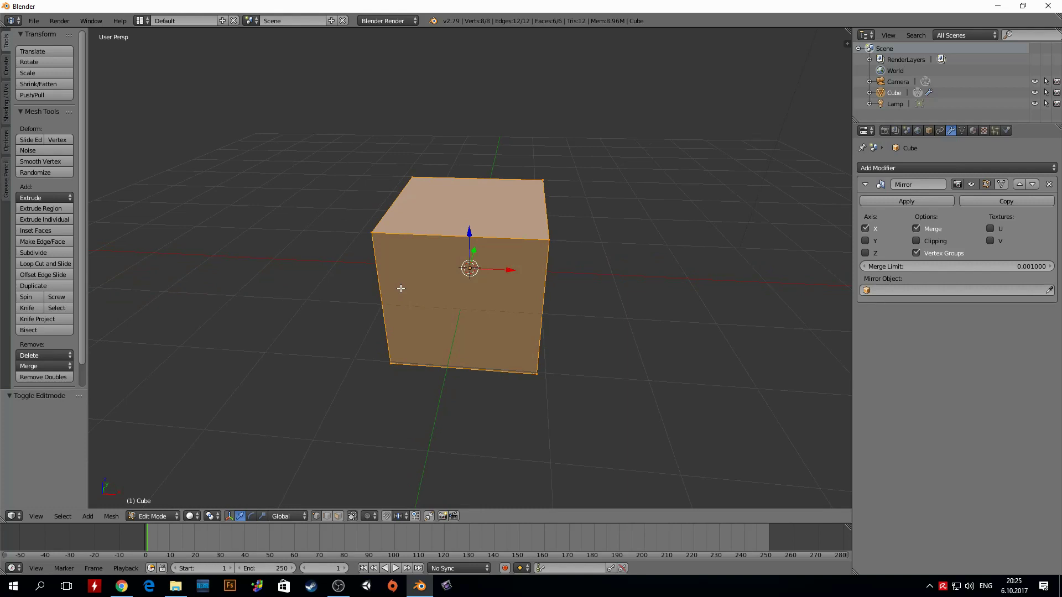
{"action": "middle_click_drag", "start_coordinate": [401, 288], "coordinate": [464, 276]}
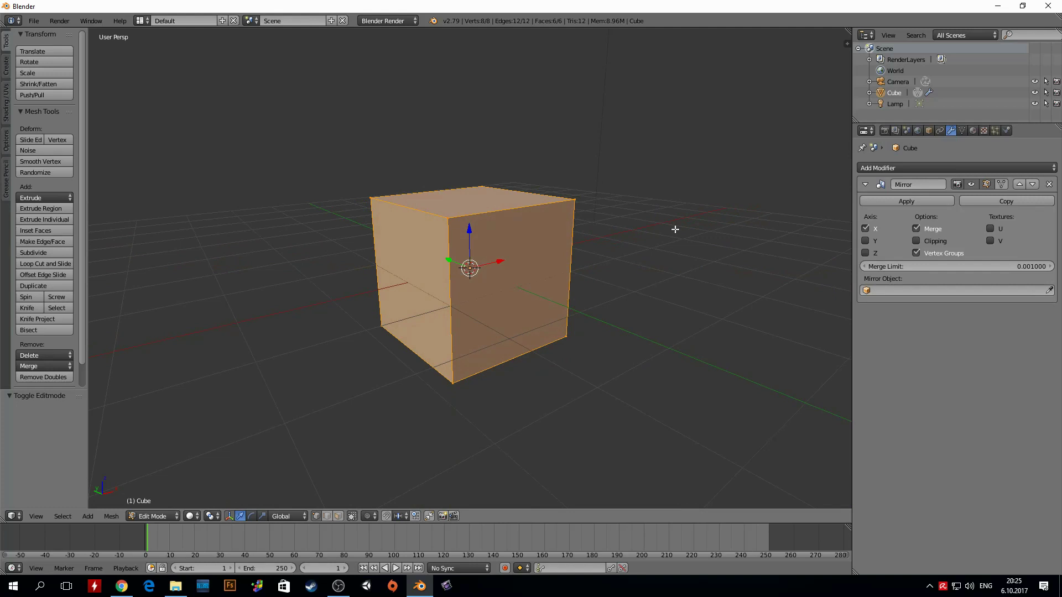
{"action": "middle_click_drag", "start_coordinate": [631, 216], "coordinate": [584, 249]}
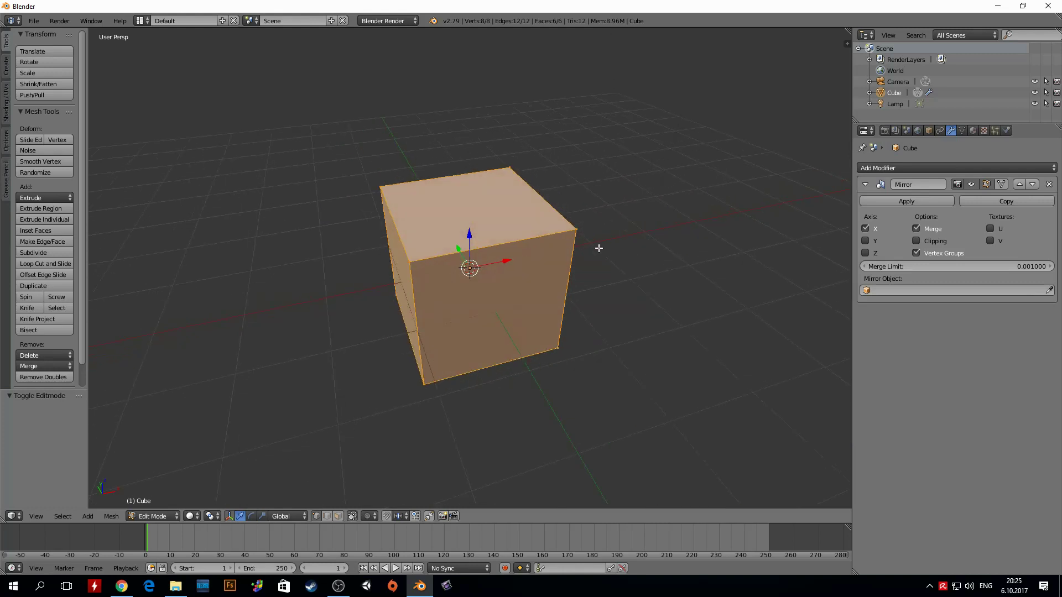
- Select the whole mesh, shift it about 2.011 along X, and return to Object Mode
{"action": "key", "text": "a"}
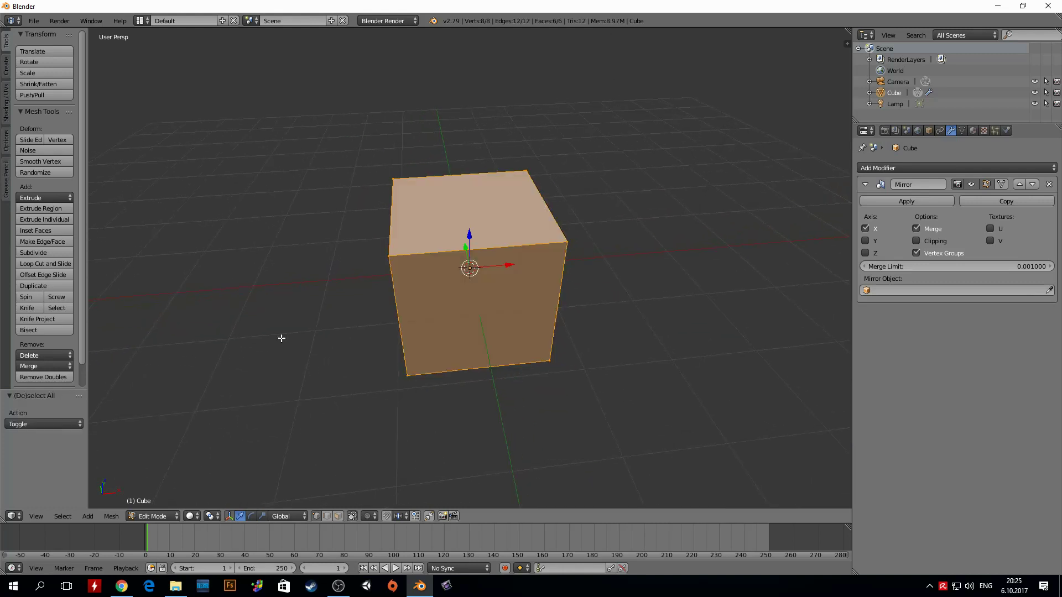
{"action": "mouse_move", "coordinate": [301, 309]}
{"action": "middle_mouse_down"}
{"action": "mouse_move", "coordinate": [380, 286]}
{"action": "mouse_move", "coordinate": [368, 285]}
{"action": "middle_mouse_up"}
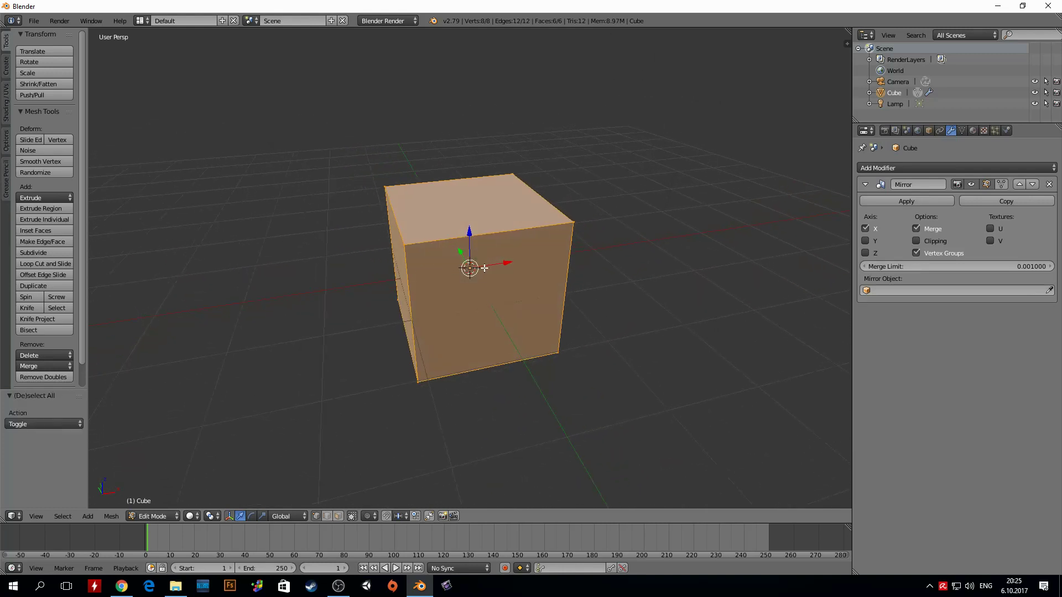
{"action": "key", "text": "g"}
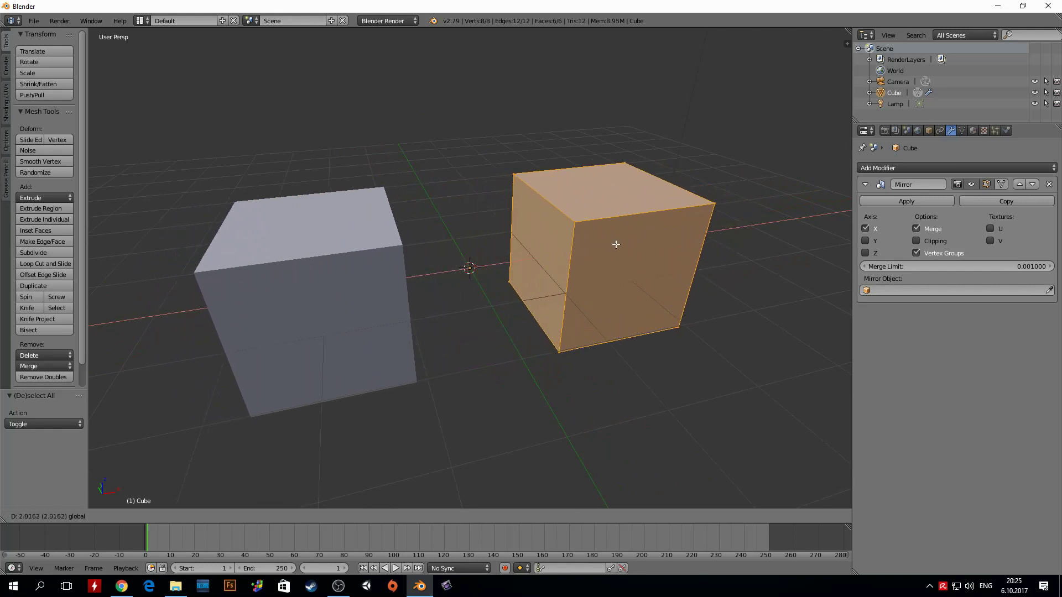
{"action": "left_click", "coordinate": [614, 242]}
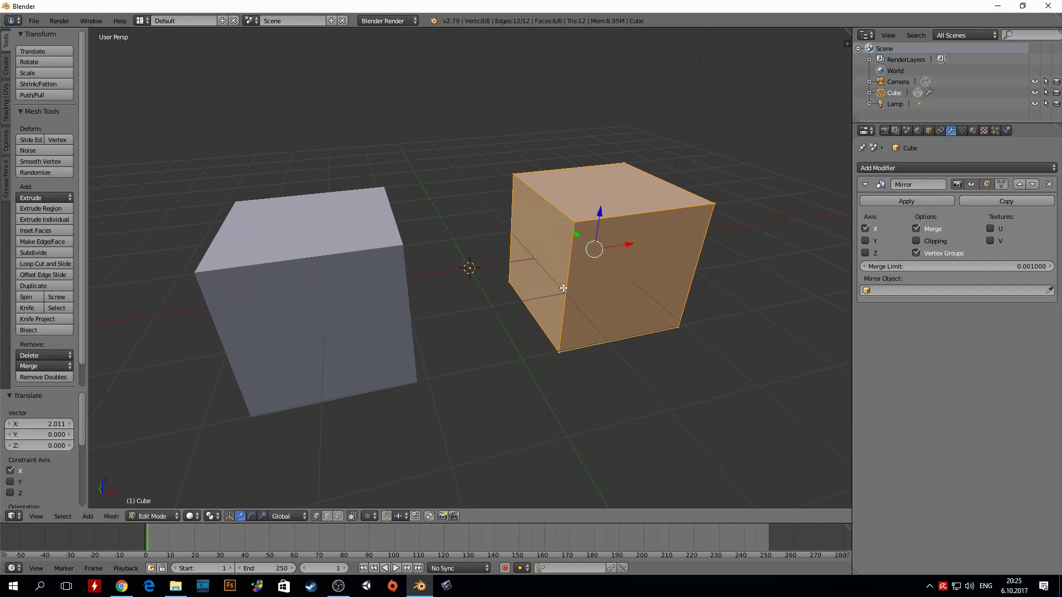
{"action": "mouse_move", "coordinate": [614, 242]}
{"action": "middle_mouse_down"}
{"action": "mouse_move", "coordinate": [533, 279]}
{"action": "mouse_move", "coordinate": [508, 271]}
{"action": "mouse_move", "coordinate": [526, 301]}
{"action": "mouse_move", "coordinate": [548, 291]}
{"action": "middle_mouse_up"}
{"action": "key", "text": "Tab"}
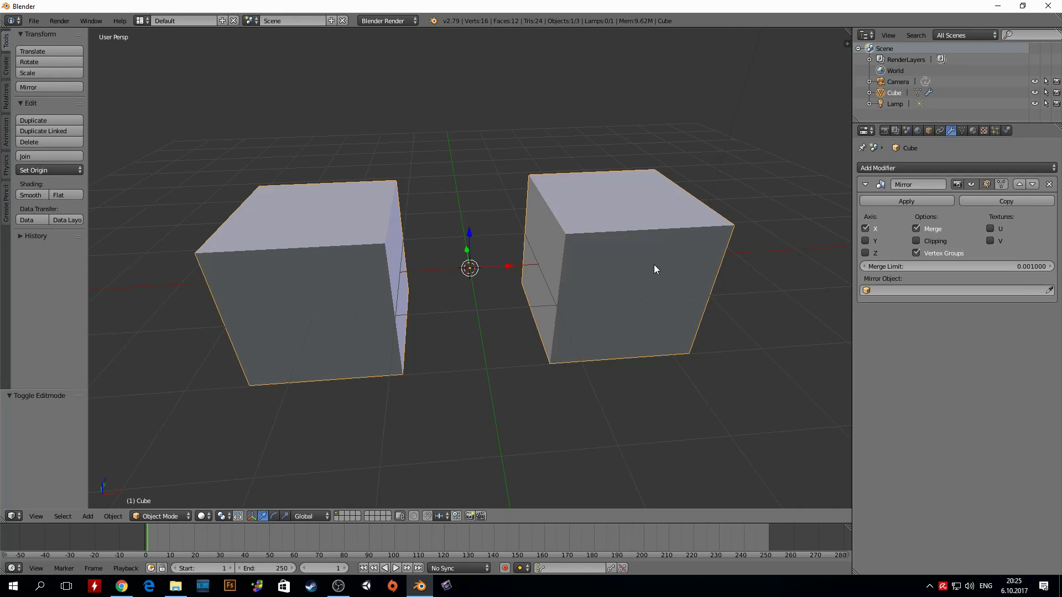
{"action": "key", "text": "g"}
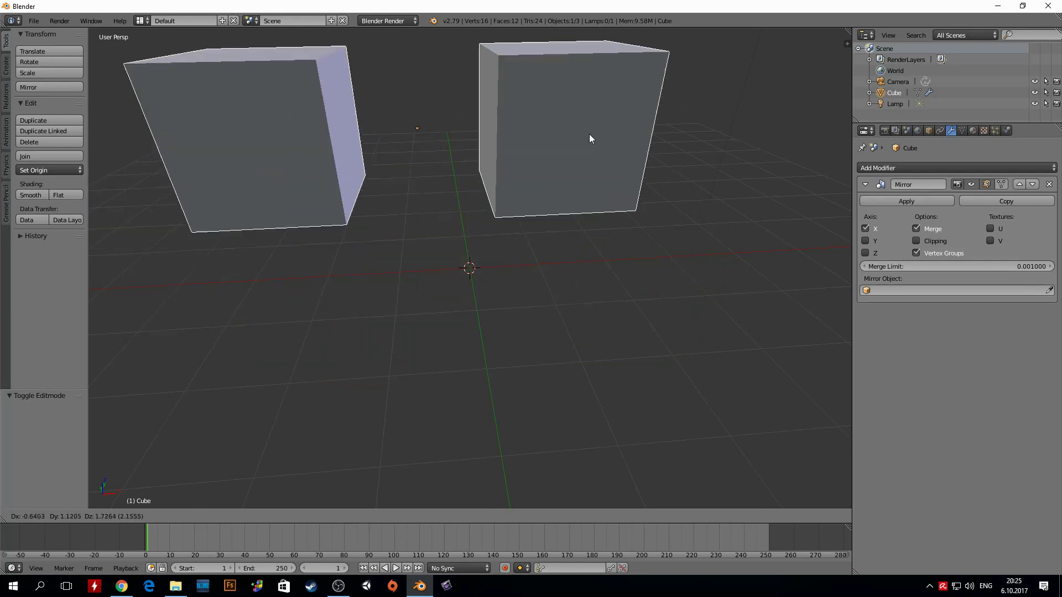
{"action": "key", "text": "r"}
{"action": "key", "text": "r"}
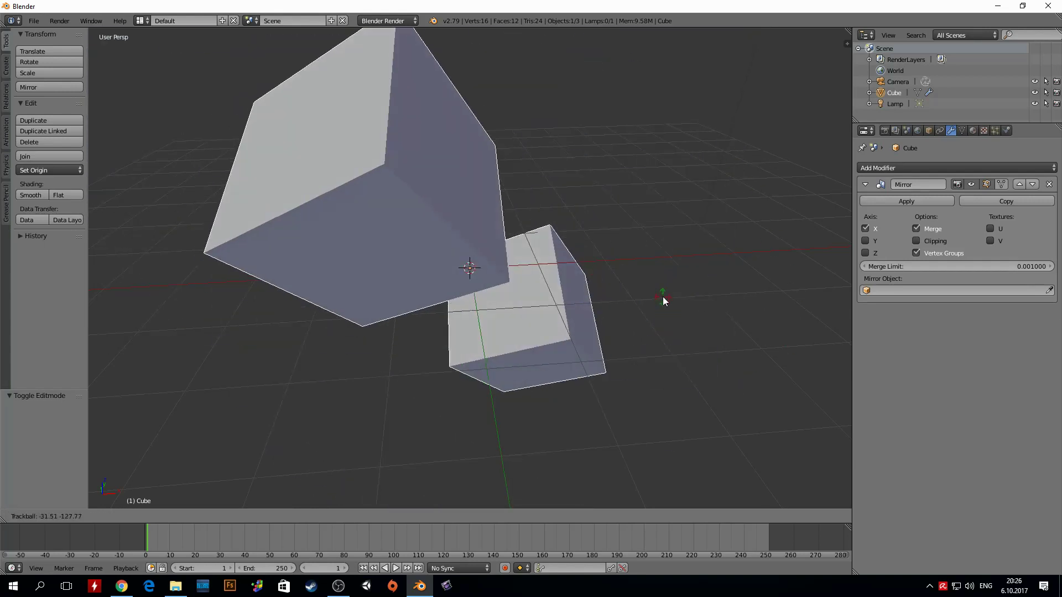
{"action": "key", "text": "Escape"}
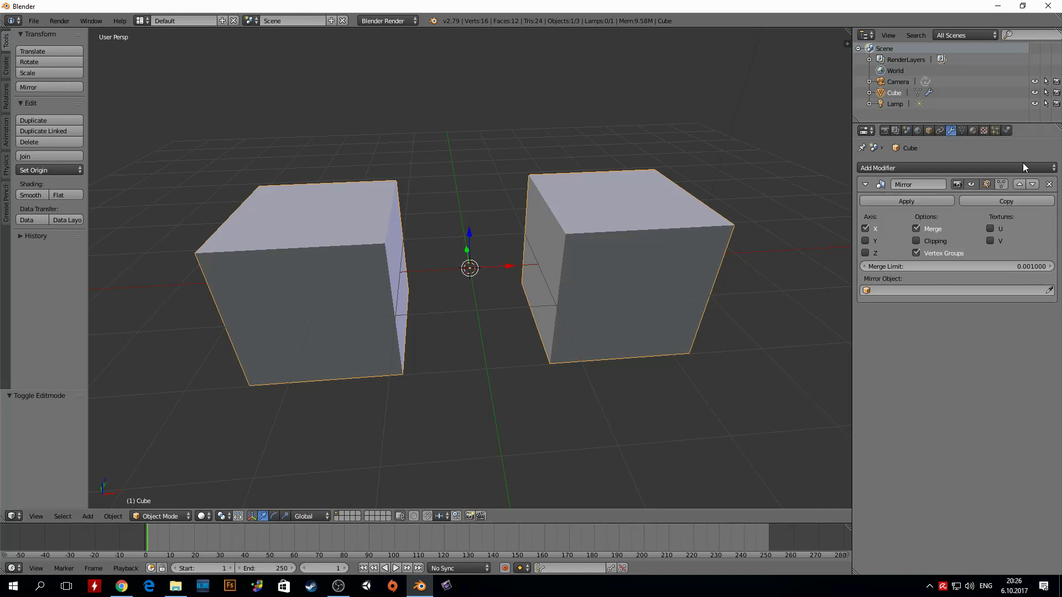
{"action": "left_click", "coordinate": [972, 184]}
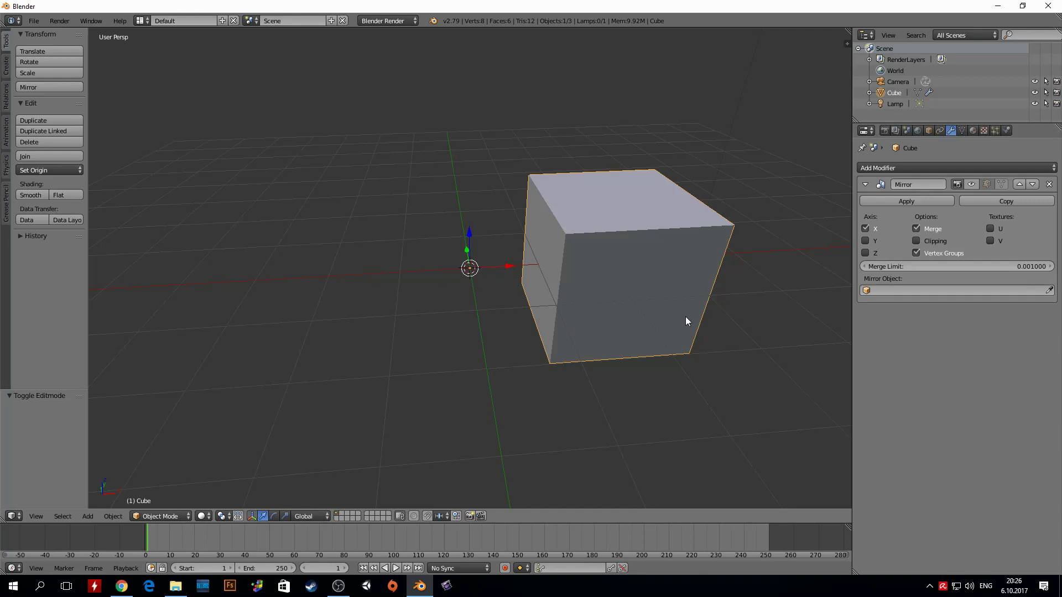
{"action": "key", "text": "r"}
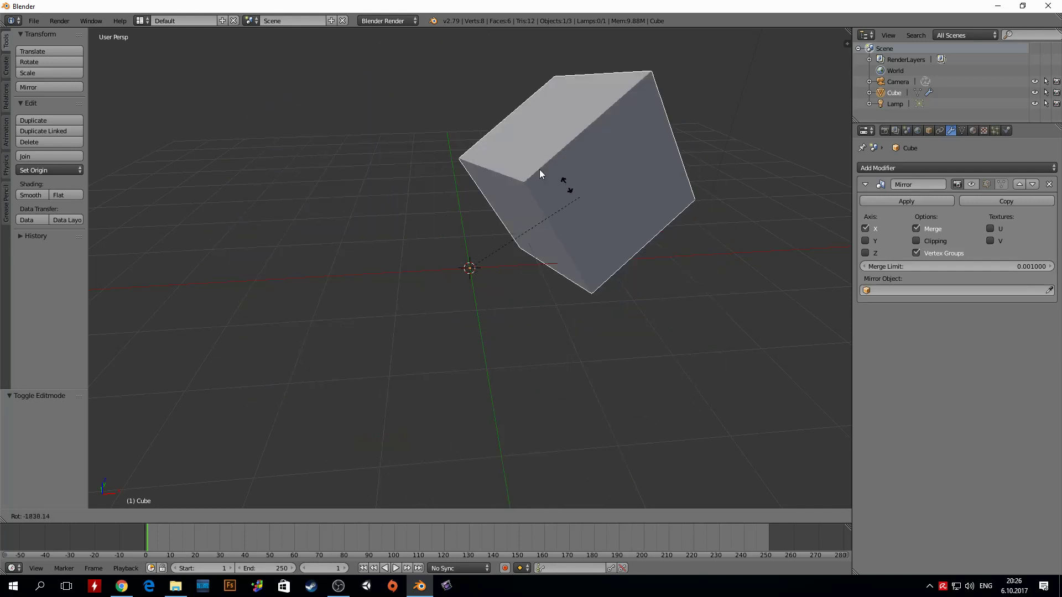
{"action": "right_click", "coordinate": [550, 287]}
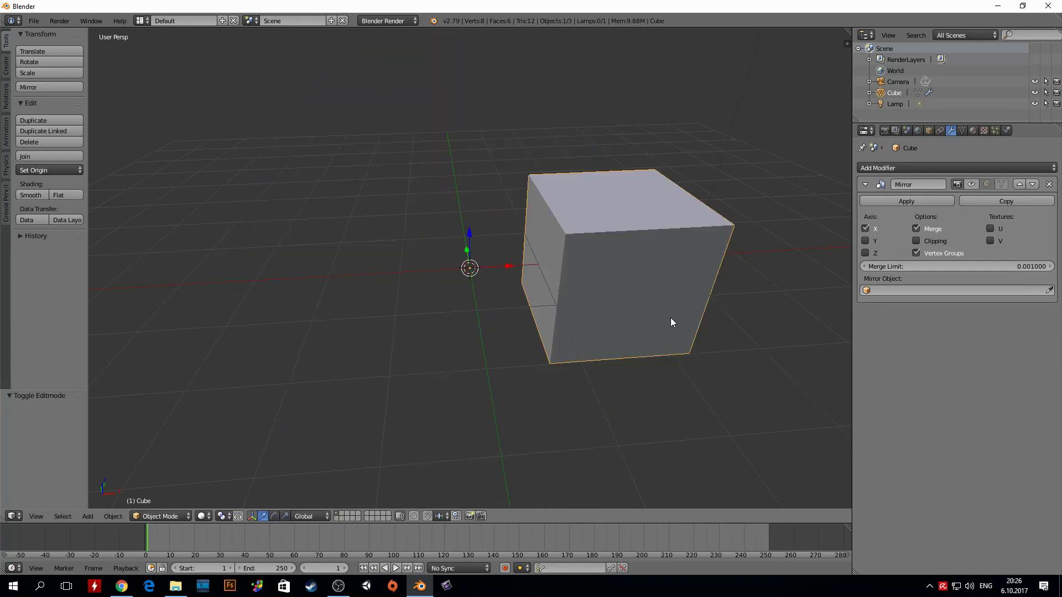
{"action": "key", "text": "g"}
{"action": "left_click", "coordinate": [501, 239]}
{"action": "key", "text": "r"}
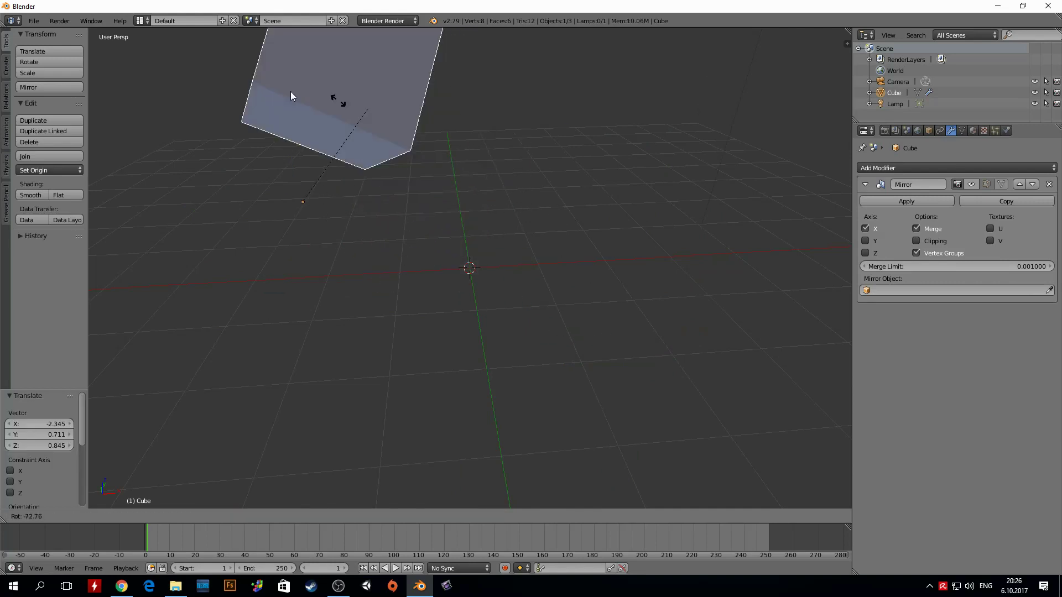
{"action": "right_click", "coordinate": [326, 264]}
{"action": "key", "text": "ctrl+z"}
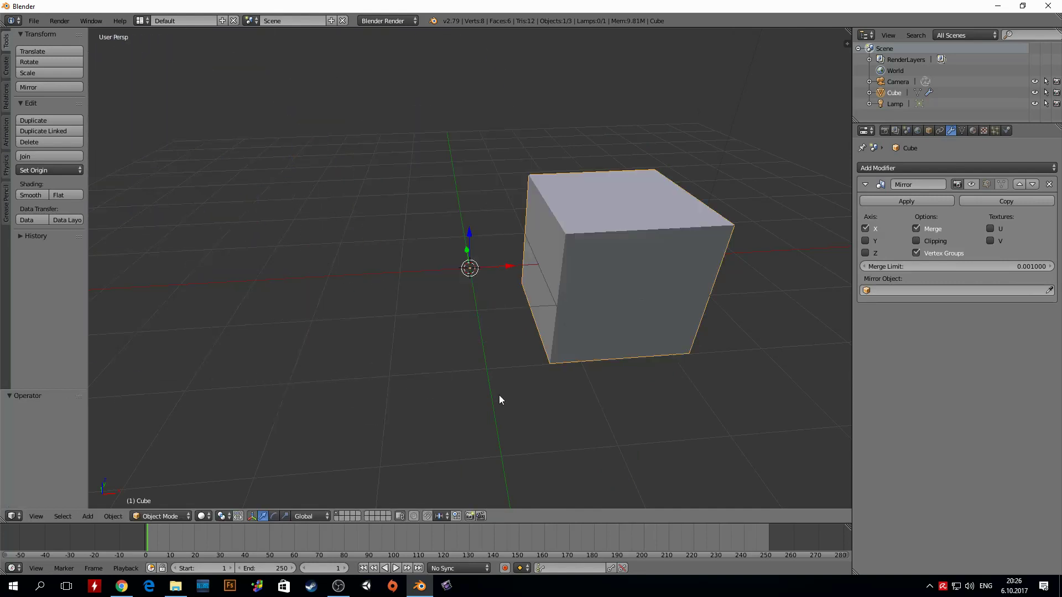
{"action": "left_click", "coordinate": [970, 185]}
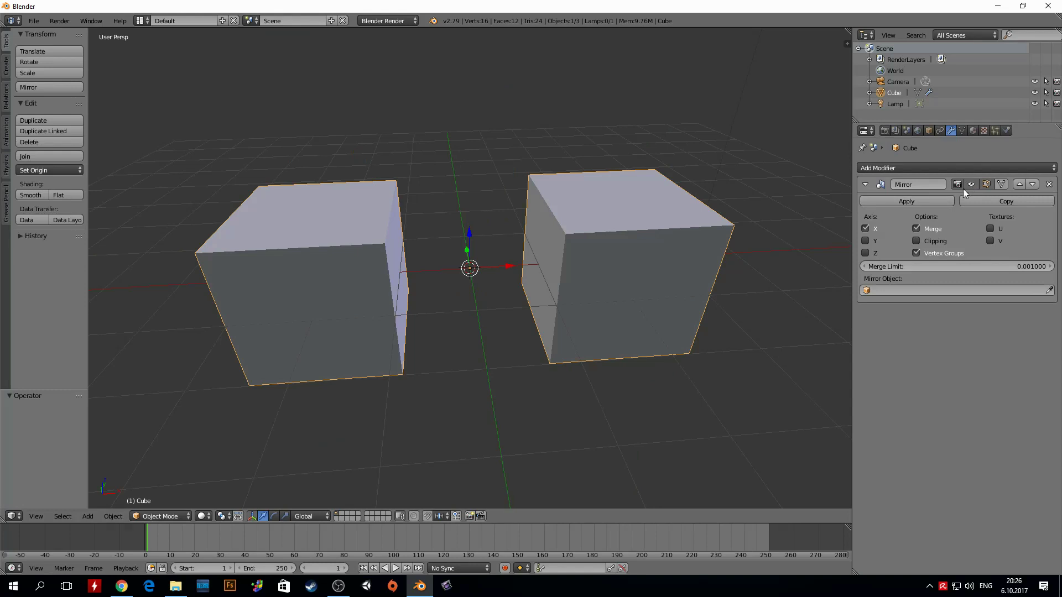
- Try mirroring along Y instead of X, then revert the Mirror modifier to the X axis only
{"action": "left_click", "coordinate": [865, 227]}
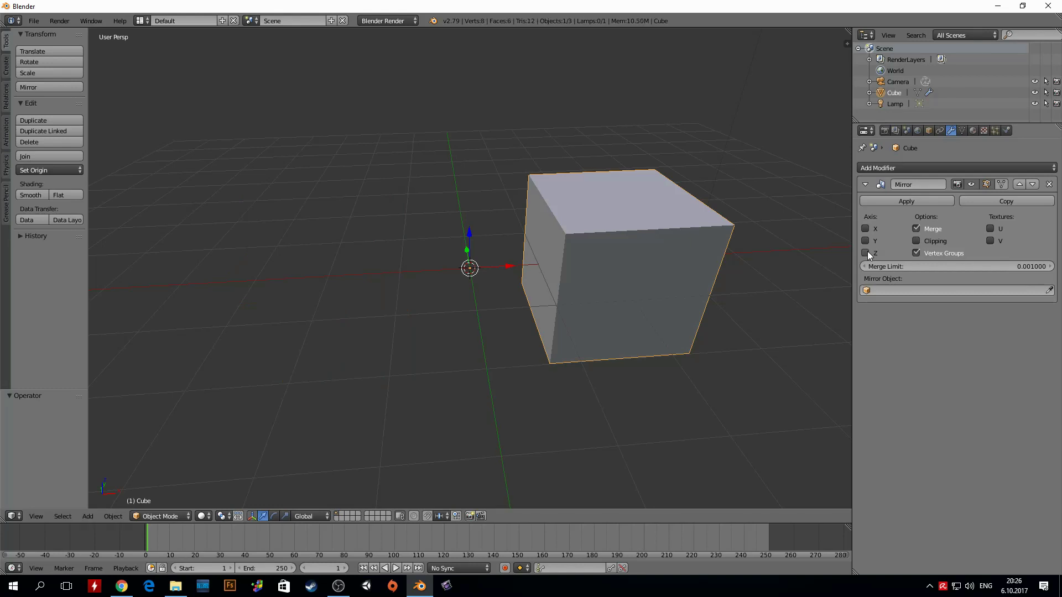
{"action": "left_click", "coordinate": [866, 240]}
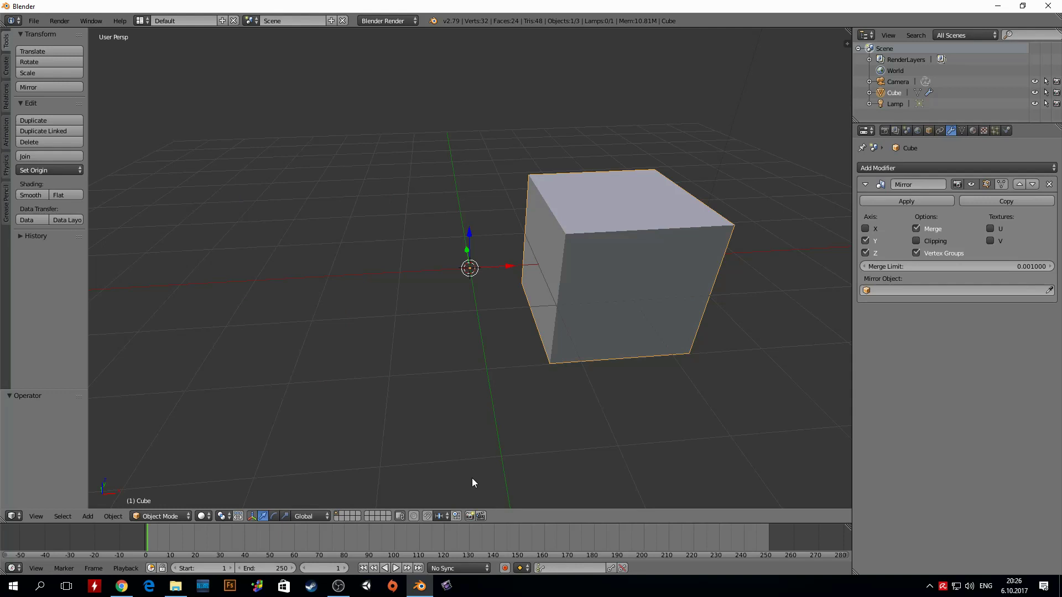
{"action": "mouse_move", "coordinate": [520, 442]}
{"action": "middle_mouse_down"}
{"action": "mouse_move", "coordinate": [499, 246]}
{"action": "mouse_move", "coordinate": [598, 216]}
{"action": "middle_mouse_up"}
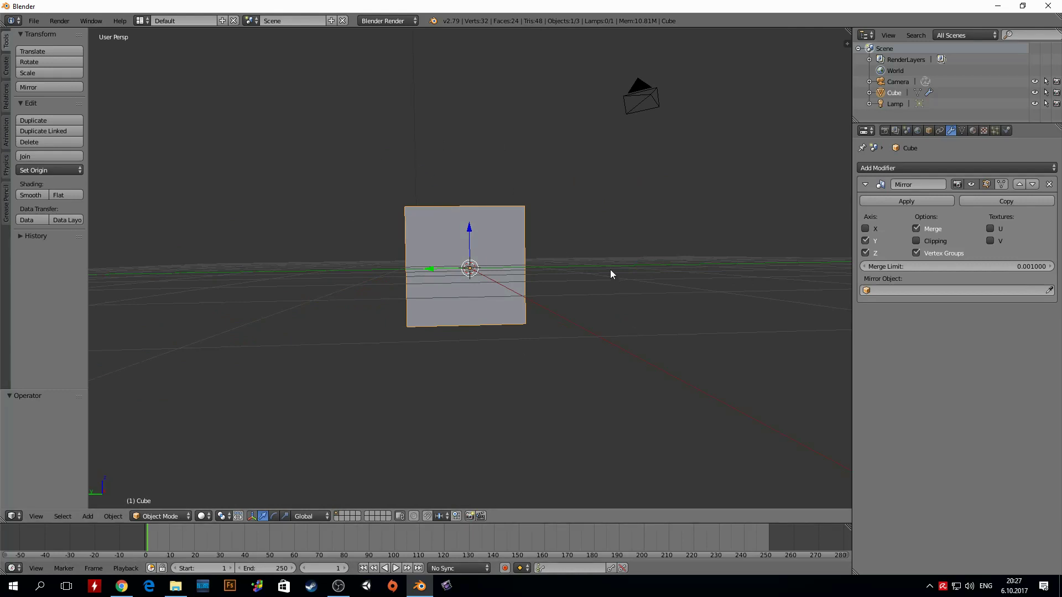
{"action": "mouse_move", "coordinate": [430, 228]}
{"action": "middle_mouse_down"}
{"action": "mouse_move", "coordinate": [525, 228]}
{"action": "mouse_move", "coordinate": [481, 247]}
{"action": "middle_mouse_up"}
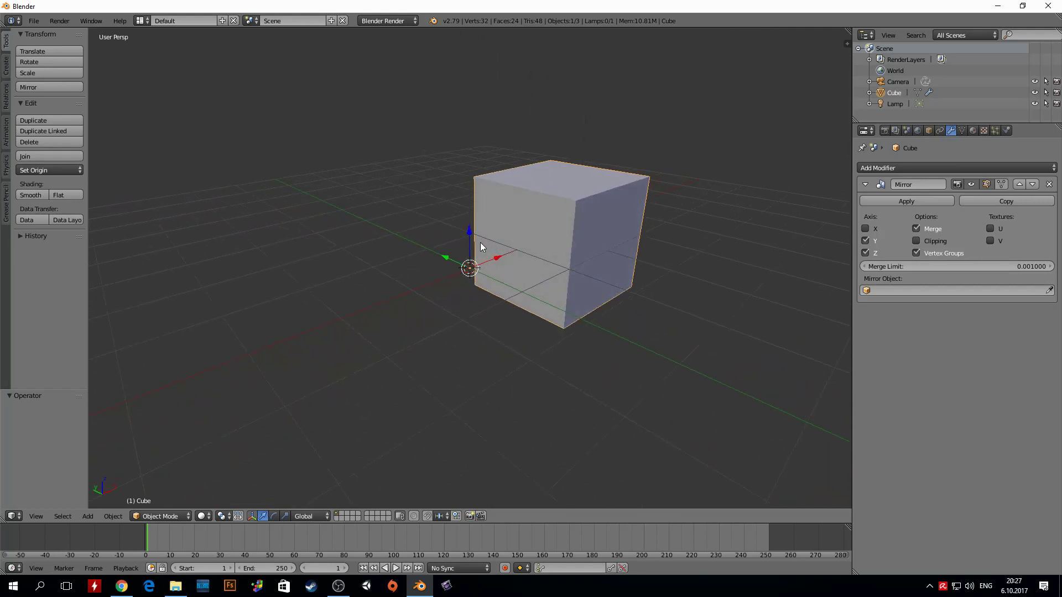
{"action": "left_click_drag", "start_coordinate": [865, 252], "coordinate": [865, 230]}
{"action": "left_click", "coordinate": [866, 229]}
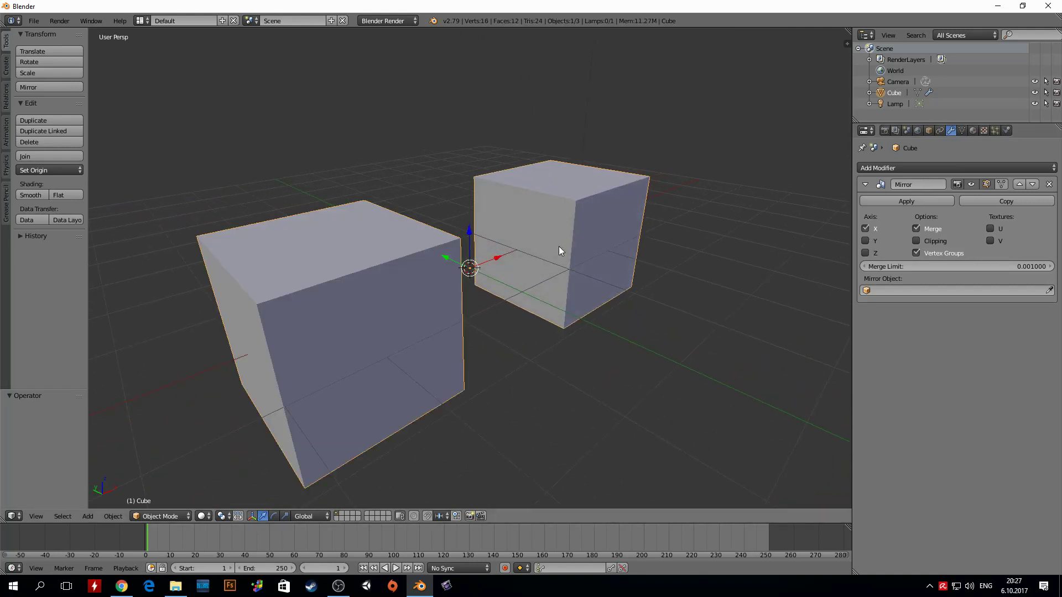
- In Edit Mode, raise the cube's top face and scale it to 0.376 to taper the block
{"action": "key", "text": "Tab"}
{"action": "middle_click_drag", "start_coordinate": [614, 244], "coordinate": [565, 243]}
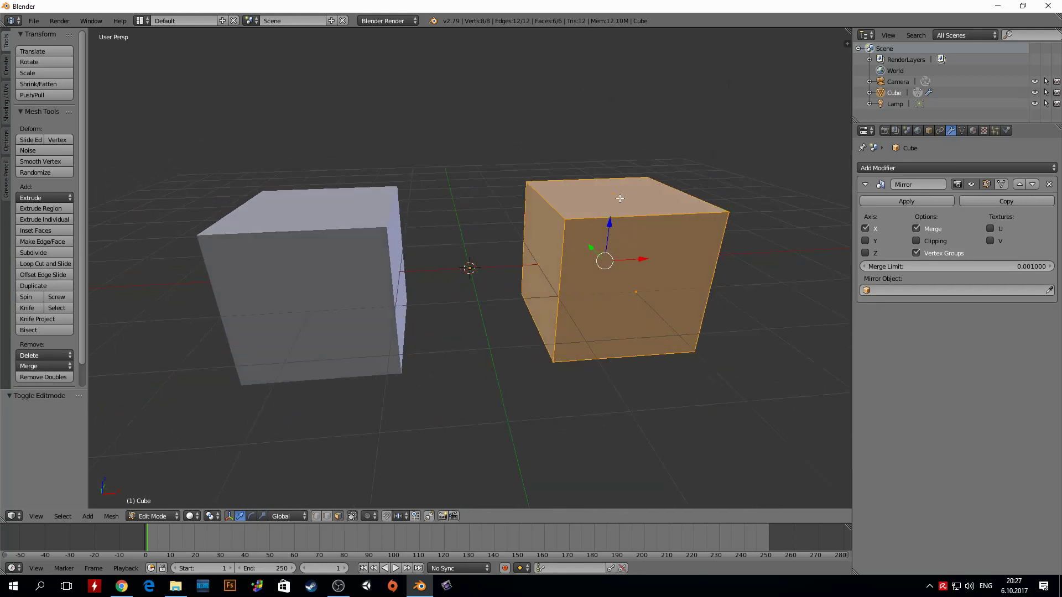
{"action": "right_click", "coordinate": [627, 170]}
{"action": "key", "text": "g"}
{"action": "key", "text": "z"}
{"action": "left_click", "coordinate": [611, 65]}
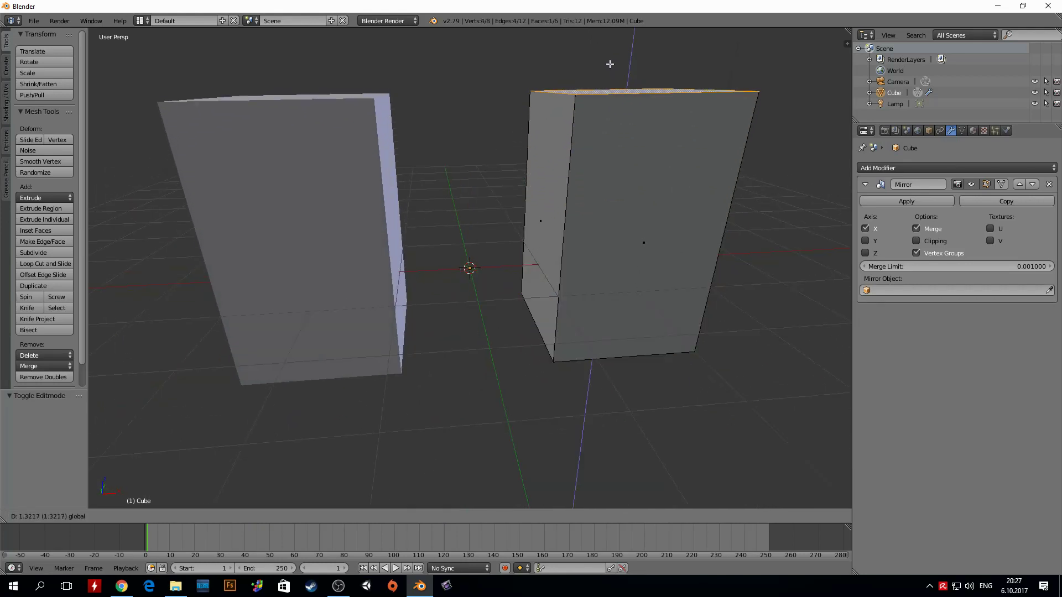
{"action": "key", "text": "s"}
{"action": "left_click", "coordinate": [686, 126]}
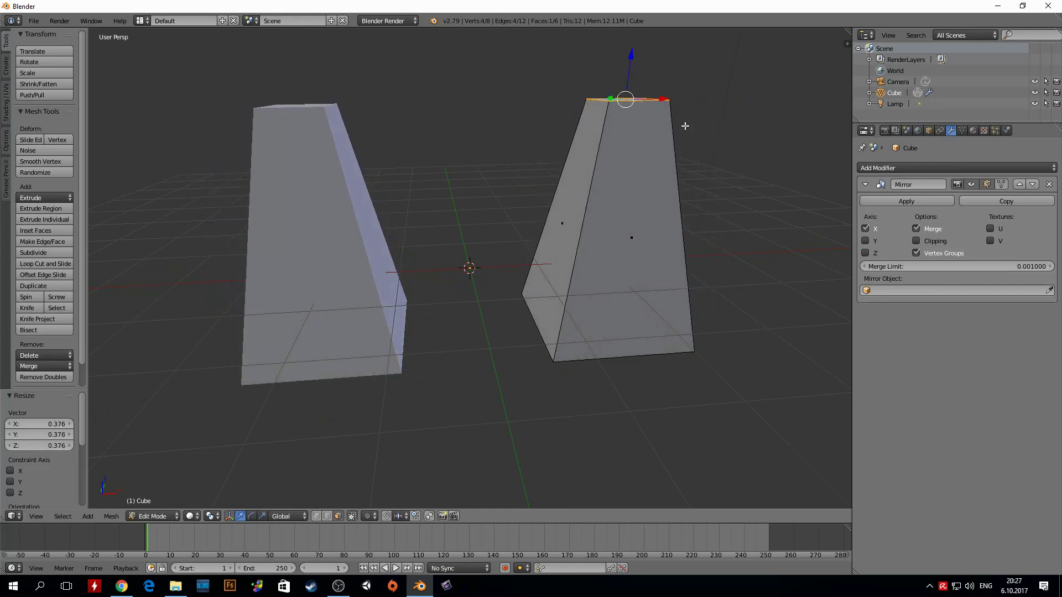
- Select the whole mesh and raise it 1.588 along Z
{"action": "key", "text": "a"}
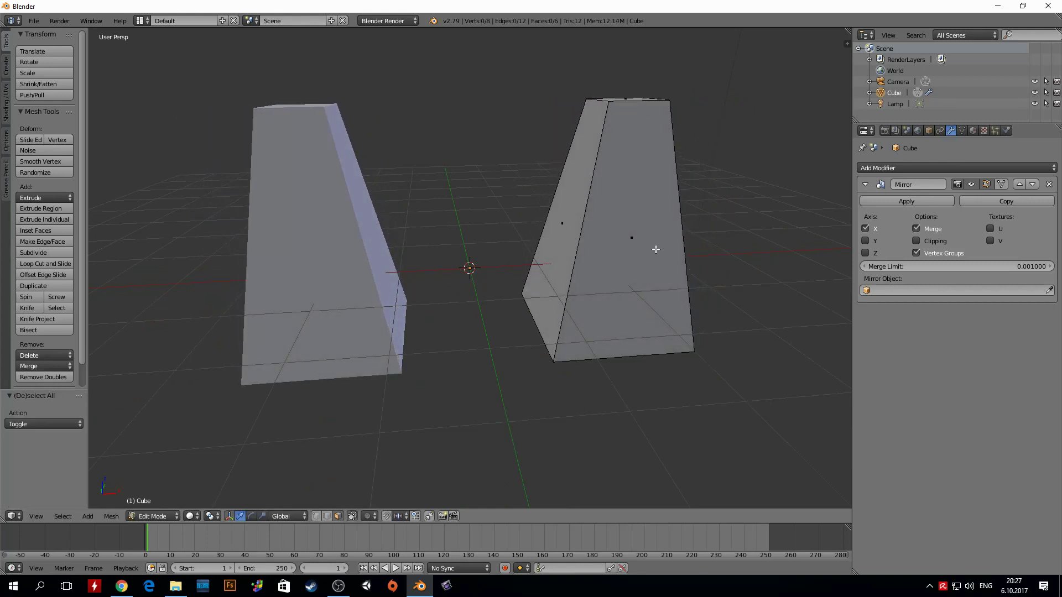
{"action": "key", "text": "a"}
{"action": "key", "text": "g"}
{"action": "key", "text": "z"}
{"action": "left_click", "coordinate": [618, 79]}
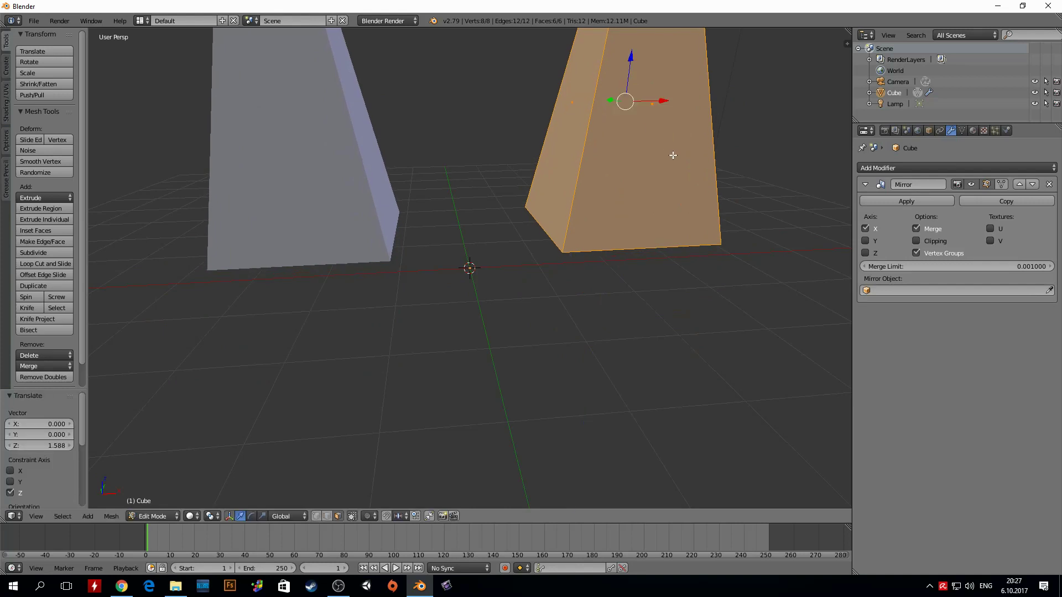
{"action": "scroll", "coordinate": [617, 155], "scroll_direction": "up", "scroll_amount": 3}
{"action": "middle_click_drag", "start_coordinate": [617, 154], "coordinate": [563, 157]}
{"action": "scroll", "coordinate": [556, 119], "scroll_direction": "down", "scroll_amount": 4}
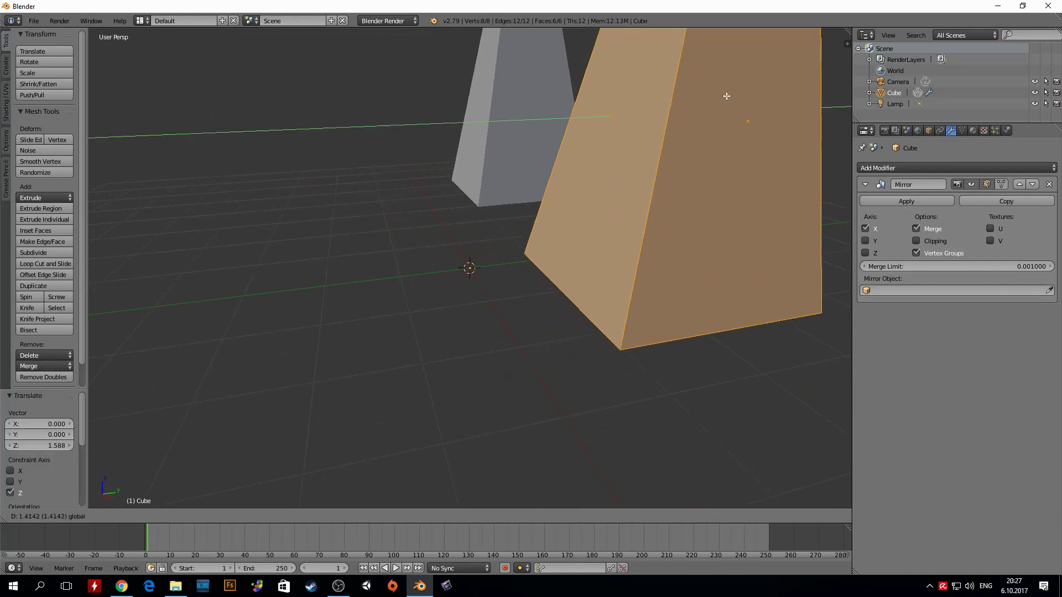
- Shift the mesh 1.864 along Y and enable Mirror on the Y axis
{"action": "key", "text": "g"}
{"action": "key", "text": "y"}
{"action": "left_click", "coordinate": [795, 195]}
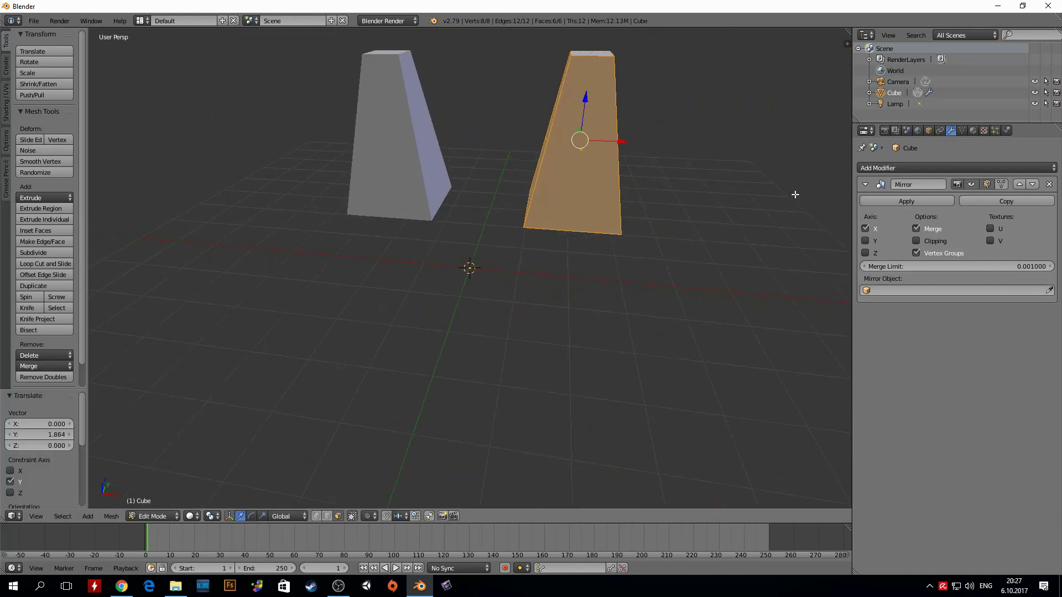
{"action": "left_click", "coordinate": [867, 241]}
- Enable Z mirroring, then drag a top-face corner vertex along Y and X toward the centre
{"action": "left_click", "coordinate": [865, 253]}
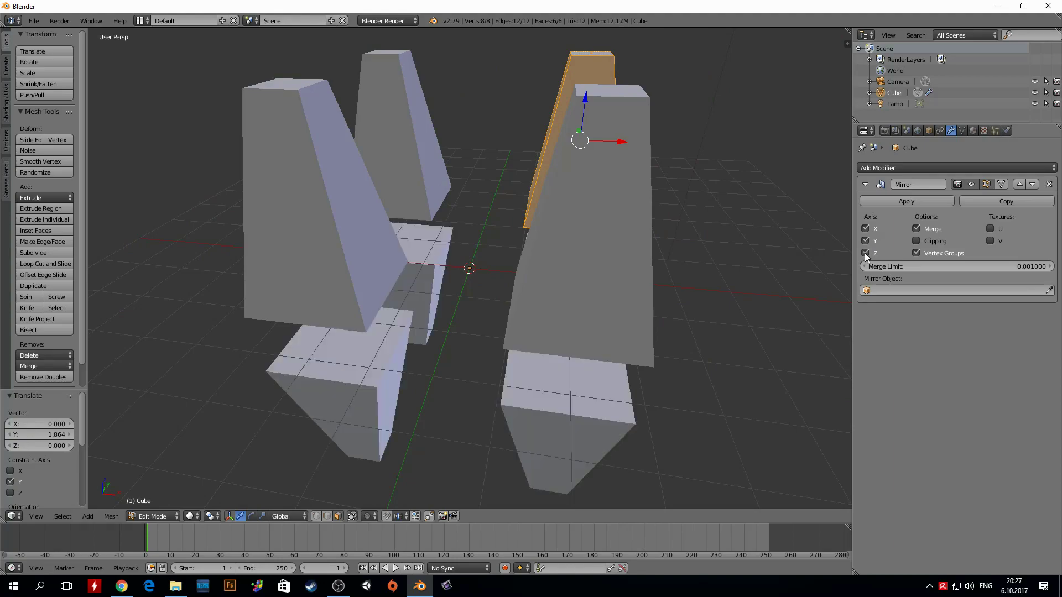
{"action": "mouse_move", "coordinate": [486, 260]}
{"action": "middle_mouse_down"}
{"action": "mouse_move", "coordinate": [506, 230]}
{"action": "mouse_move", "coordinate": [713, 218]}
{"action": "mouse_move", "coordinate": [758, 232]}
{"action": "mouse_move", "coordinate": [790, 271]}
{"action": "mouse_move", "coordinate": [135, 257]}
{"action": "mouse_move", "coordinate": [164, 248]}
{"action": "middle_mouse_up"}
{"action": "key", "text": "Tab"}
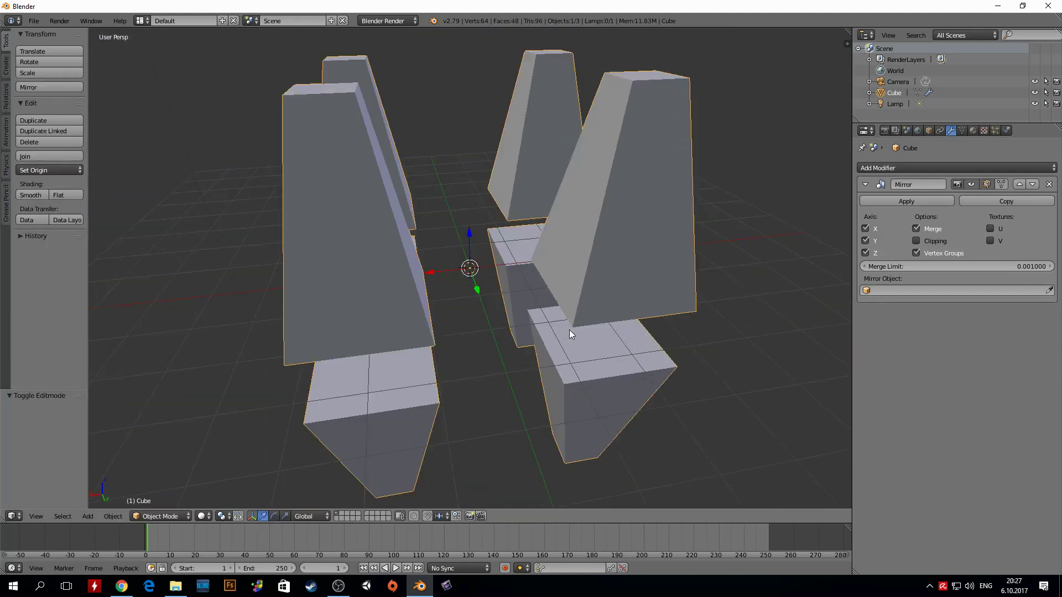
{"action": "key", "text": "Tab"}
{"action": "middle_click_drag", "start_coordinate": [522, 337], "coordinate": [515, 277]}
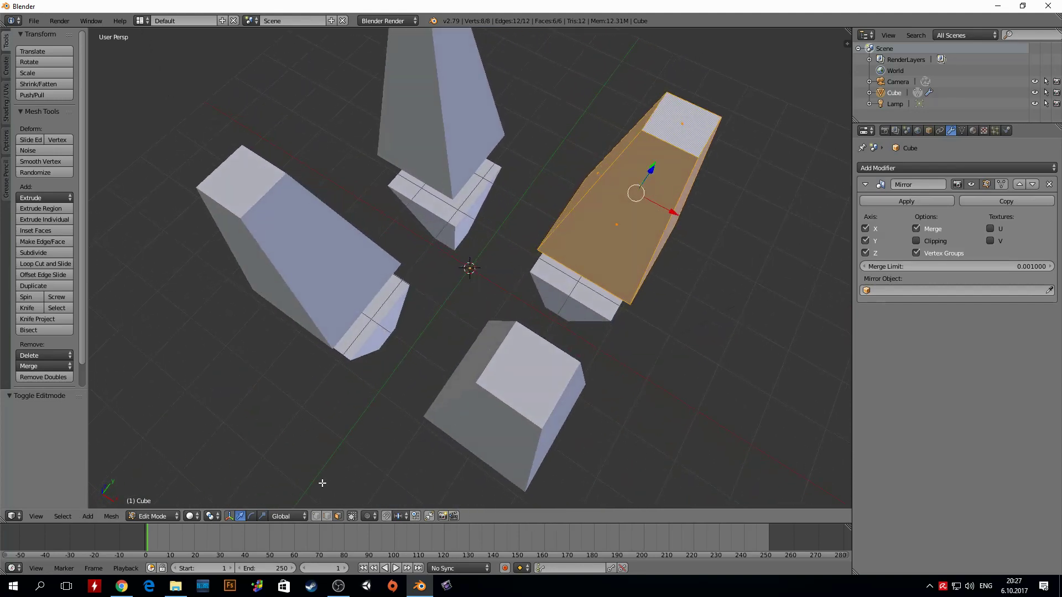
{"action": "right_click", "coordinate": [536, 250]}
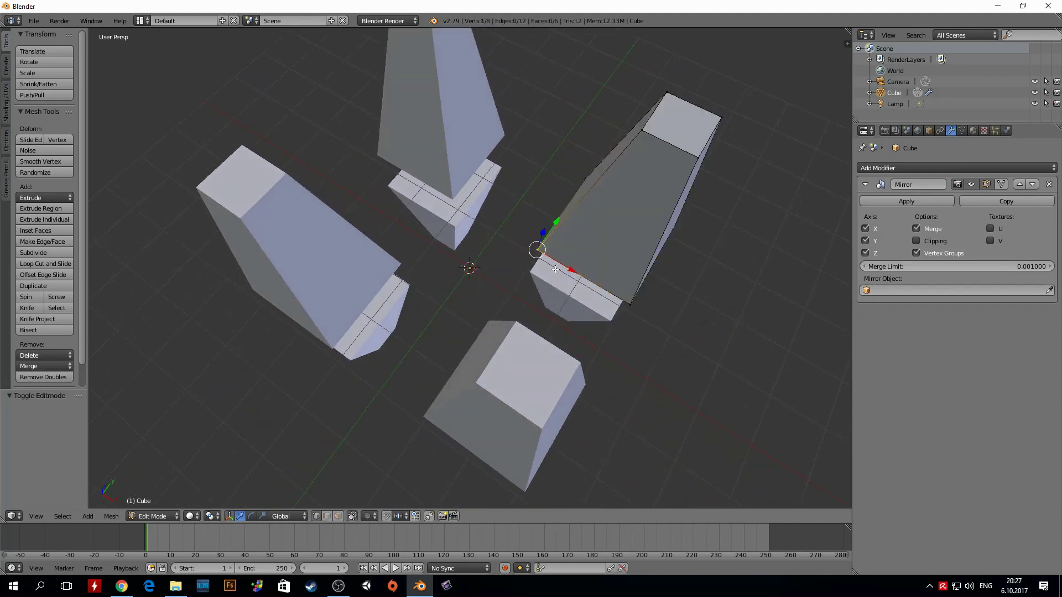
{"action": "left_click_drag", "start_coordinate": [553, 228], "coordinate": [538, 264]}
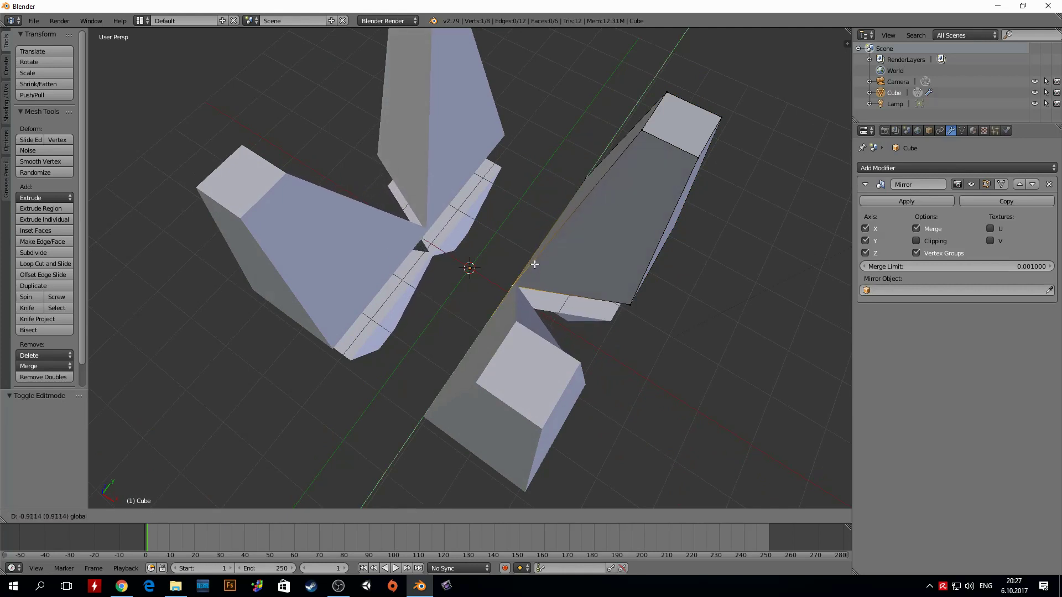
{"action": "mouse_move", "coordinate": [547, 303]}
{"action": "left_mouse_down"}
{"action": "mouse_move", "coordinate": [491, 259]}
{"action": "mouse_move", "coordinate": [455, 253]}
{"action": "left_mouse_up"}
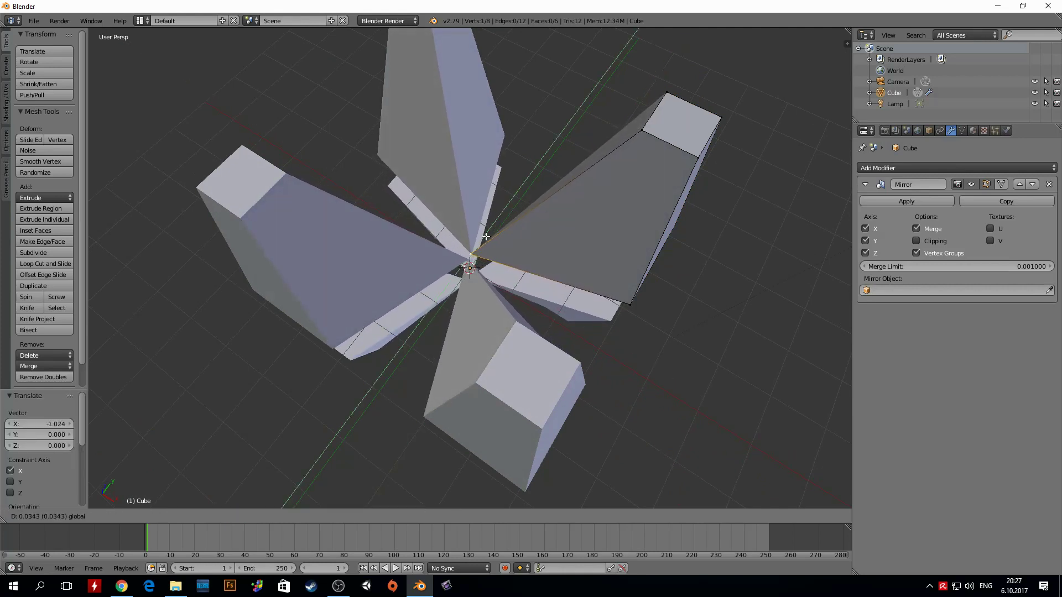
{"action": "middle_click_drag", "start_coordinate": [455, 253], "coordinate": [466, 233]}
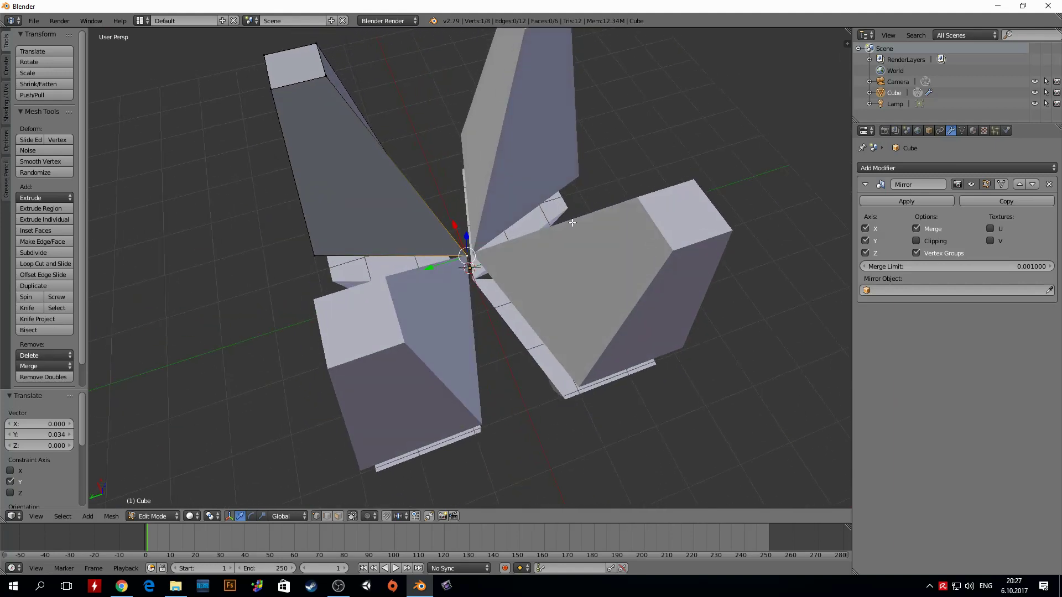
- Return to Object Mode and delete the Cube object
{"action": "key", "text": "Tab"}
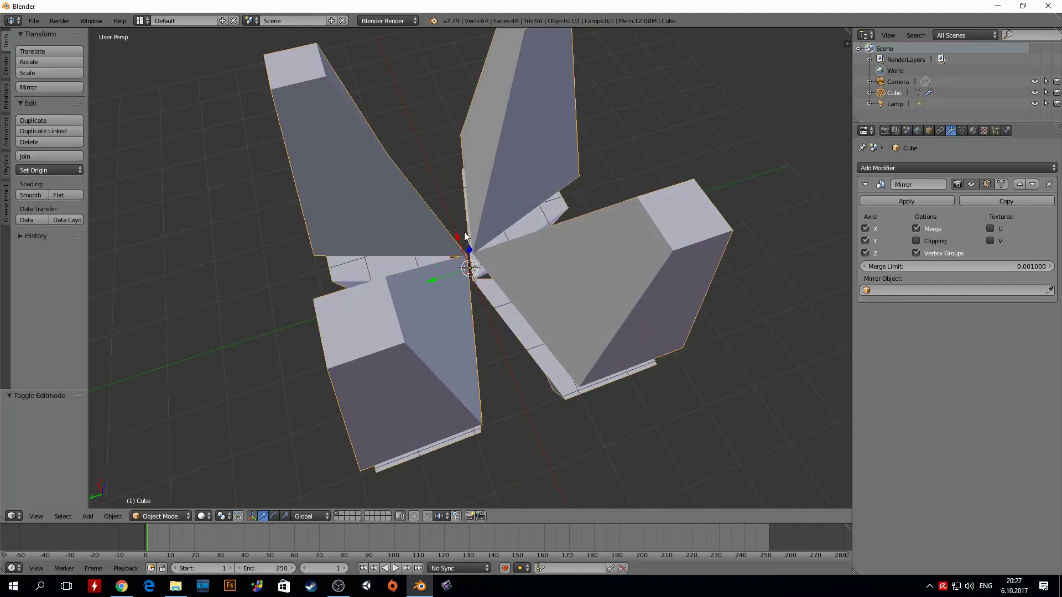
{"action": "key", "text": "x"}
{"action": "left_click", "coordinate": [463, 233]}
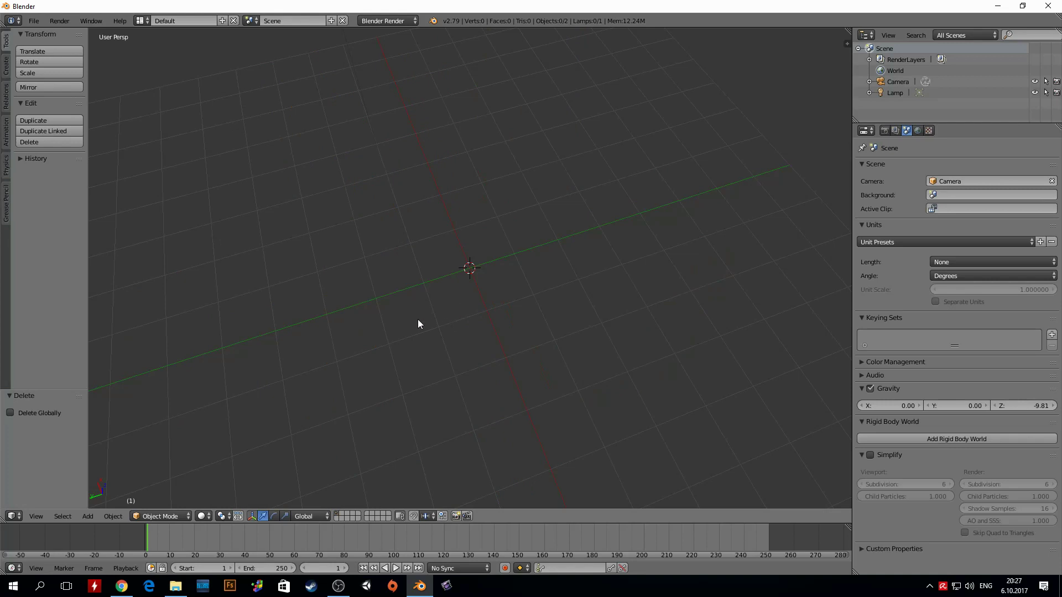
- Add a new mesh cube at the origin and enter Edit Mode on it
{"action": "middle_click_drag", "start_coordinate": [418, 323], "coordinate": [517, 184]}
{"action": "middle_click_drag", "start_coordinate": [464, 237], "coordinate": [489, 277]}
{"action": "key", "text": "shift+a"}
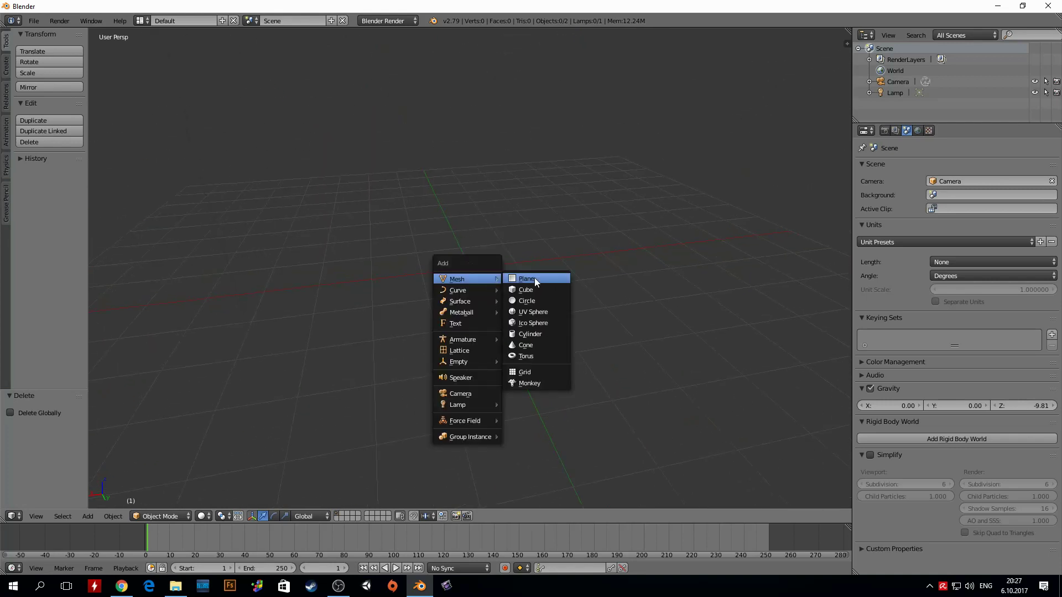
{"action": "left_click", "coordinate": [522, 289]}
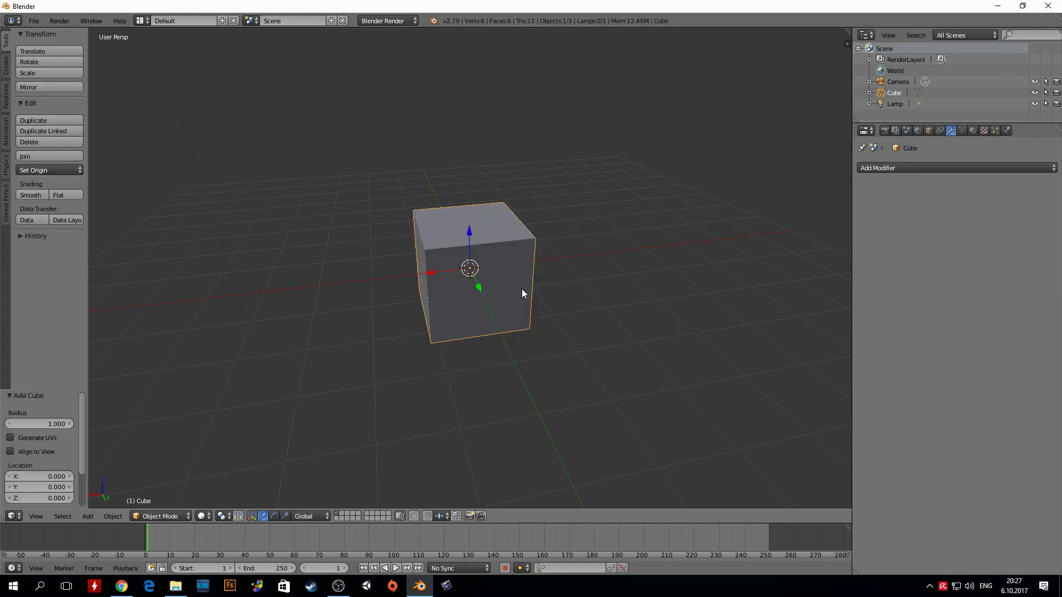
{"action": "mouse_move", "coordinate": [466, 347]}
{"action": "middle_mouse_down"}
{"action": "mouse_move", "coordinate": [584, 273]}
{"action": "mouse_move", "coordinate": [595, 284]}
{"action": "middle_mouse_up"}
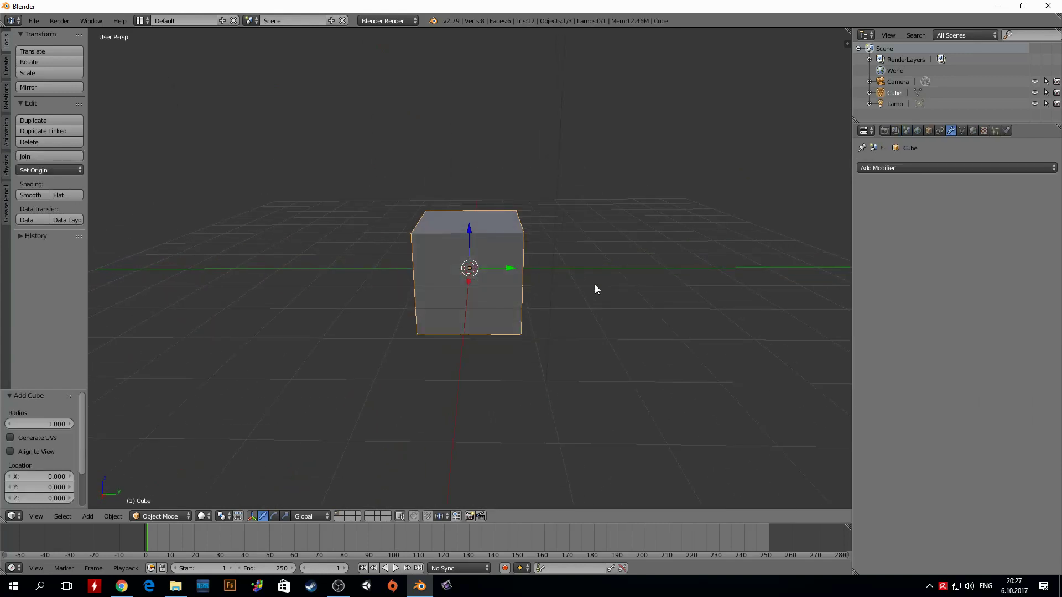
{"action": "key", "text": "Tab"}
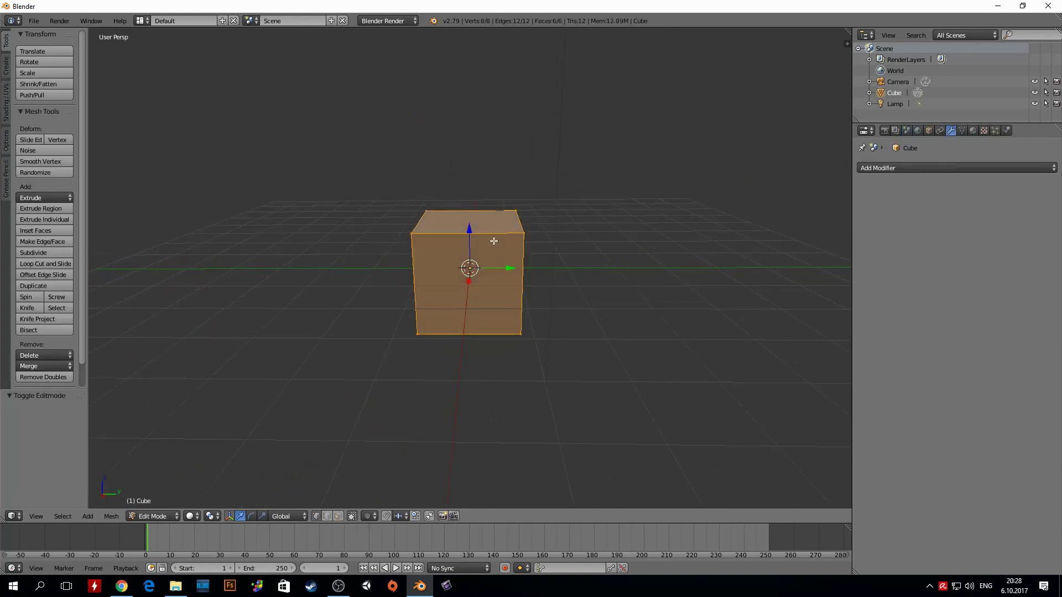
{"action": "mouse_move", "coordinate": [601, 258]}
{"action": "middle_mouse_down"}
{"action": "mouse_move", "coordinate": [458, 287]}
{"action": "mouse_move", "coordinate": [350, 227]}
{"action": "middle_mouse_up"}
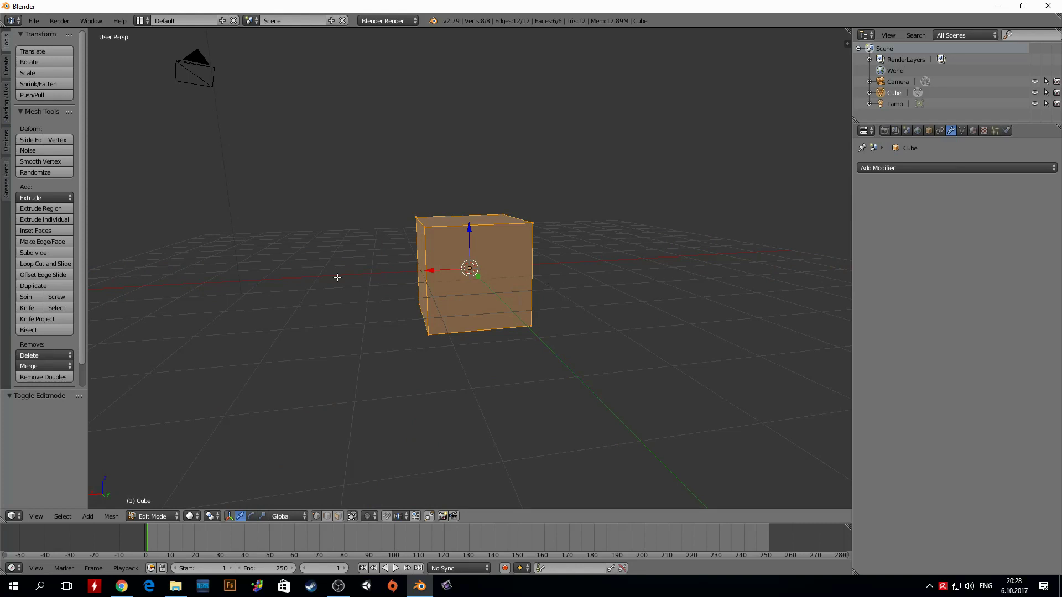
{"action": "middle_click_drag", "start_coordinate": [365, 180], "coordinate": [335, 199]}
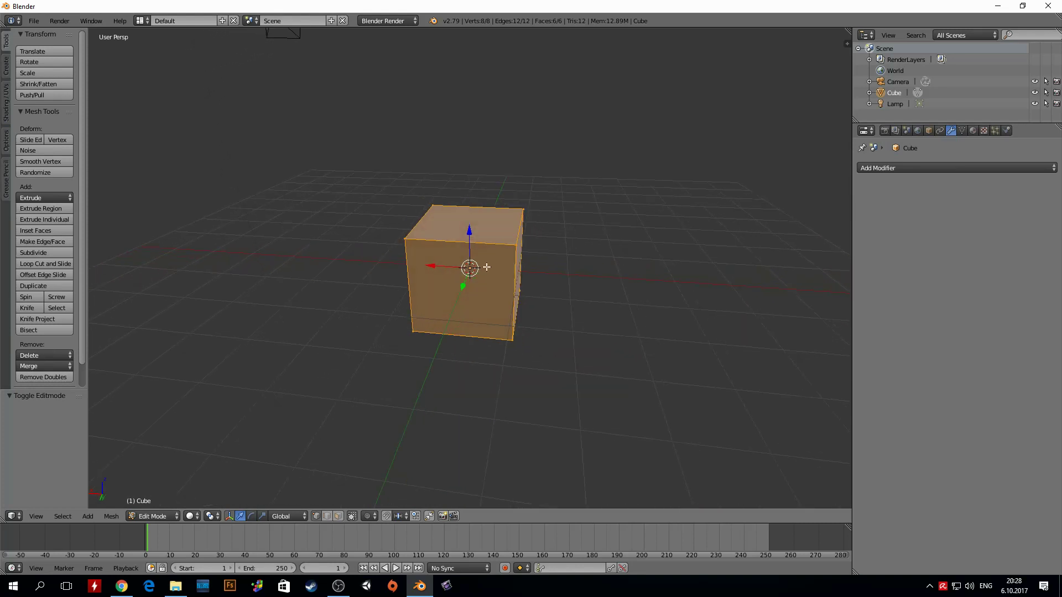
- Insert a centred loop cut around the cube's middle and select its top-left corner vertex
{"action": "key", "text": "ctrl+r"}
{"action": "left_click", "coordinate": [458, 250]}
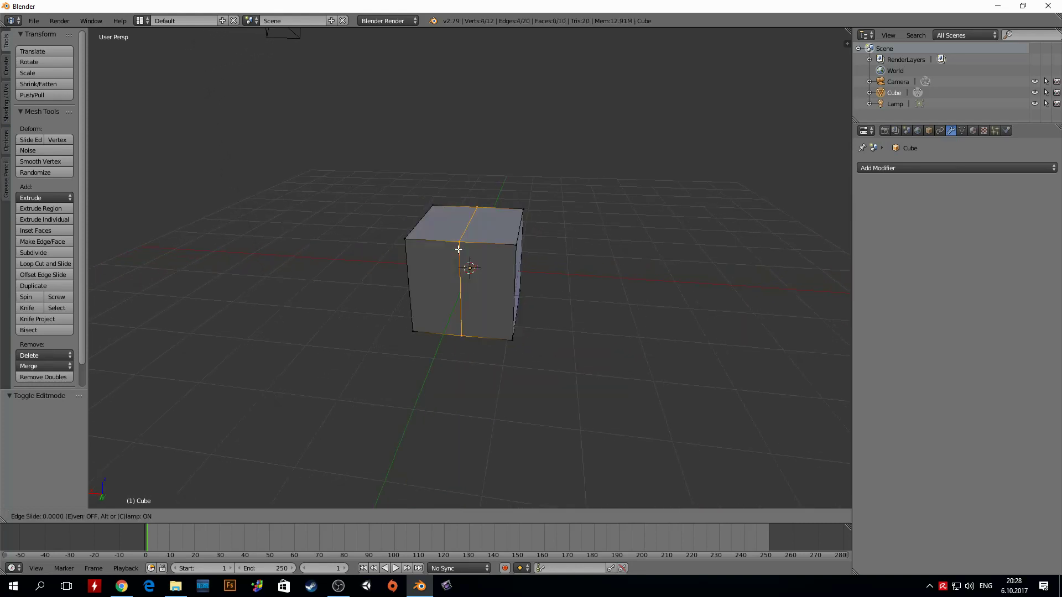
{"action": "left_click", "coordinate": [458, 249]}
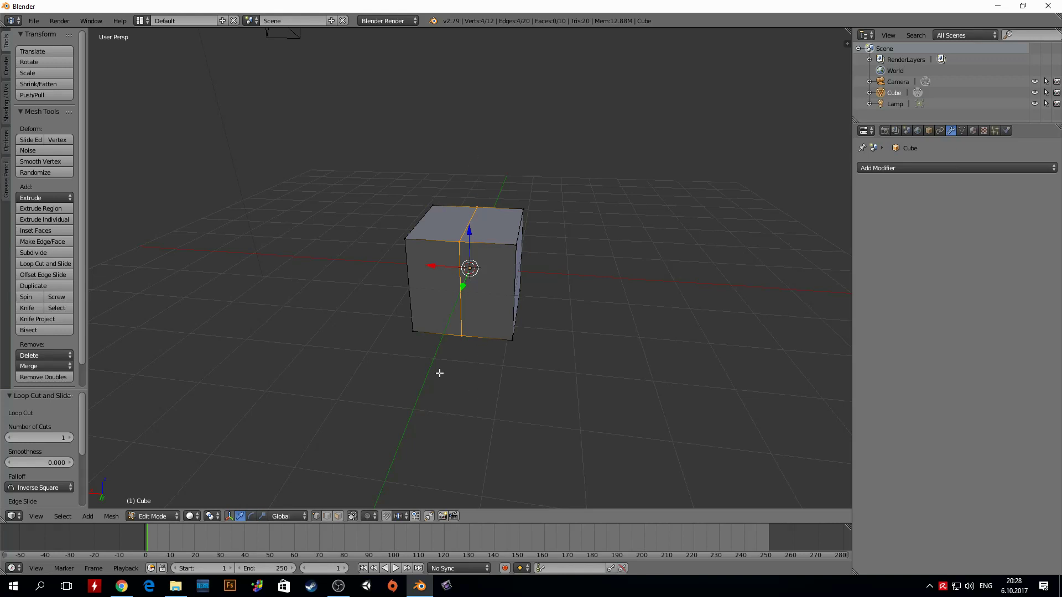
{"action": "mouse_move", "coordinate": [442, 381]}
{"action": "middle_mouse_down"}
{"action": "mouse_move", "coordinate": [453, 353]}
{"action": "mouse_move", "coordinate": [458, 363]}
{"action": "mouse_move", "coordinate": [480, 352]}
{"action": "middle_mouse_up"}
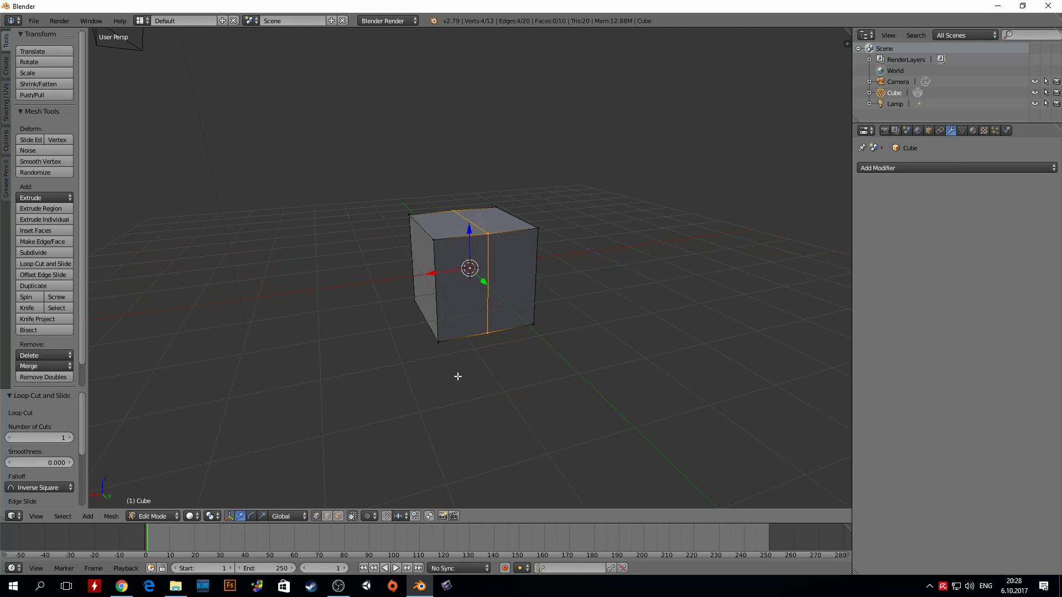
{"action": "right_click", "coordinate": [409, 216]}
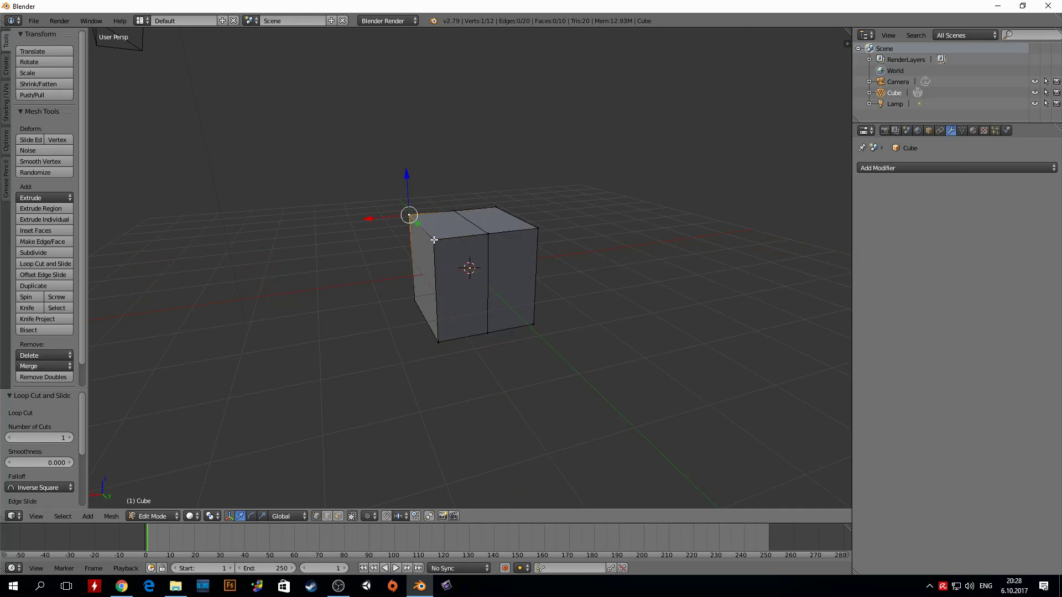
{"action": "right_click", "coordinate": [432, 240], "text": "shift"}
{"action": "right_click", "coordinate": [415, 302], "text": "shift"}
{"action": "right_click", "coordinate": [439, 342], "text": "shift"}
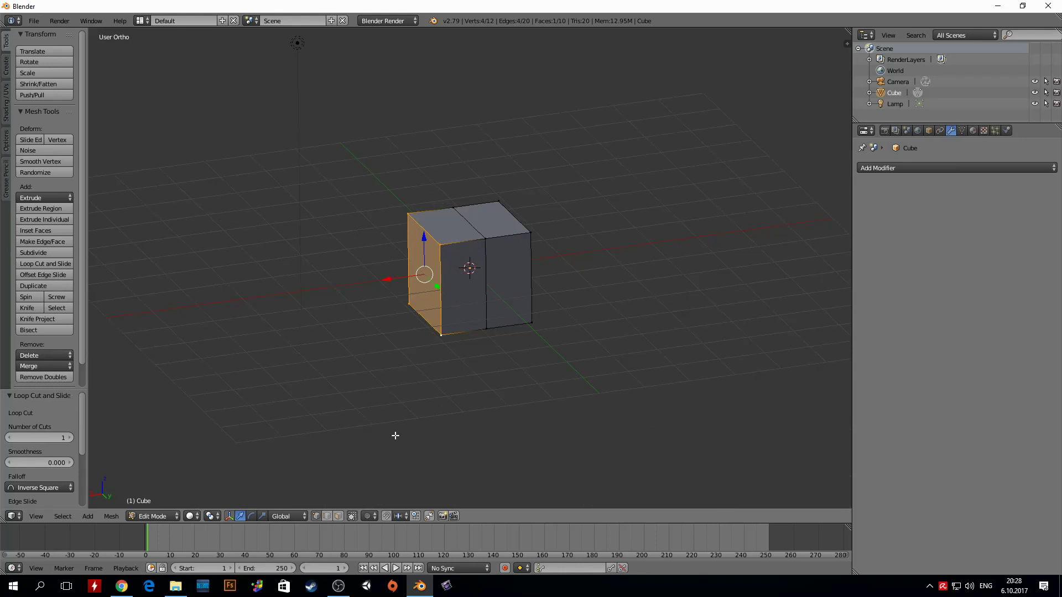
{"action": "key", "text": "KP_1"}
{"action": "key", "text": "KP_5"}
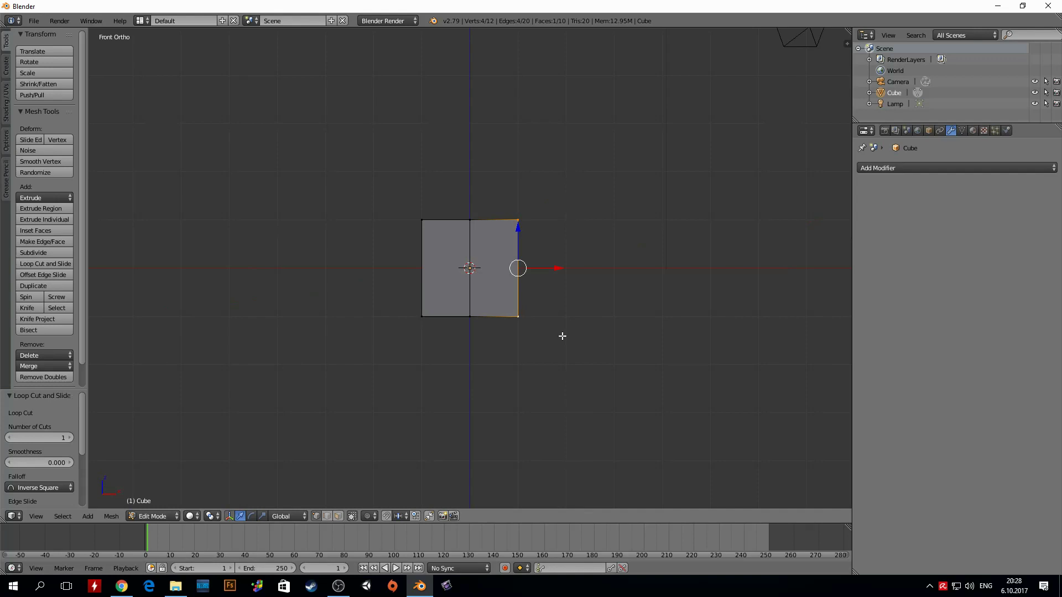
{"action": "key", "text": "b"}
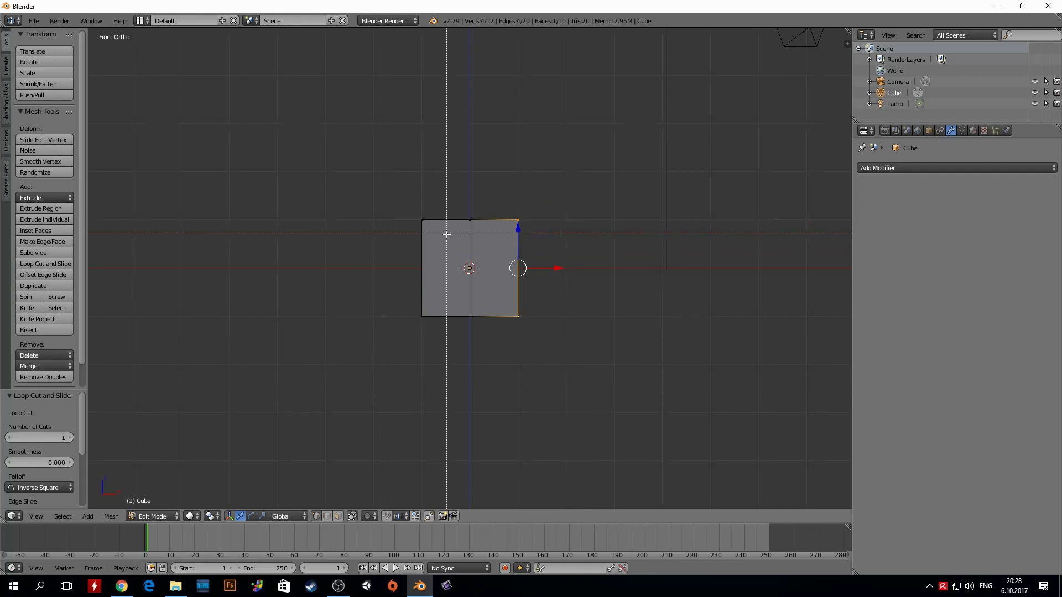
{"action": "key", "text": "Escape"}
{"action": "key", "text": "a"}
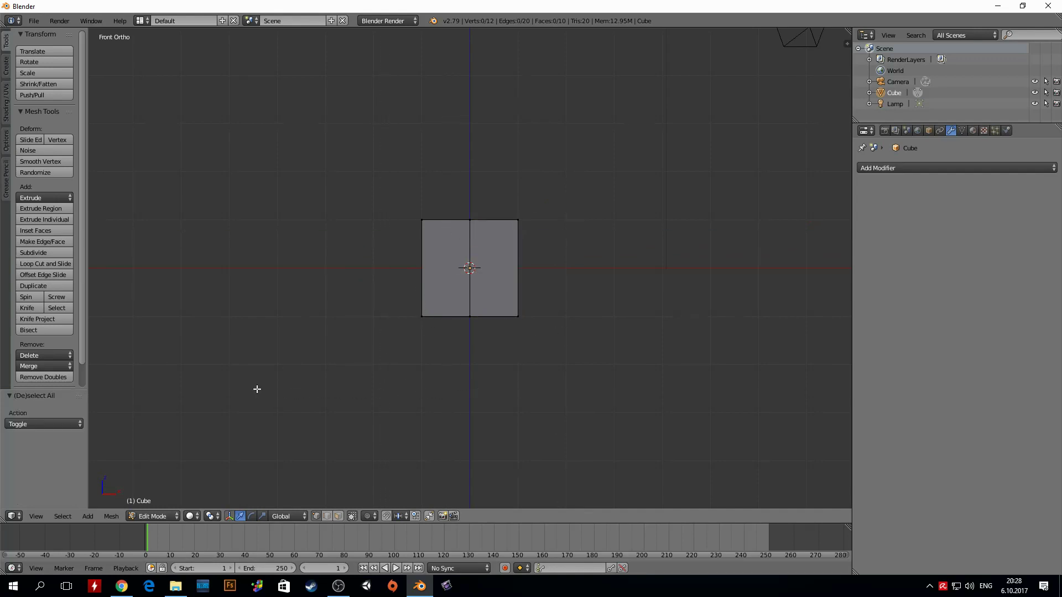
{"action": "key", "text": "b"}
{"action": "left_click_drag", "start_coordinate": [502, 191], "coordinate": [590, 386]}
{"action": "middle_click_drag", "start_coordinate": [616, 189], "coordinate": [564, 220]}
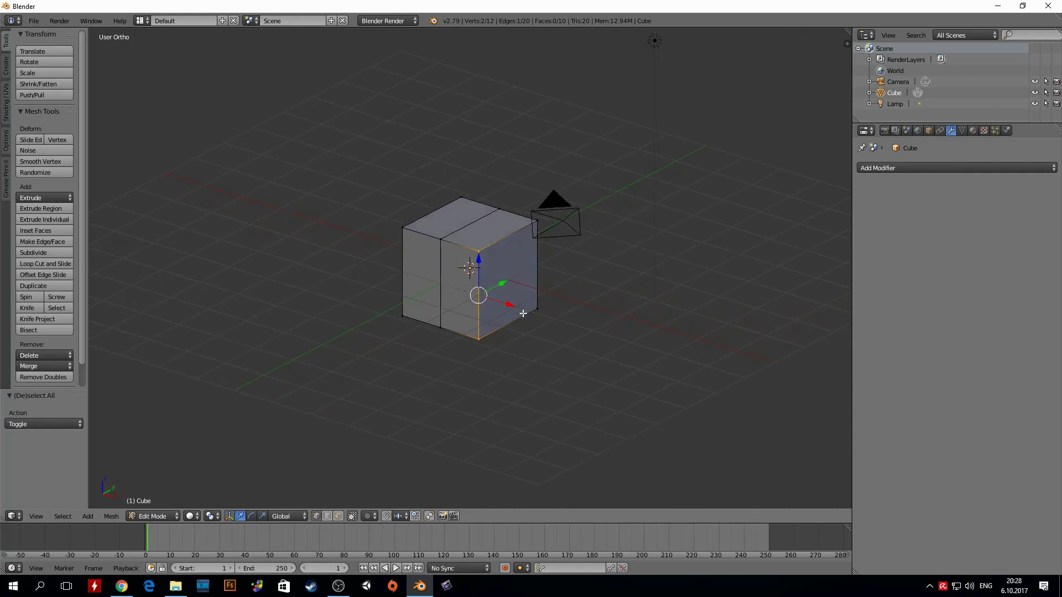
{"action": "key", "text": "KP_1"}
{"action": "key", "text": "a"}
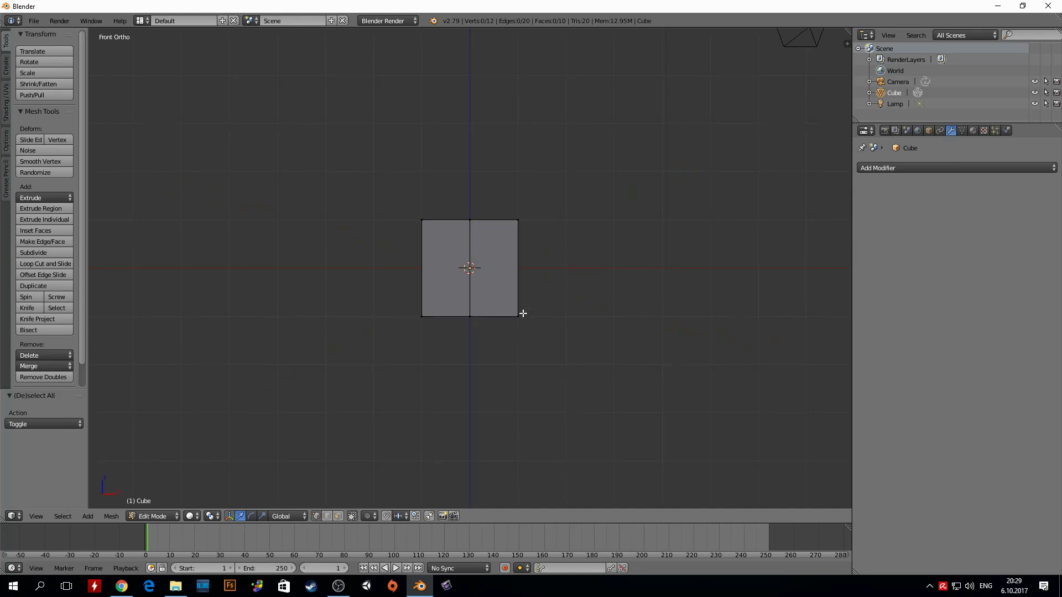
- Turn off Limit selection to visible and box-select the cube's right side from front view
{"action": "left_click", "coordinate": [352, 517]}
{"action": "key", "text": "b"}
{"action": "left_click_drag", "start_coordinate": [543, 178], "coordinate": [484, 336]}
{"action": "middle_click_drag", "start_coordinate": [596, 180], "coordinate": [565, 214]}
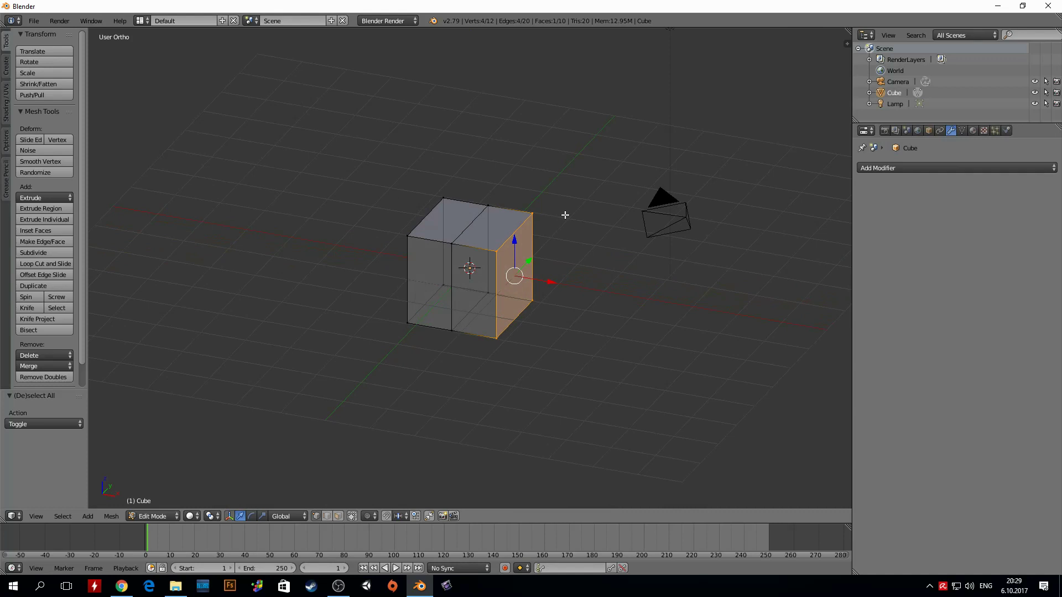
{"action": "key", "text": "KP_1"}
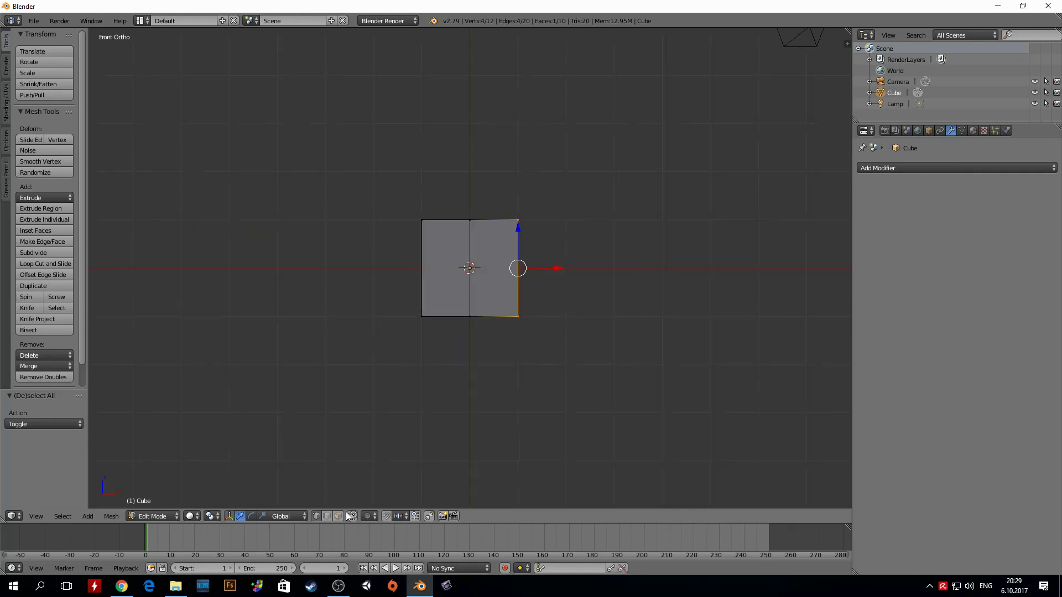
- In wireframe display, box-select the four right-side vertices and bring up Delete options
{"action": "key", "text": "a"}
{"action": "key", "text": "z"}
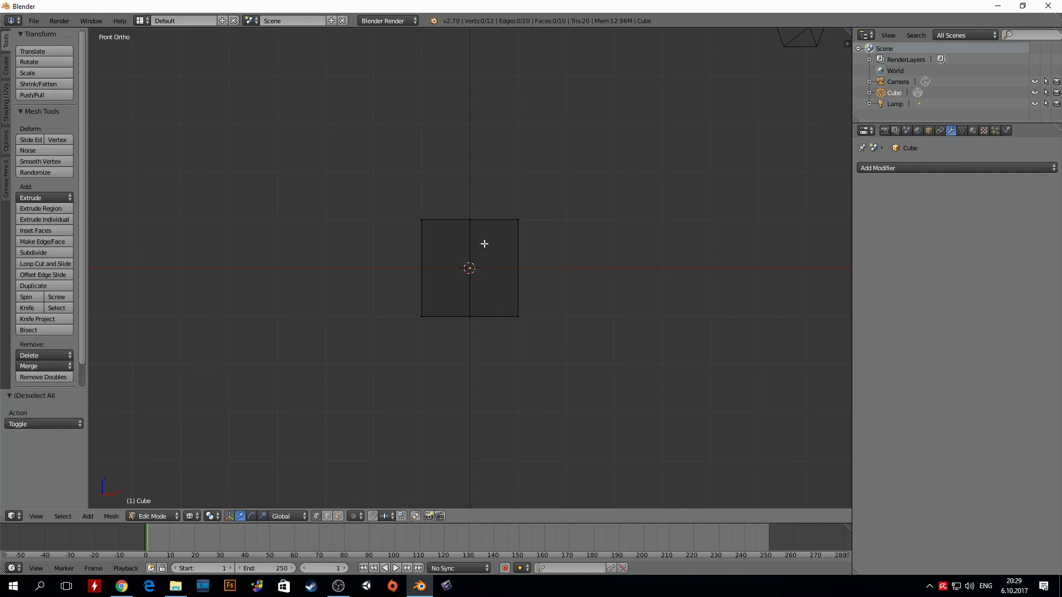
{"action": "key", "text": "b"}
{"action": "left_click_drag", "start_coordinate": [502, 185], "coordinate": [554, 362]}
{"action": "middle_click_drag", "start_coordinate": [615, 198], "coordinate": [575, 238]}
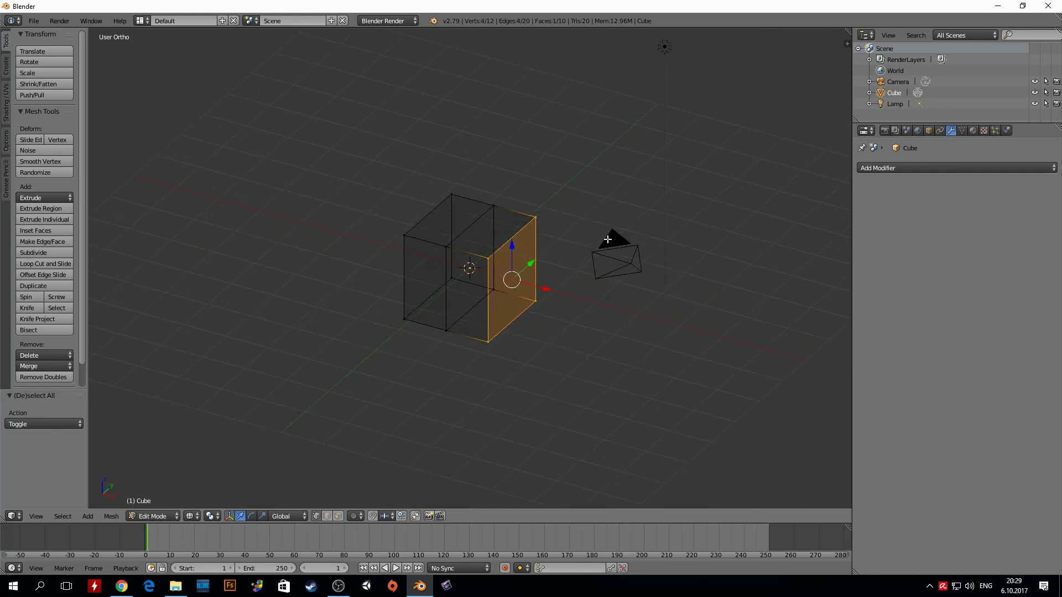
{"action": "key", "text": "x"}
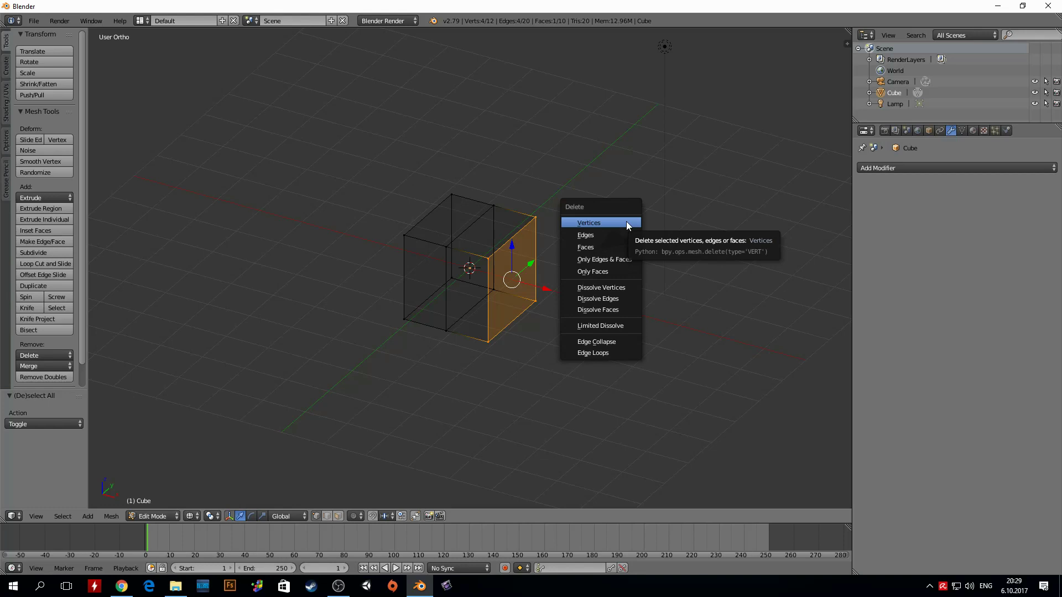
- Delete the cube's right-half vertices, leaving an open box, and return to solid shading
{"action": "left_click", "coordinate": [626, 222]}
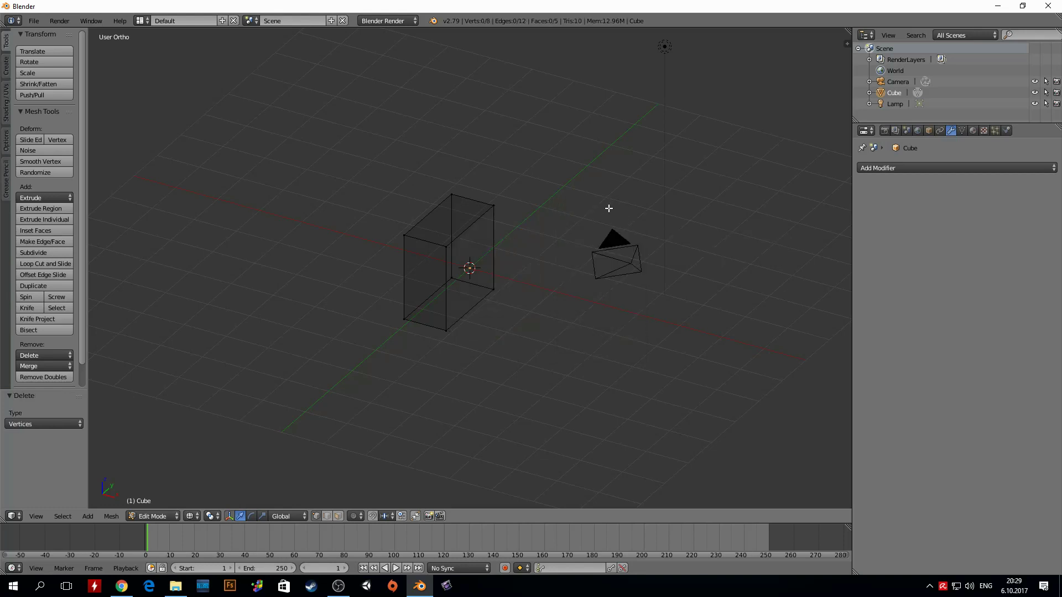
{"action": "mouse_move", "coordinate": [672, 214]}
{"action": "middle_mouse_down"}
{"action": "mouse_move", "coordinate": [600, 218]}
{"action": "mouse_move", "coordinate": [501, 204]}
{"action": "mouse_move", "coordinate": [477, 187]}
{"action": "mouse_move", "coordinate": [462, 194]}
{"action": "mouse_move", "coordinate": [478, 192]}
{"action": "middle_mouse_up"}
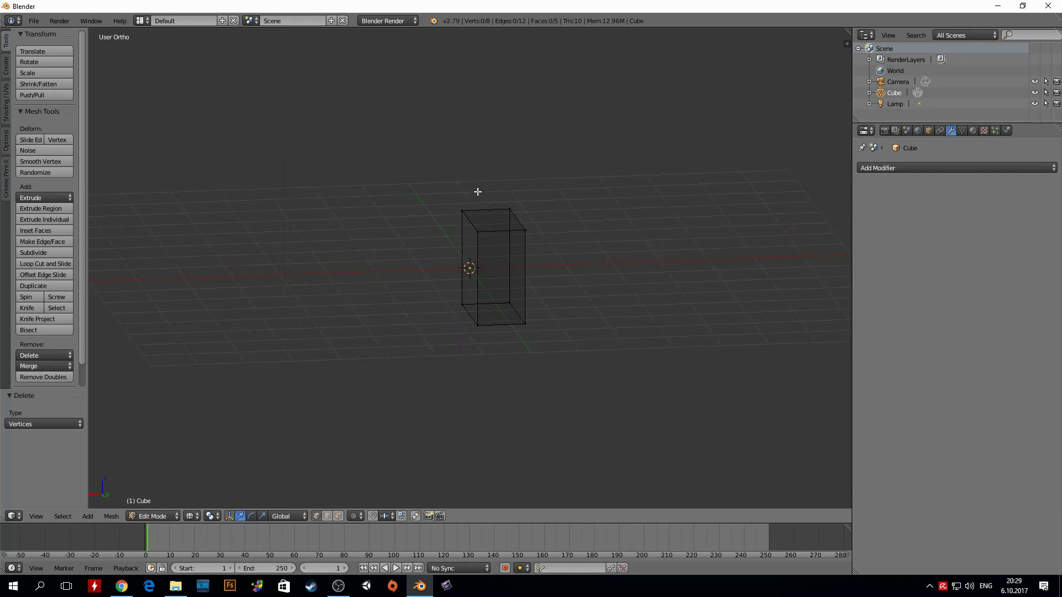
{"action": "key", "text": "z"}
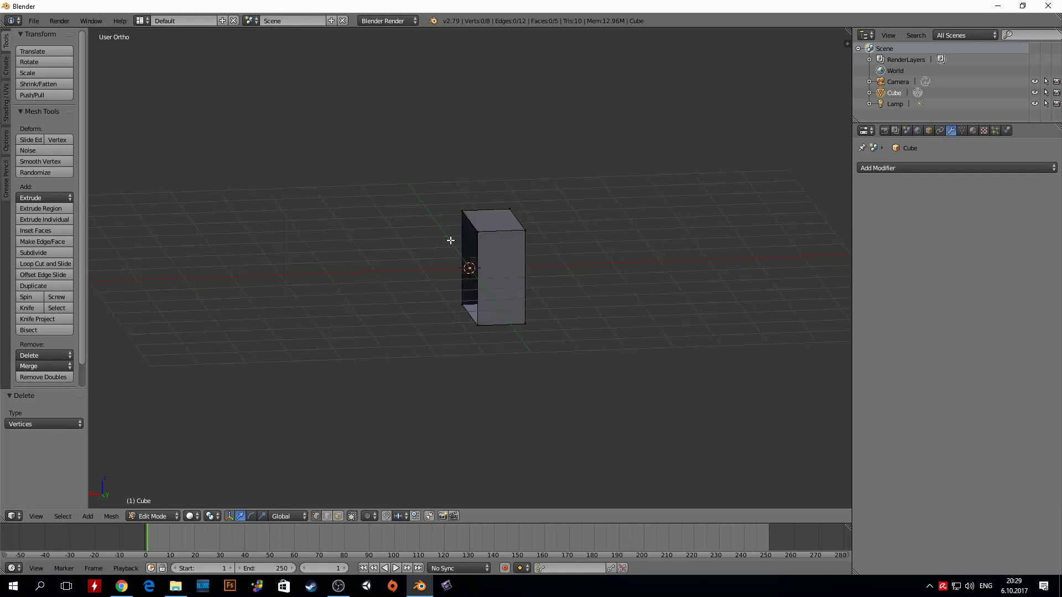
{"action": "mouse_move", "coordinate": [309, 216]}
{"action": "middle_mouse_down"}
{"action": "mouse_move", "coordinate": [535, 236]}
{"action": "mouse_move", "coordinate": [758, 228]}
{"action": "mouse_move", "coordinate": [433, 228]}
{"action": "mouse_move", "coordinate": [573, 221]}
{"action": "mouse_move", "coordinate": [633, 247]}
{"action": "middle_mouse_up"}
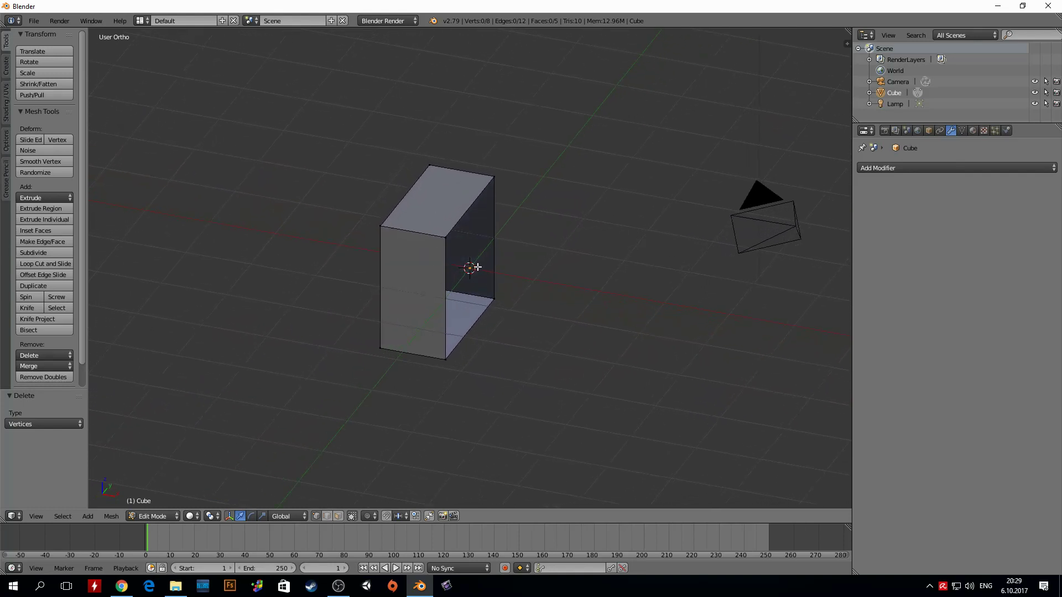
{"action": "mouse_move", "coordinate": [486, 246]}
{"action": "middle_mouse_down"}
{"action": "mouse_move", "coordinate": [415, 225]}
{"action": "mouse_move", "coordinate": [344, 254]}
{"action": "mouse_move", "coordinate": [273, 255]}
{"action": "mouse_move", "coordinate": [207, 232]}
{"action": "mouse_move", "coordinate": [199, 208]}
{"action": "mouse_move", "coordinate": [249, 181]}
{"action": "mouse_move", "coordinate": [275, 197]}
{"action": "mouse_move", "coordinate": [304, 247]}
{"action": "middle_mouse_up"}
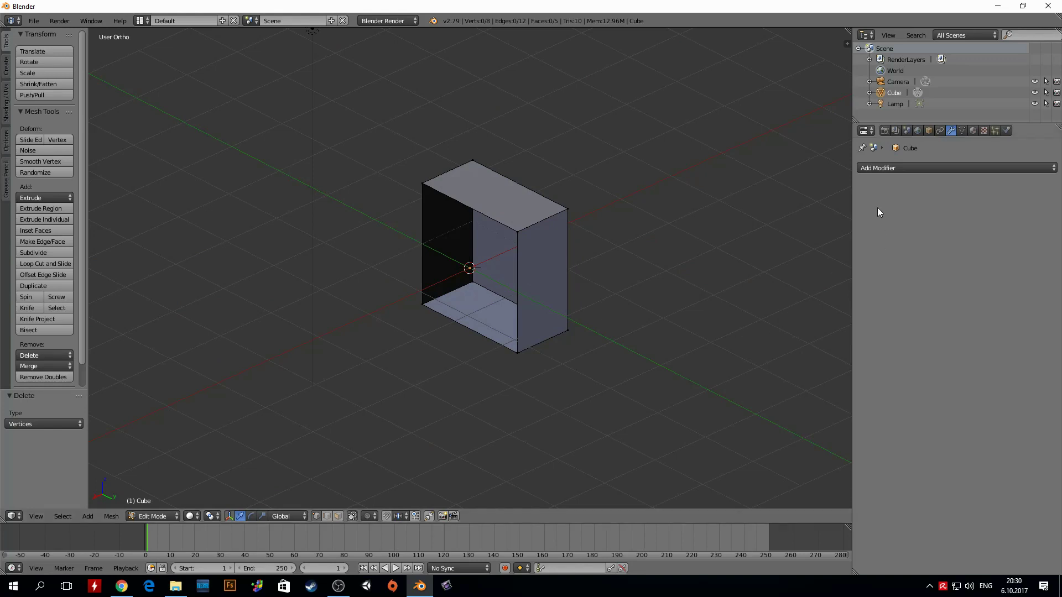
- Add an X-axis Mirror modifier so the half box reads as a full cube
{"action": "left_click", "coordinate": [873, 170]}
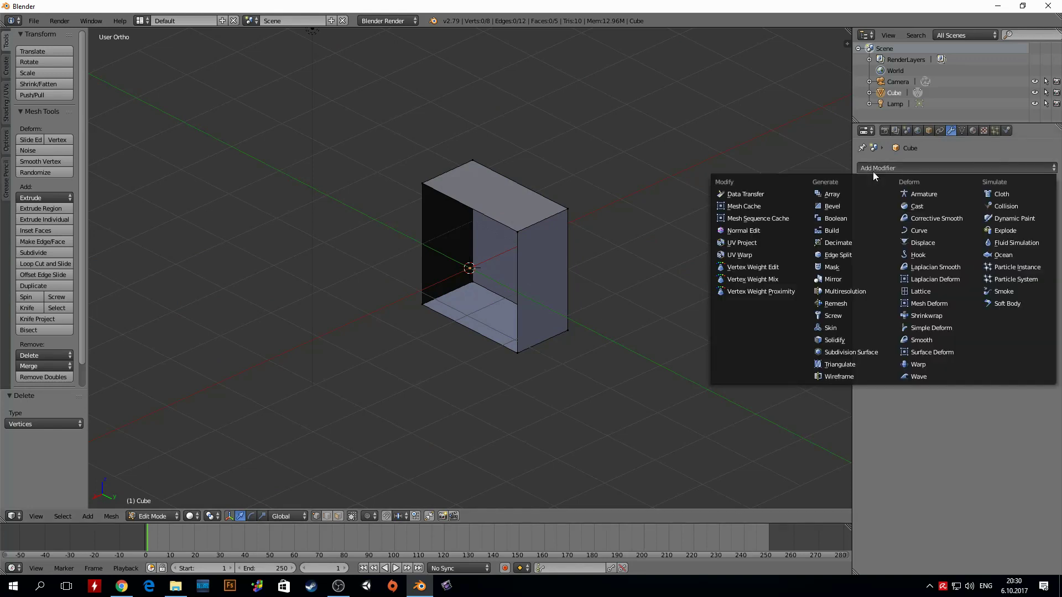
{"action": "left_click", "coordinate": [833, 279]}
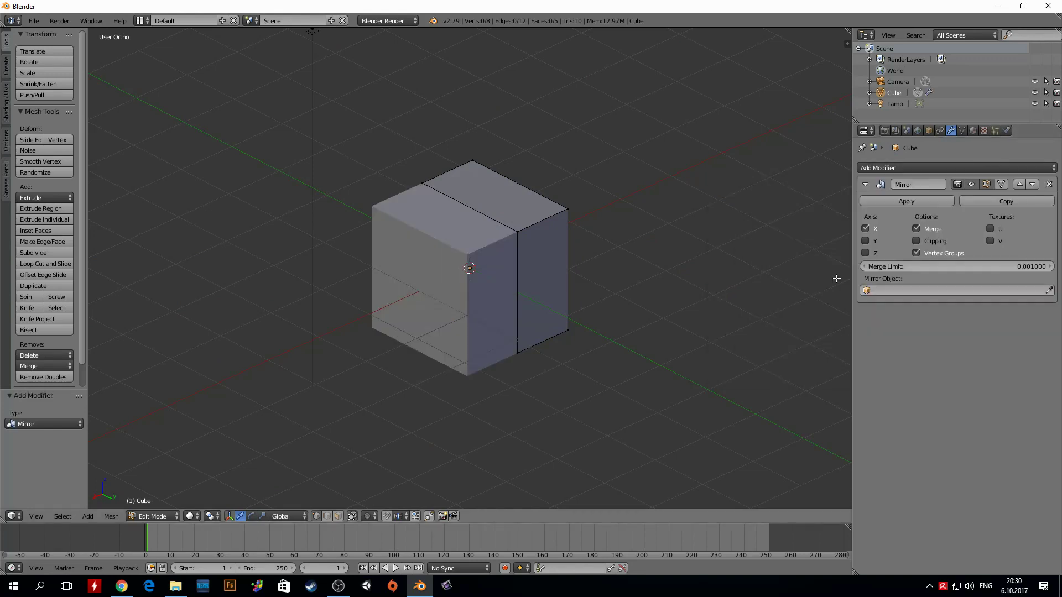
{"action": "mouse_move", "coordinate": [728, 339]}
{"action": "middle_mouse_down"}
{"action": "mouse_move", "coordinate": [609, 219]}
{"action": "mouse_move", "coordinate": [562, 273]}
{"action": "mouse_move", "coordinate": [548, 315]}
{"action": "middle_mouse_up"}
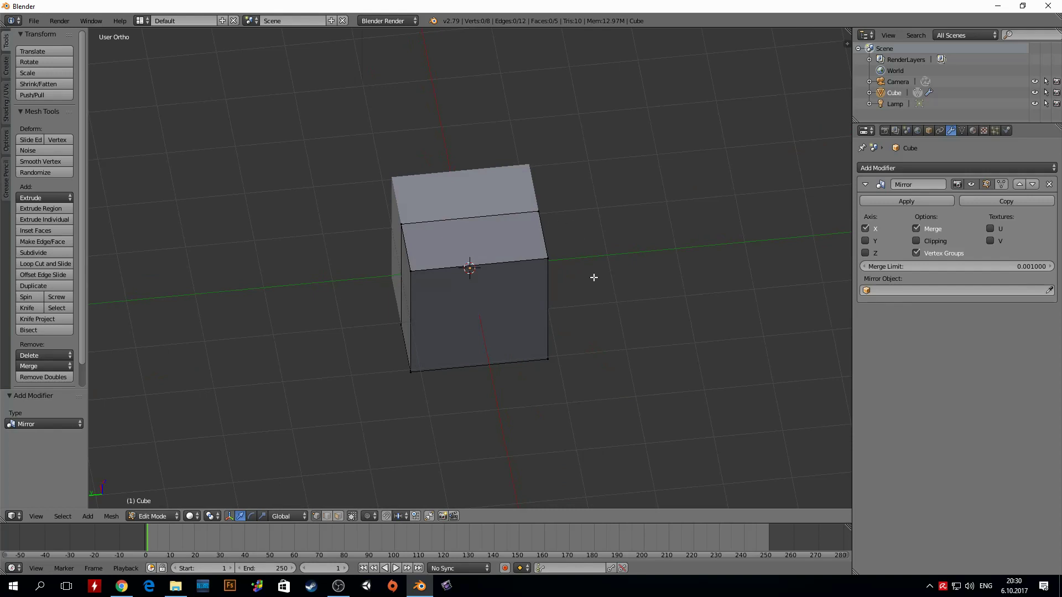
{"action": "mouse_move", "coordinate": [481, 432]}
{"action": "middle_mouse_down"}
{"action": "mouse_move", "coordinate": [474, 388]}
{"action": "mouse_move", "coordinate": [541, 384]}
{"action": "middle_mouse_up"}
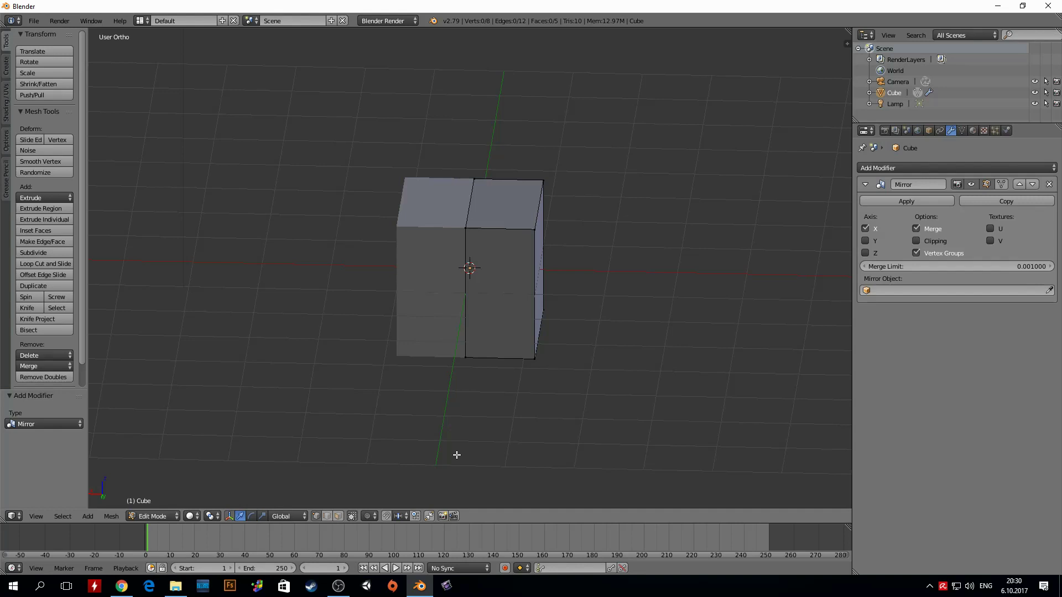
- Try moving a corner vertex of the cube, then cancel the move
{"action": "right_click", "coordinate": [532, 231]}
{"action": "key", "text": "g"}
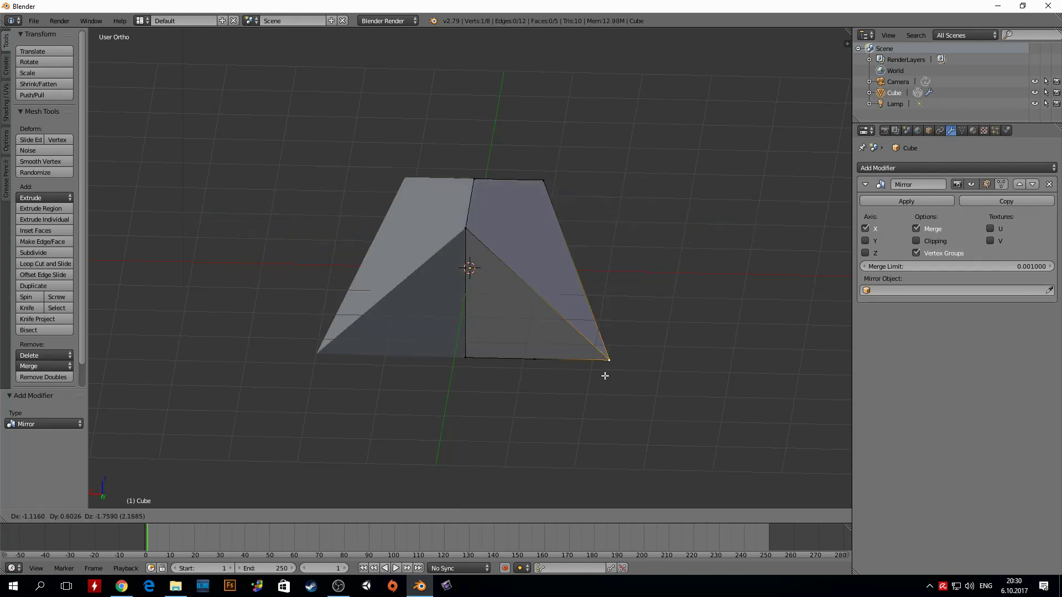
{"action": "key", "text": "Escape"}
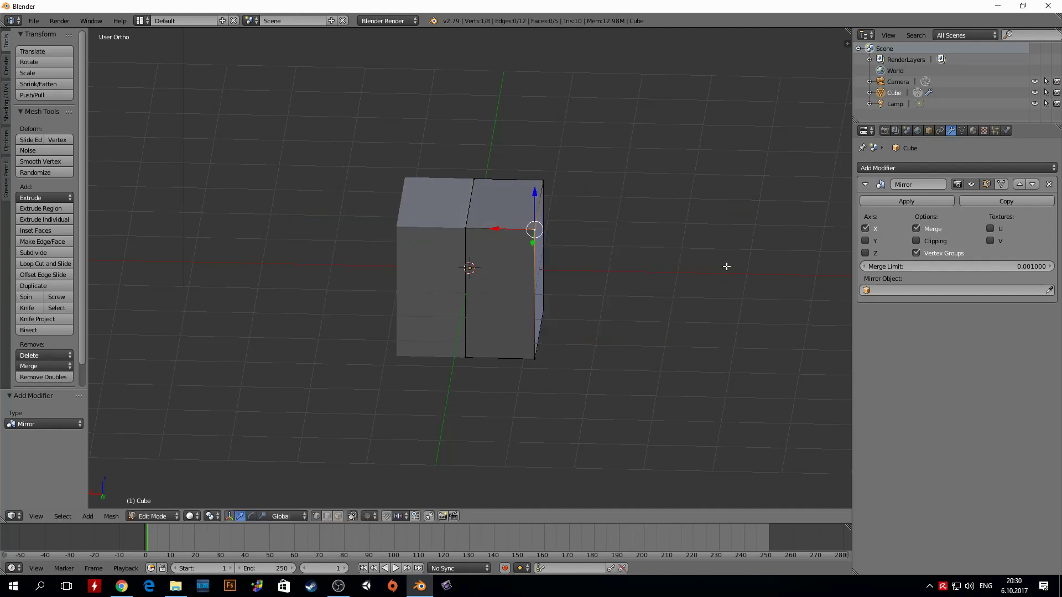
{"action": "mouse_move", "coordinate": [621, 263]}
{"action": "middle_mouse_down"}
{"action": "mouse_move", "coordinate": [588, 218]}
{"action": "mouse_move", "coordinate": [621, 225]}
{"action": "mouse_move", "coordinate": [635, 260]}
{"action": "middle_mouse_up"}
- Move a top vertex near the mirror seam along X, then undo it
{"action": "right_click", "coordinate": [477, 223]}
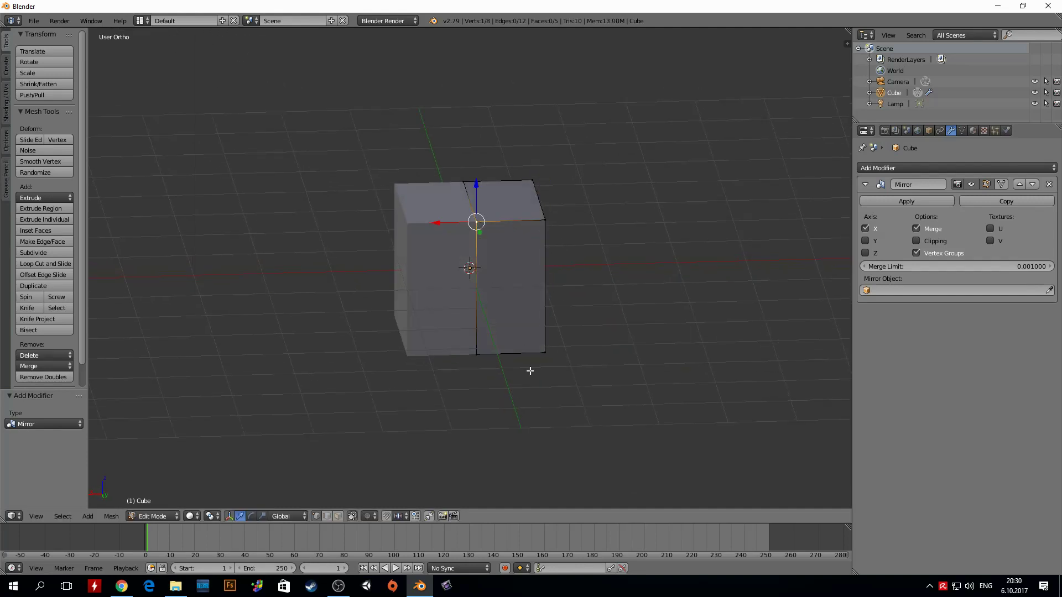
{"action": "key", "text": "g"}
{"action": "key", "text": "x"}
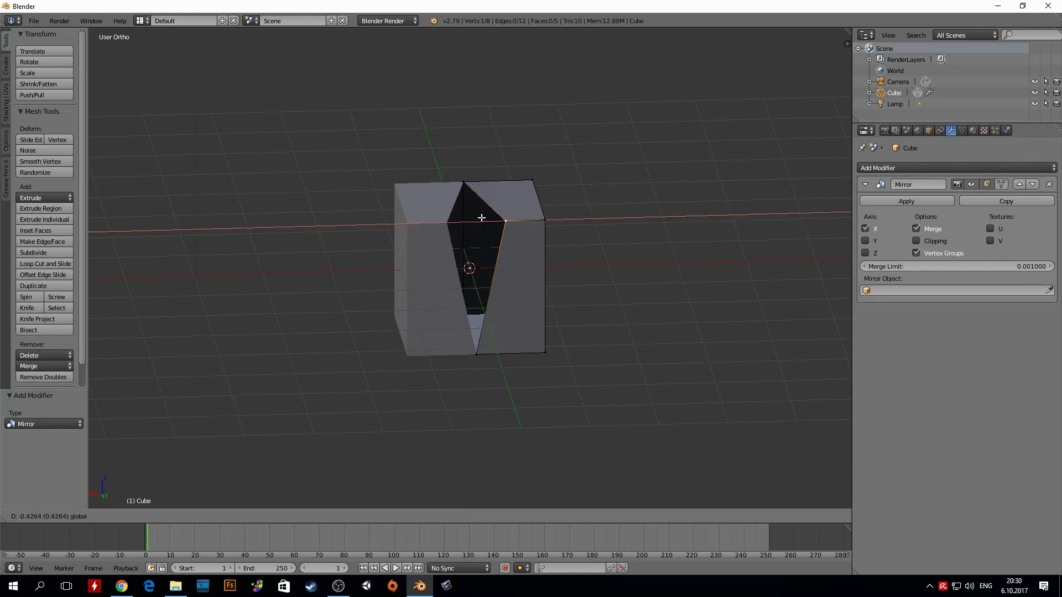
{"action": "left_click", "coordinate": [475, 220]}
{"action": "mouse_move", "coordinate": [476, 221]}
{"action": "middle_mouse_down"}
{"action": "mouse_move", "coordinate": [570, 185]}
{"action": "mouse_move", "coordinate": [531, 201]}
{"action": "mouse_move", "coordinate": [450, 191]}
{"action": "middle_mouse_up"}
{"action": "scroll", "coordinate": [488, 210], "scroll_direction": "up", "scroll_amount": 4}
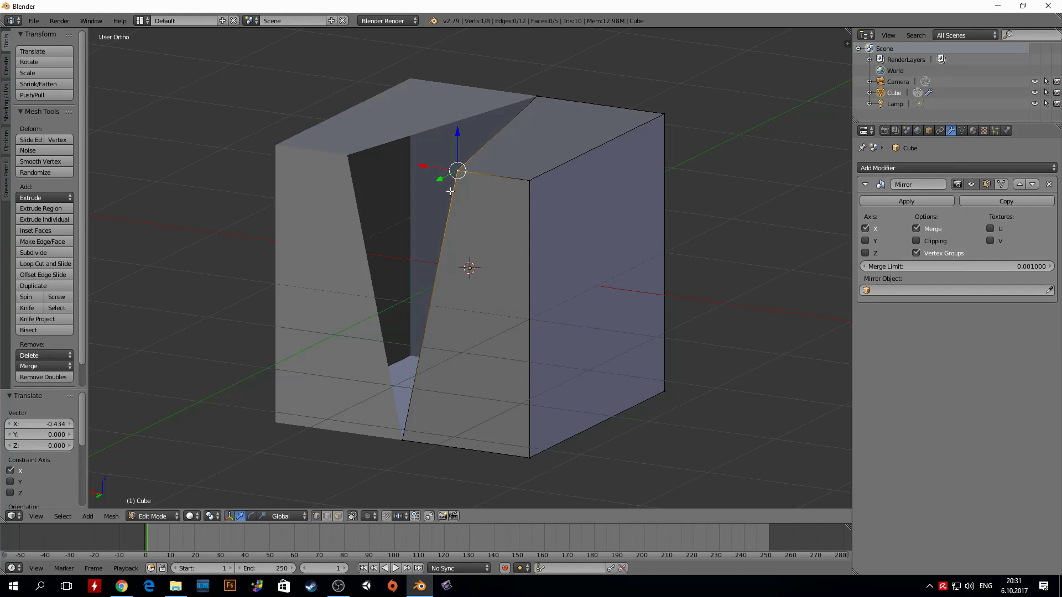
{"action": "key", "text": "ctrl+z"}
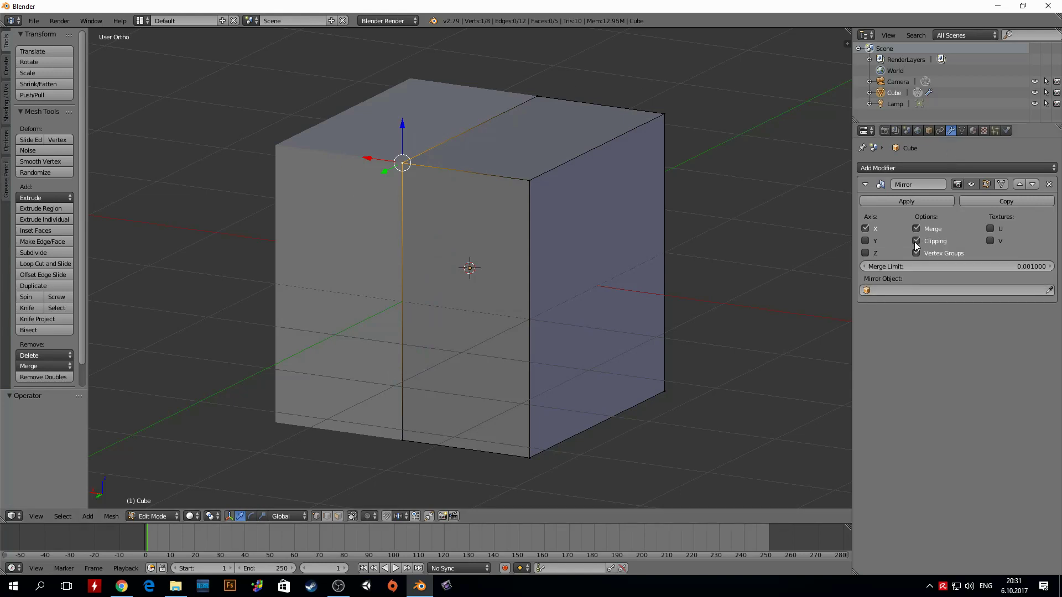
- Slide the selected vertex along the X axis
{"action": "key", "text": "g"}
{"action": "key", "text": "x"}
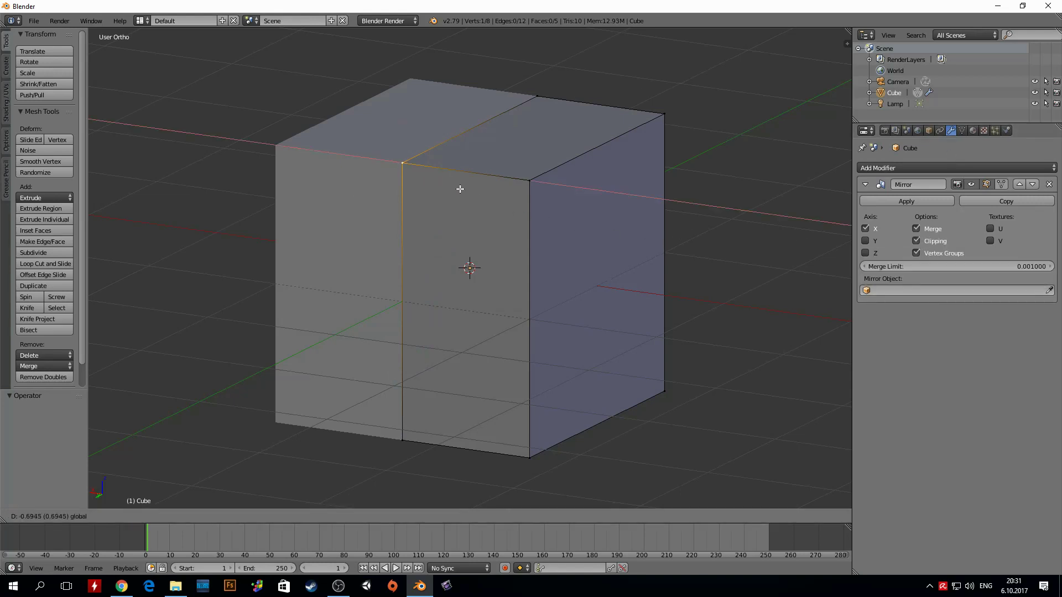
{"action": "left_click", "coordinate": [471, 205]}
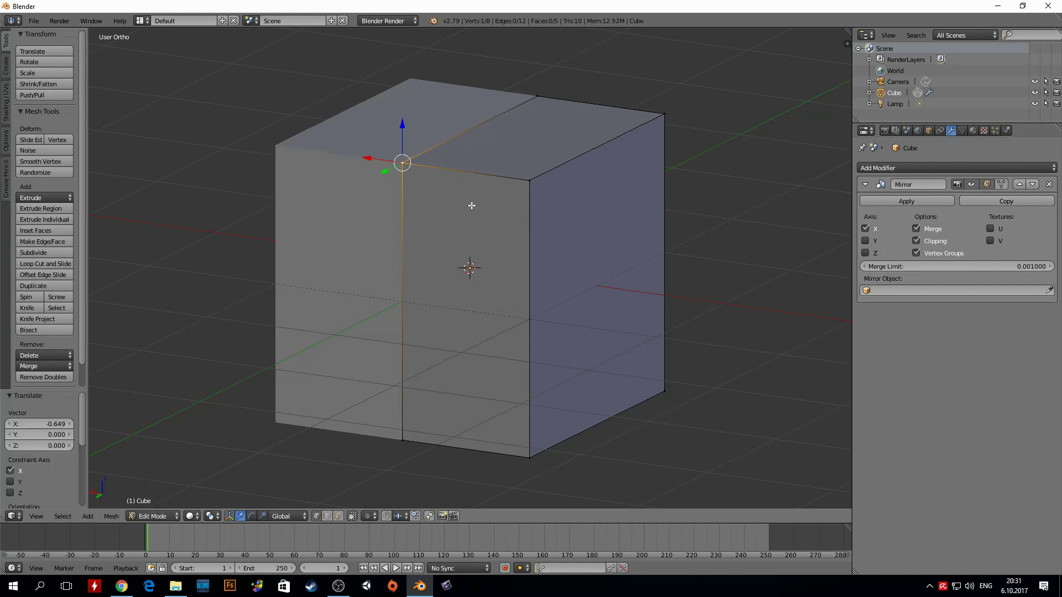
{"action": "left_click_drag", "start_coordinate": [372, 157], "coordinate": [314, 131]}
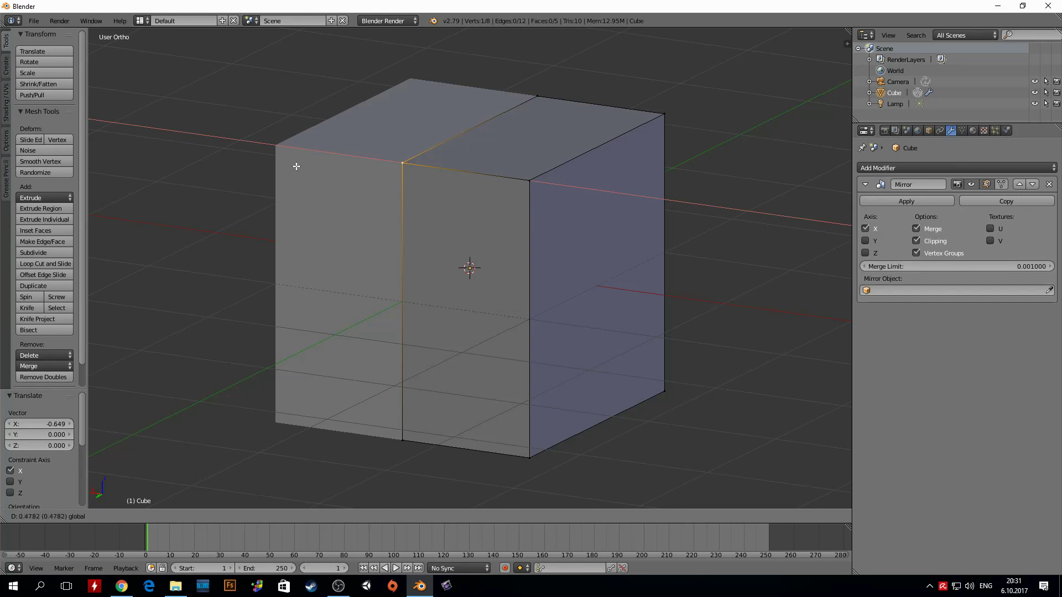
{"action": "left_click_drag", "start_coordinate": [315, 132], "coordinate": [404, 164]}
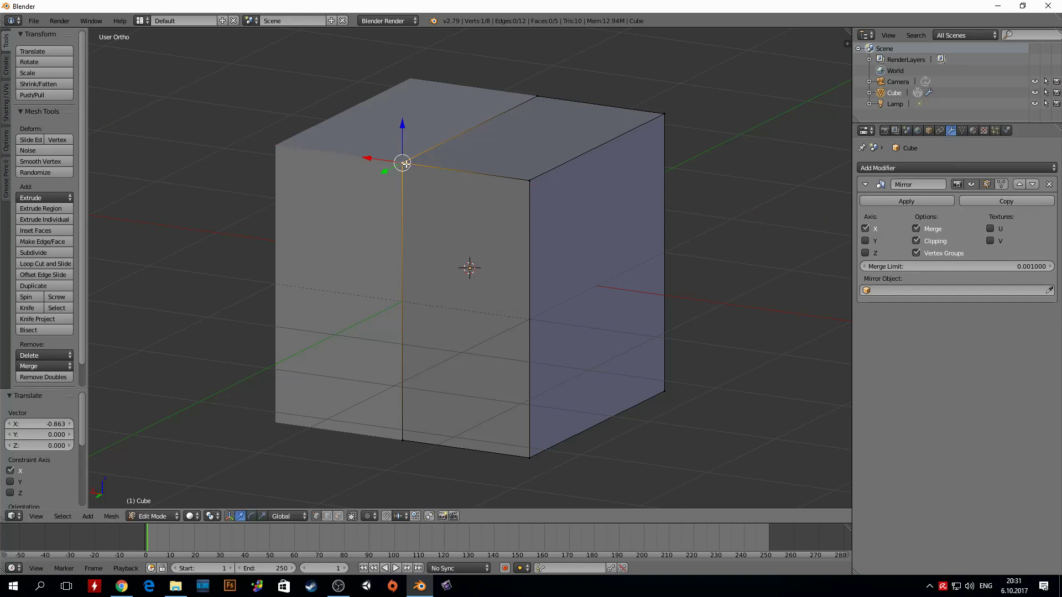
- Drag the front-right edge to the middle into a wedge, then undo to restore the cube
{"action": "right_click", "coordinate": [530, 183]}
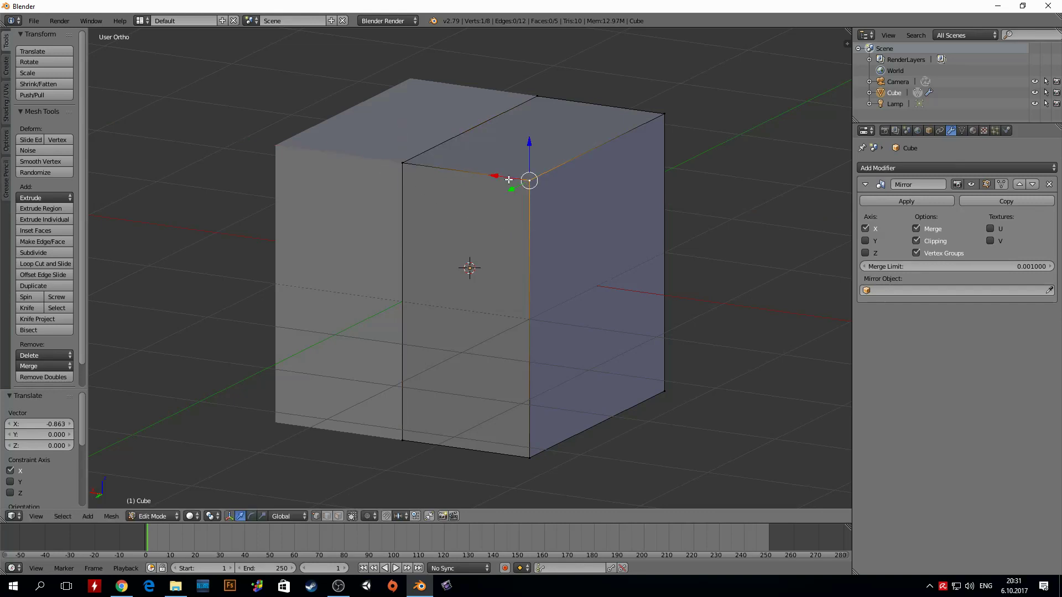
{"action": "left_click_drag", "start_coordinate": [508, 180], "coordinate": [325, 138]}
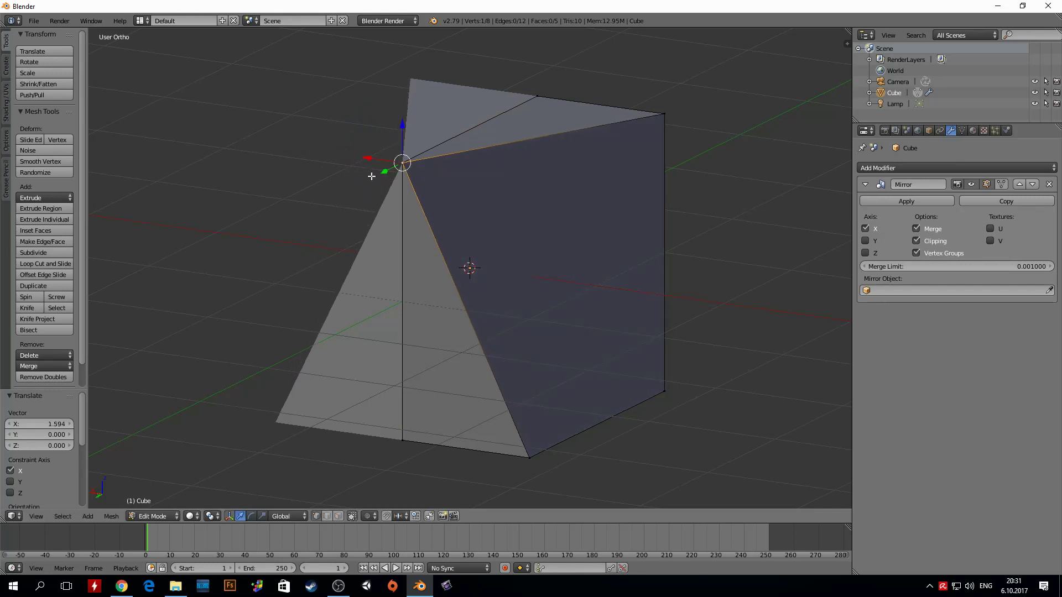
{"action": "mouse_move", "coordinate": [371, 164]}
{"action": "left_mouse_down"}
{"action": "mouse_move", "coordinate": [442, 180]}
{"action": "mouse_move", "coordinate": [393, 153]}
{"action": "left_mouse_up"}
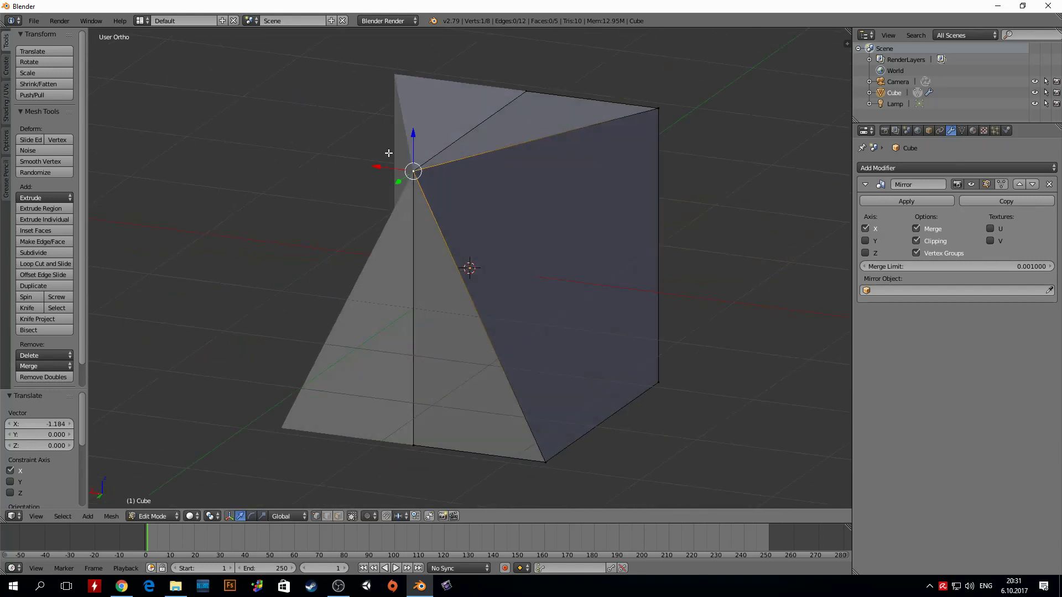
{"action": "middle_click_drag", "start_coordinate": [393, 153], "coordinate": [400, 154]}
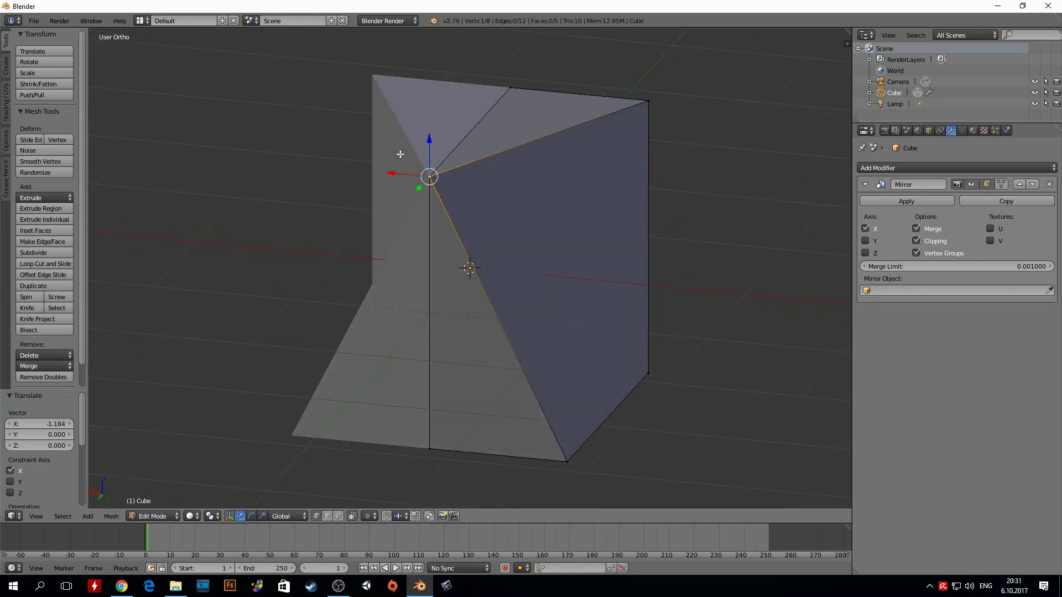
{"action": "key", "text": "ctrl+z"}
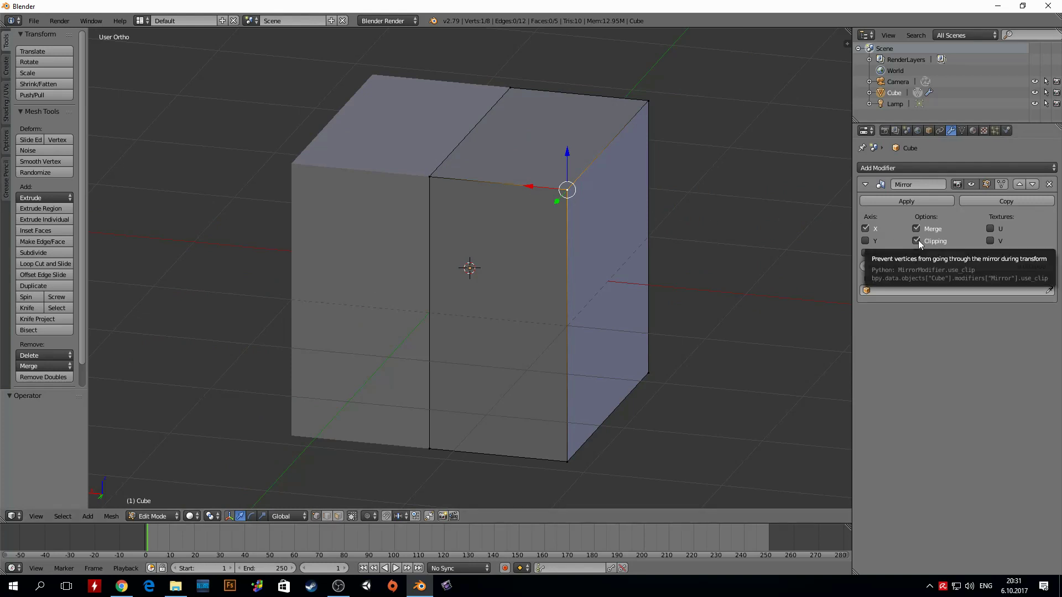
- Switch the viewport to perspective view and look at the cube from below
{"action": "mouse_move", "coordinate": [569, 201]}
{"action": "middle_mouse_down"}
{"action": "mouse_move", "coordinate": [567, 172]}
{"action": "mouse_move", "coordinate": [511, 203]}
{"action": "middle_mouse_up"}
{"action": "key", "text": "KP_5"}
{"action": "scroll", "coordinate": [521, 196], "scroll_direction": "down", "scroll_amount": 5}
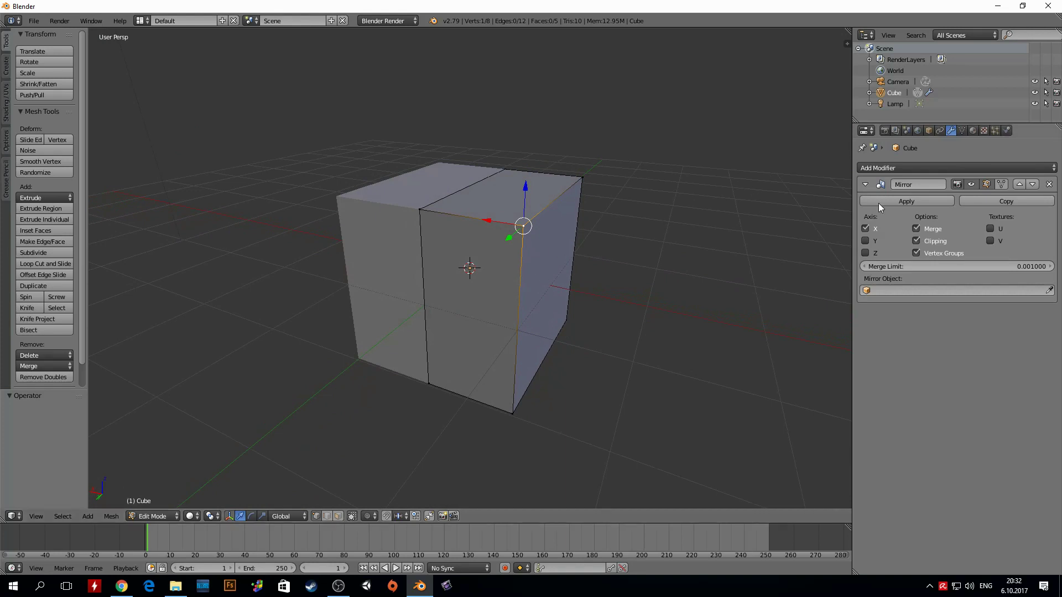
- Add a Subdivision Surface modifier with view and render levels of 4
{"action": "left_click", "coordinate": [901, 171]}
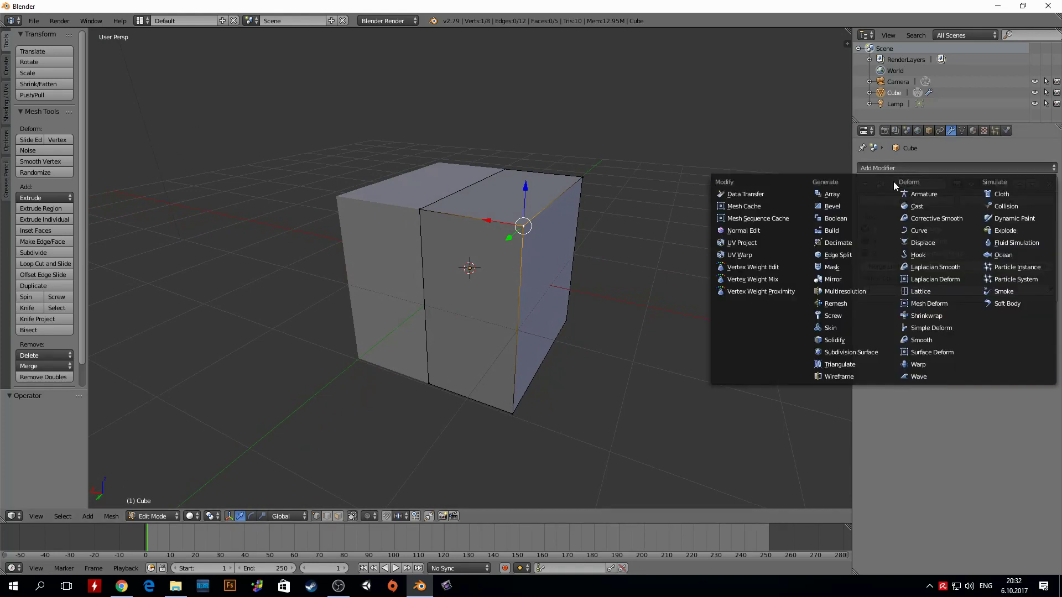
{"action": "left_click", "coordinate": [851, 354]}
{"action": "mouse_move", "coordinate": [688, 266]}
{"action": "middle_mouse_down"}
{"action": "mouse_move", "coordinate": [697, 244]}
{"action": "mouse_move", "coordinate": [723, 235]}
{"action": "mouse_move", "coordinate": [696, 237]}
{"action": "middle_mouse_up"}
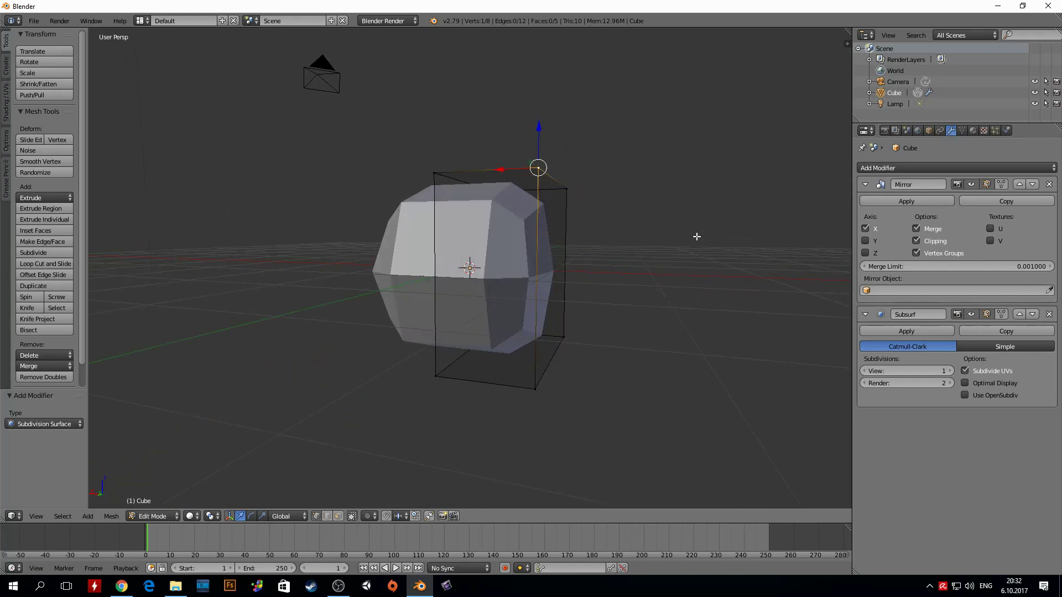
{"action": "left_click", "coordinate": [865, 184]}
{"action": "left_click", "coordinate": [865, 203]}
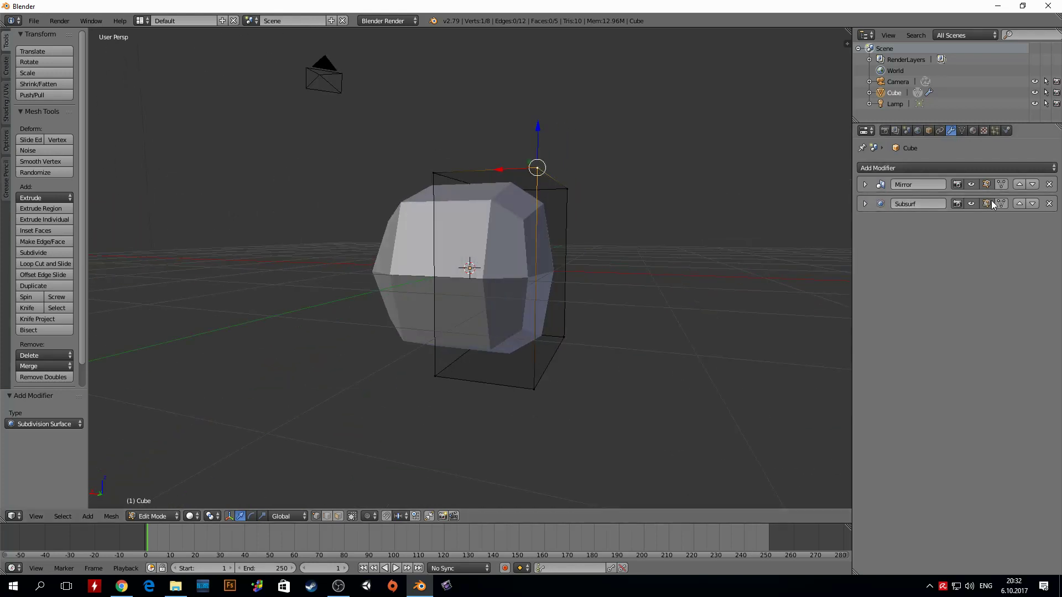
{"action": "left_click", "coordinate": [1020, 204]}
{"action": "left_click", "coordinate": [1034, 185]}
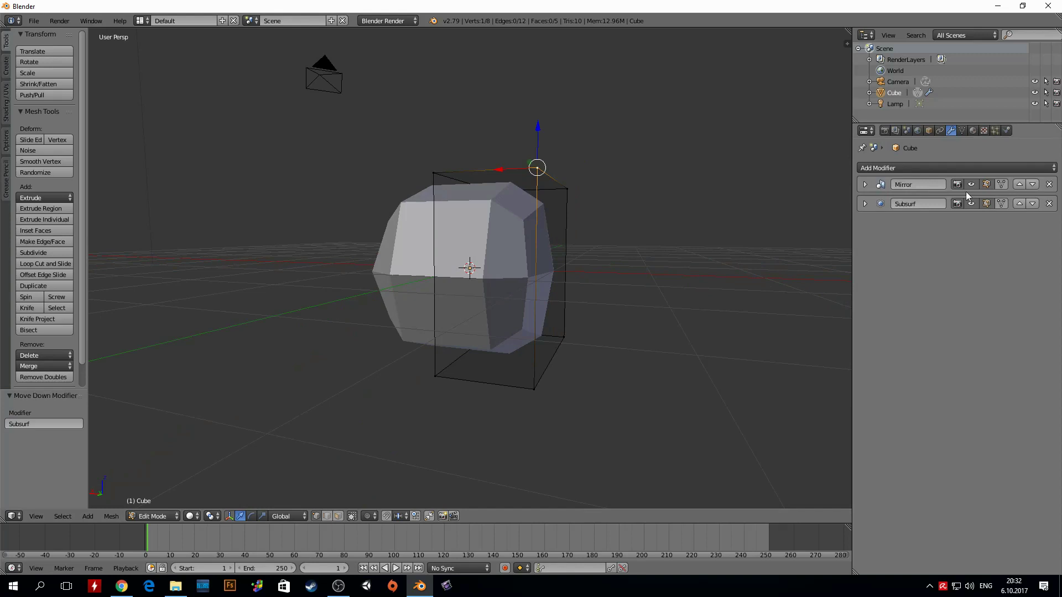
{"action": "left_click", "coordinate": [865, 204]}
{"action": "mouse_move", "coordinate": [954, 259]}
{"action": "left_mouse_down"}
{"action": "mouse_move", "coordinate": [976, 259]}
{"action": "mouse_move", "coordinate": [966, 272]}
{"action": "left_mouse_up"}
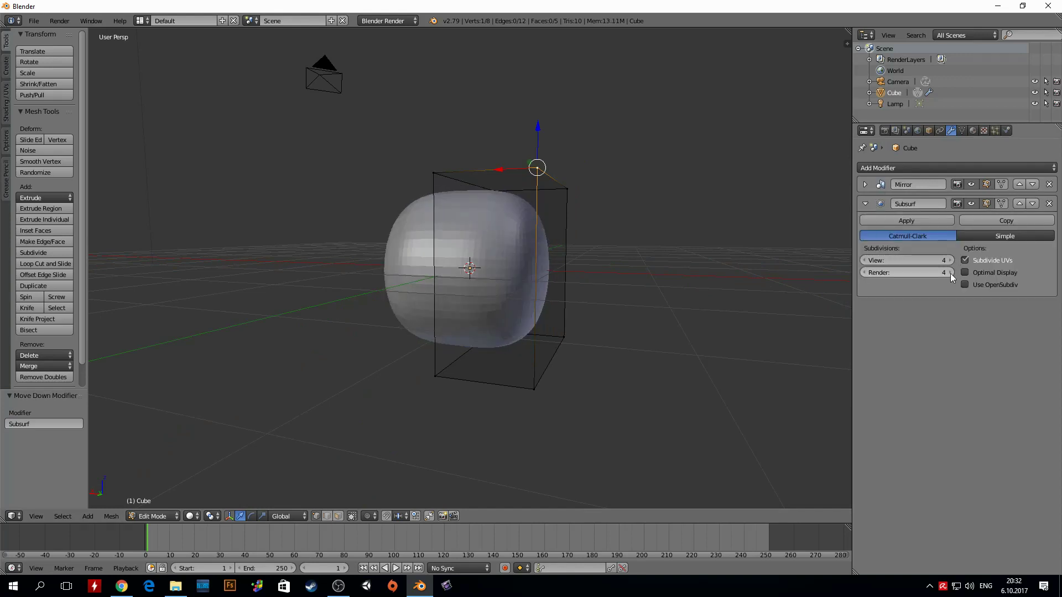
- Reorder the modifier stack so Subsurf sits above Mirror
{"action": "left_click", "coordinate": [866, 204]}
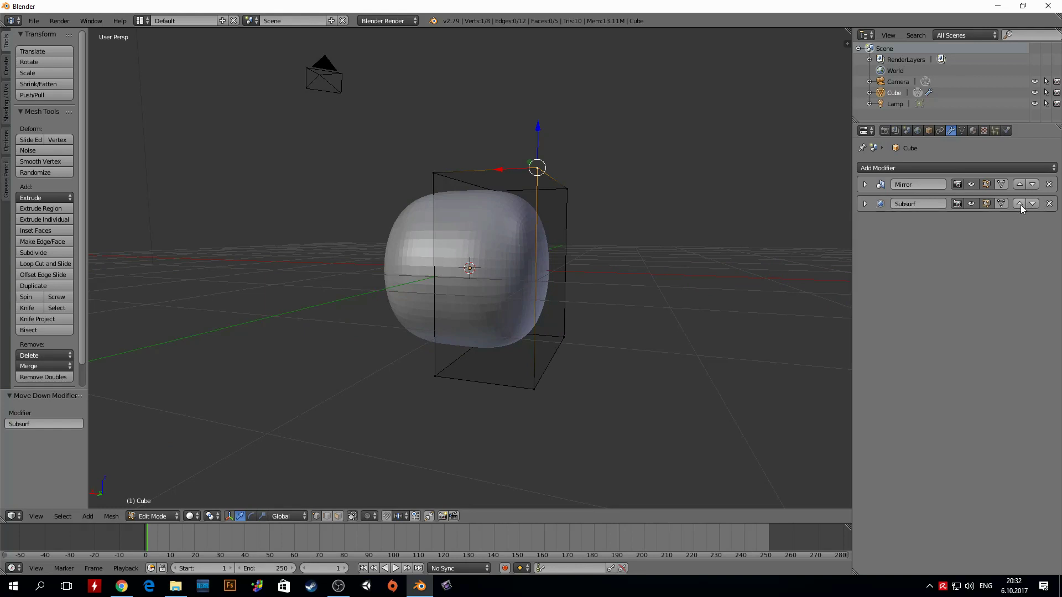
{"action": "left_click", "coordinate": [1020, 204]}
{"action": "left_click", "coordinate": [1020, 204]}
{"action": "left_click", "coordinate": [1020, 204]}
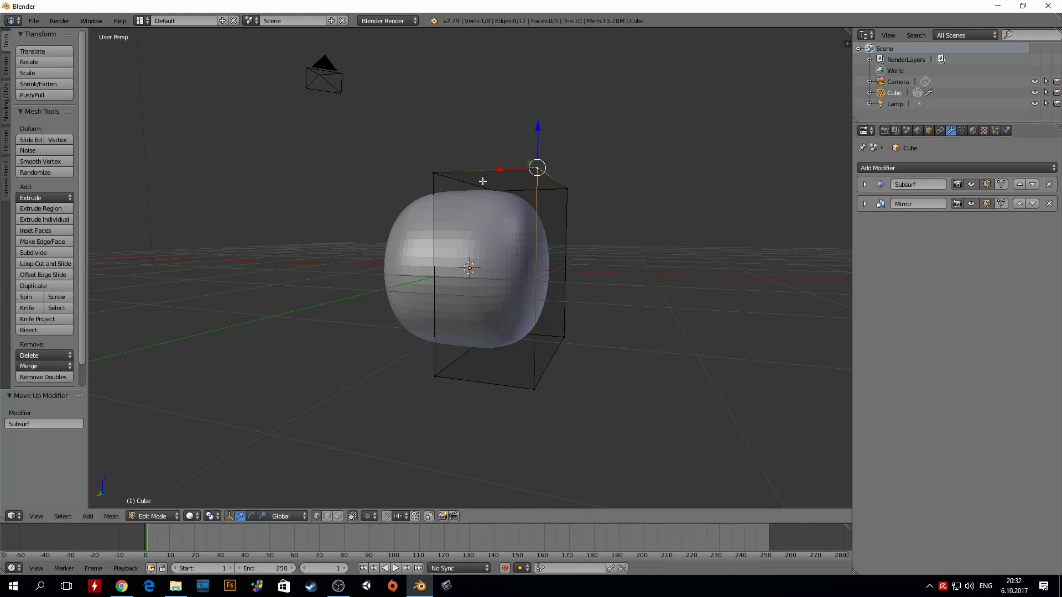
{"action": "mouse_move", "coordinate": [484, 178]}
{"action": "middle_mouse_down"}
{"action": "mouse_move", "coordinate": [536, 226]}
{"action": "mouse_move", "coordinate": [520, 228]}
{"action": "middle_mouse_up"}
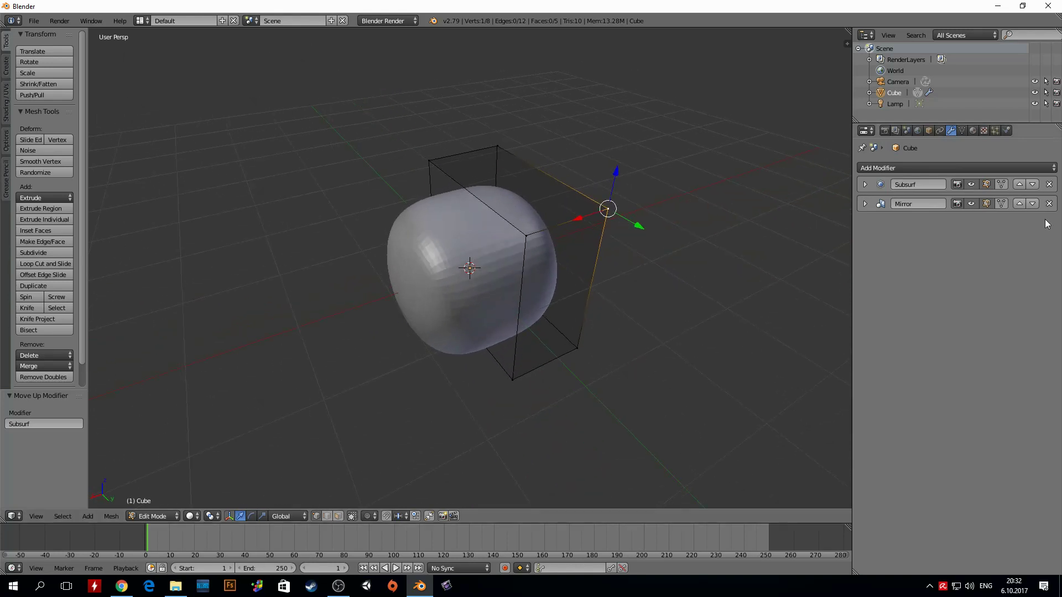
{"action": "left_click", "coordinate": [1020, 204]}
{"action": "left_click", "coordinate": [1031, 184]}
{"action": "left_click", "coordinate": [1031, 185]}
{"action": "middle_click_drag", "start_coordinate": [713, 233], "coordinate": [663, 218]}
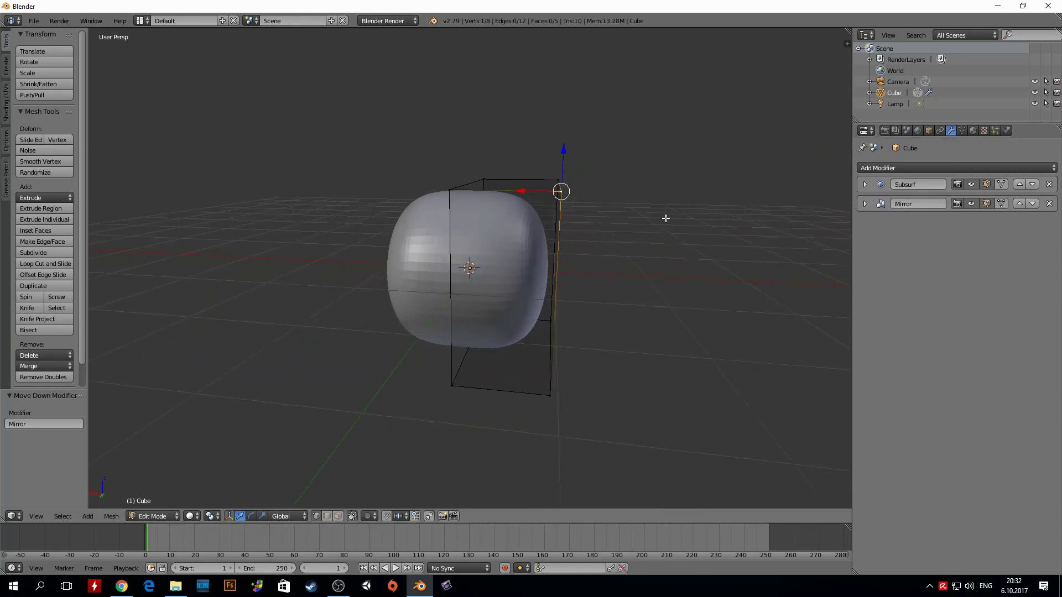
- Add a vertical edge loop and scale it along X to narrow the side
{"action": "left_click", "coordinate": [865, 204]}
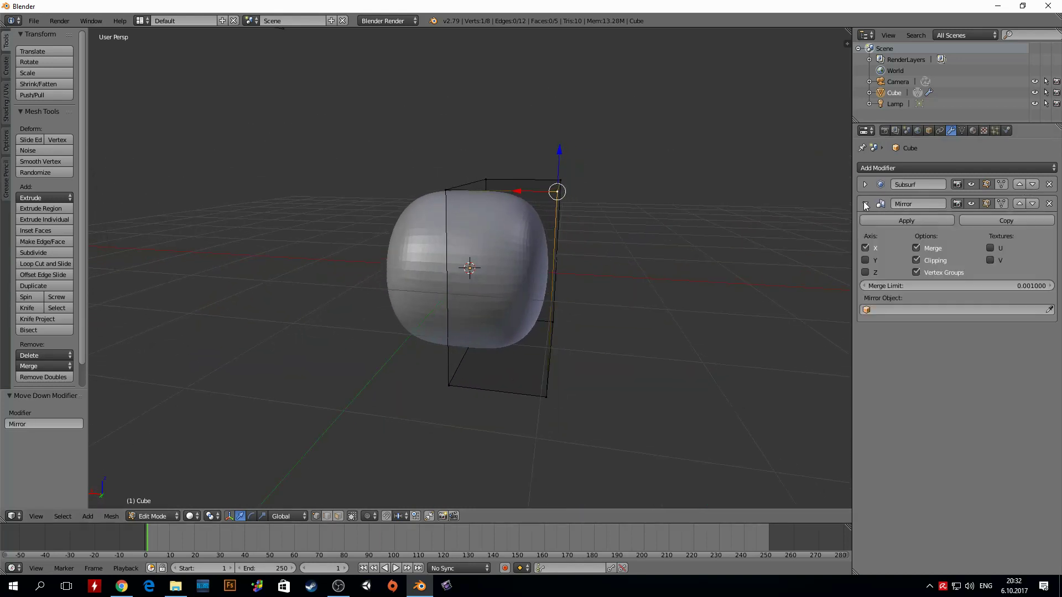
{"action": "left_click", "coordinate": [865, 184]}
{"action": "key", "text": "ctrl+r"}
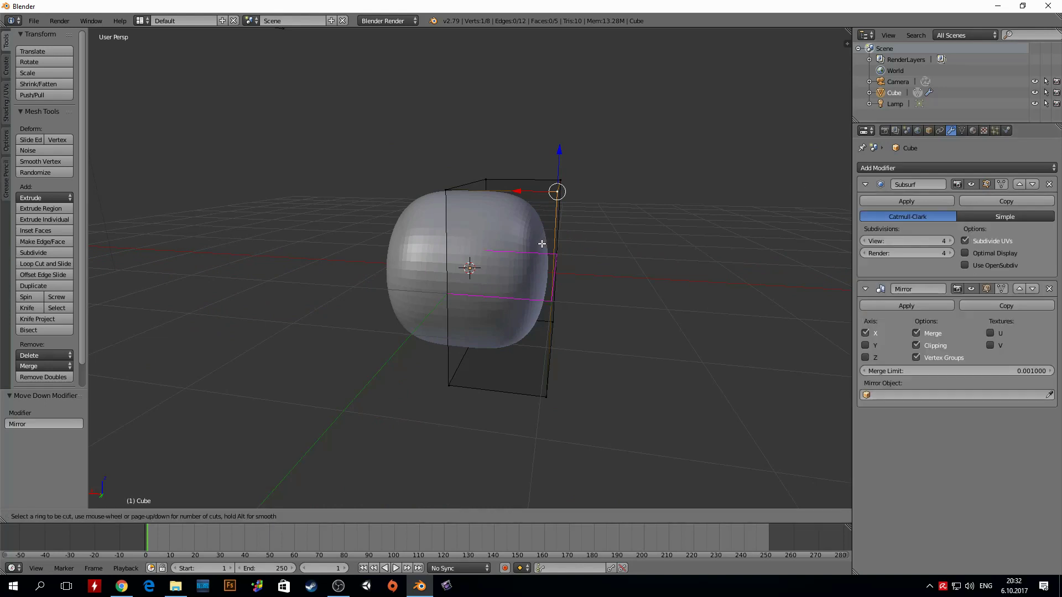
{"action": "left_click", "coordinate": [542, 247]}
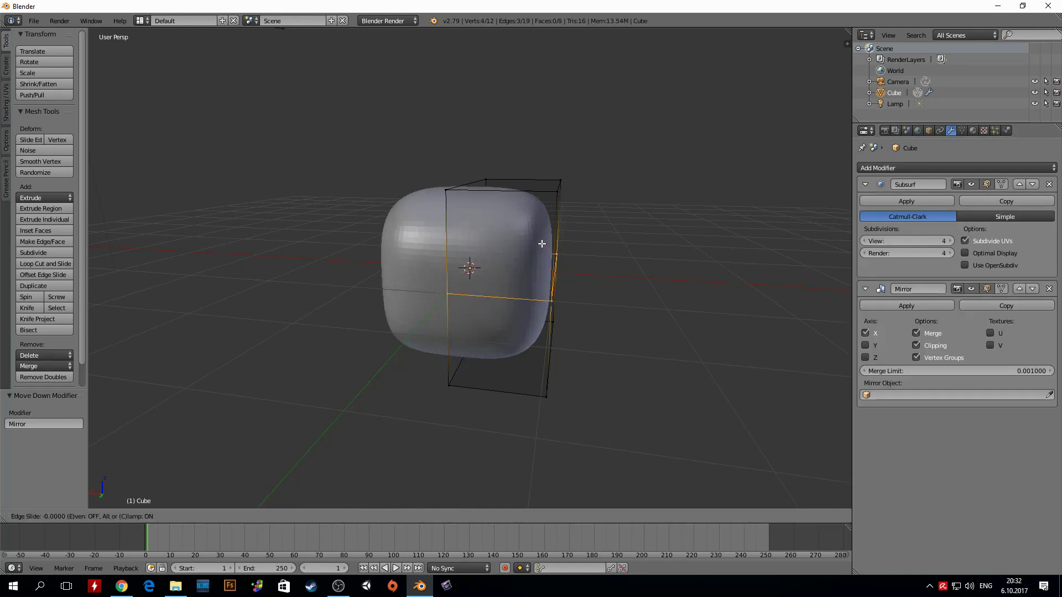
{"action": "left_click", "coordinate": [544, 333]}
{"action": "key", "text": "s"}
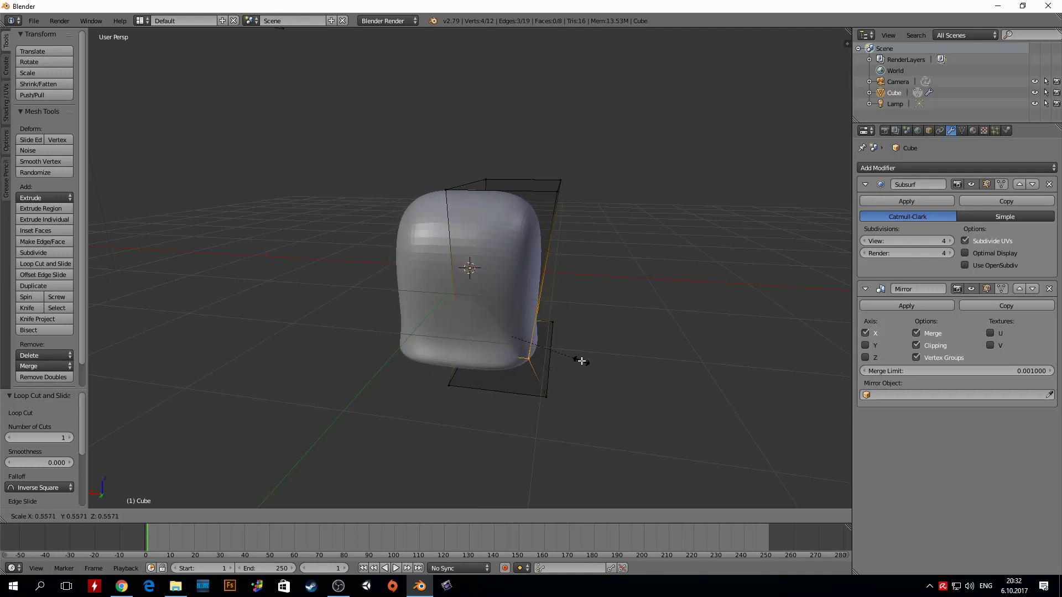
{"action": "key", "text": "x"}
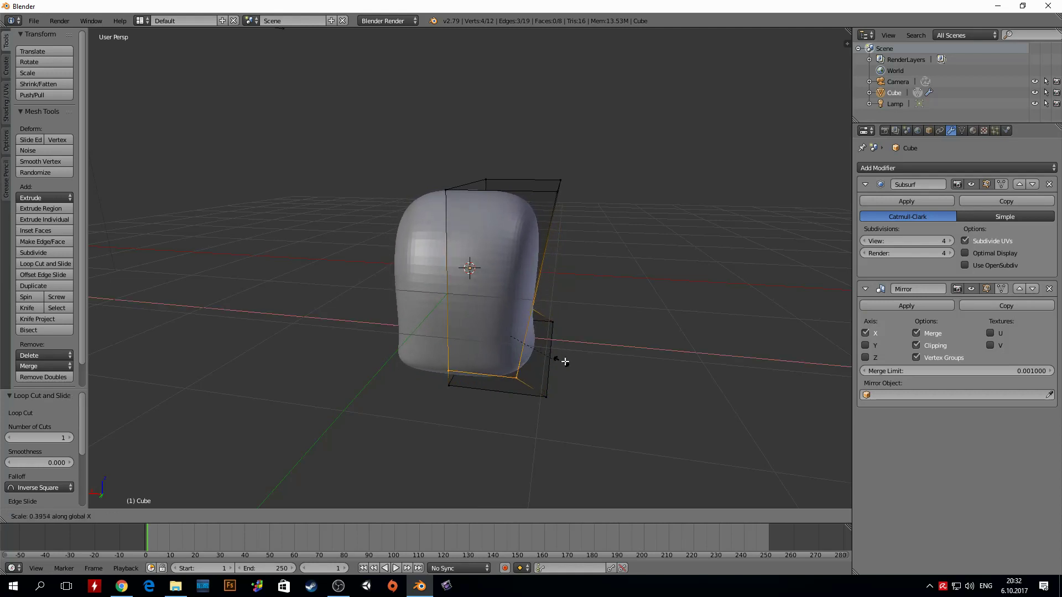
{"action": "left_click", "coordinate": [524, 352]}
{"action": "mouse_move", "coordinate": [525, 352]}
{"action": "middle_mouse_down"}
{"action": "mouse_move", "coordinate": [559, 213]}
{"action": "mouse_move", "coordinate": [436, 265]}
{"action": "middle_mouse_up"}
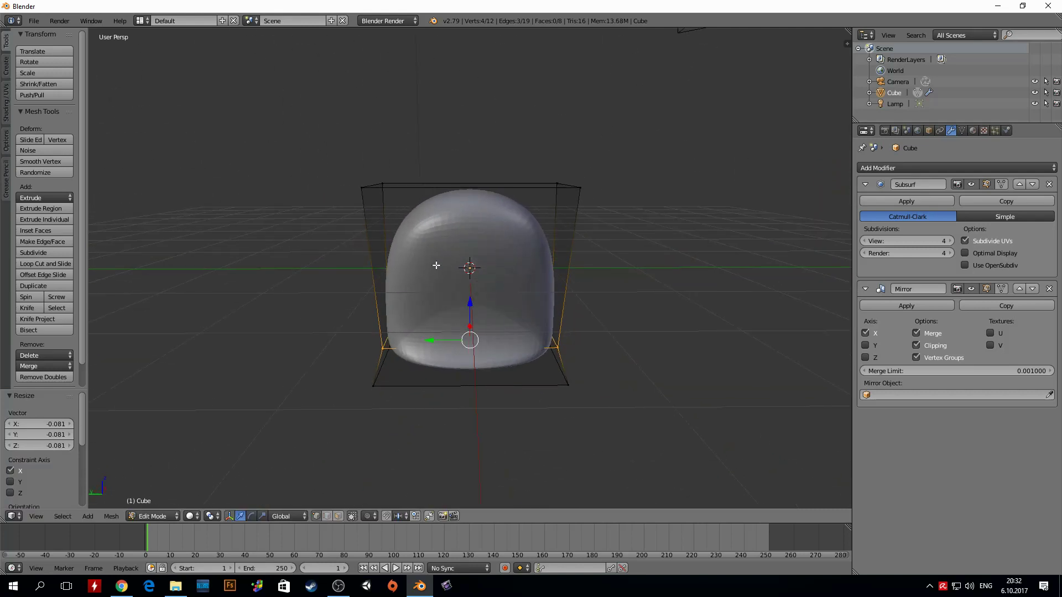
- Add a middle edge loop and scale it along Y into an hourglass pinch
{"action": "key", "text": "ctrl+r"}
{"action": "left_click", "coordinate": [376, 271]}
{"action": "left_click", "coordinate": [381, 270]}
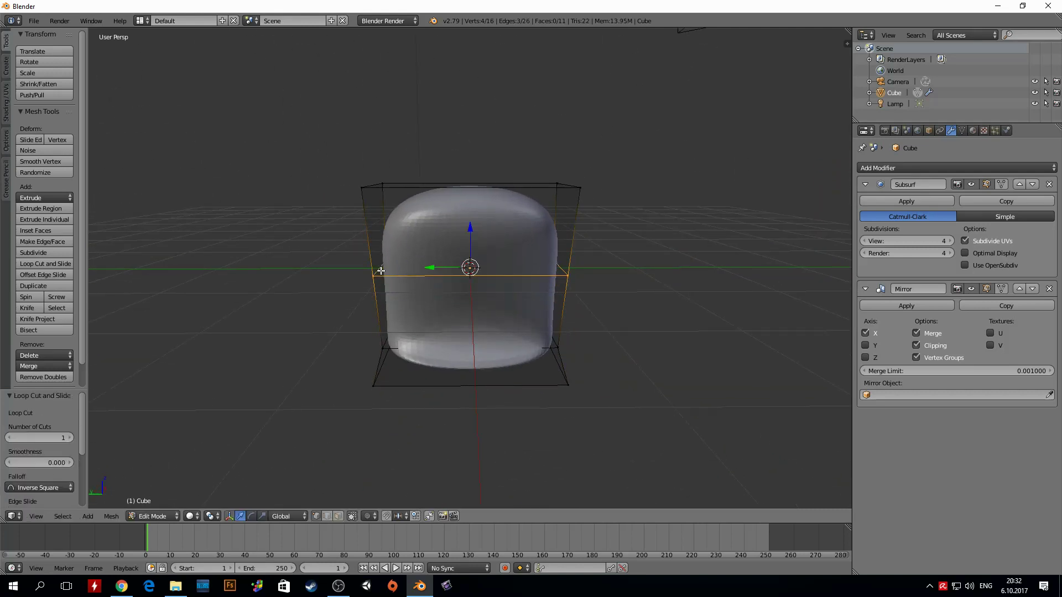
{"action": "key", "text": "s"}
{"action": "key", "text": "y"}
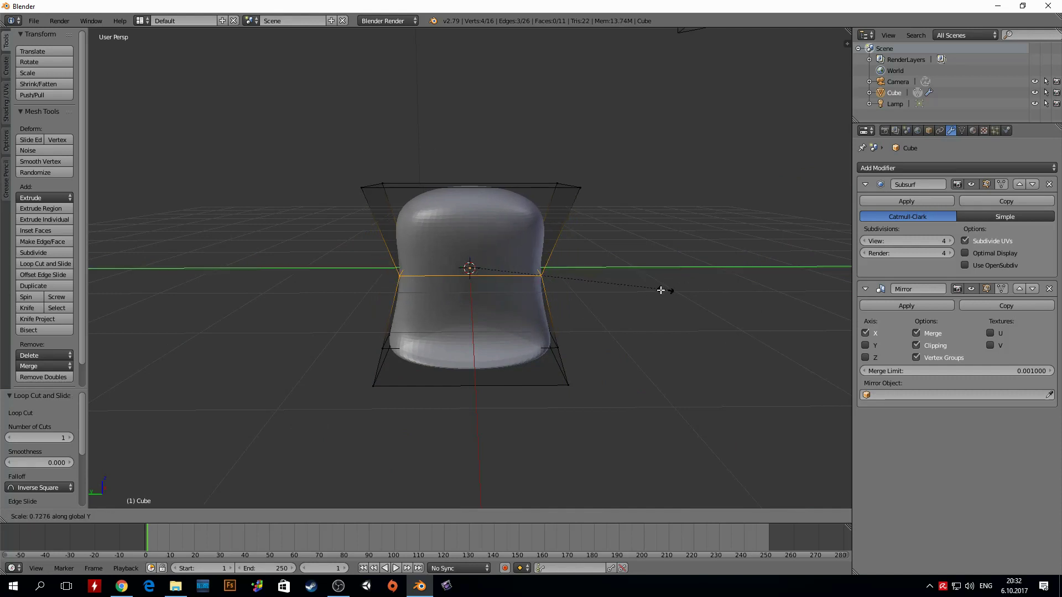
{"action": "left_click", "coordinate": [415, 260]}
{"action": "mouse_move", "coordinate": [414, 261]}
{"action": "middle_mouse_down"}
{"action": "mouse_move", "coordinate": [617, 254]}
{"action": "mouse_move", "coordinate": [519, 235]}
{"action": "middle_mouse_up"}
- Add an edge loop near the top and scale it to 0.860
{"action": "key", "text": "ctrl+r"}
{"action": "left_click", "coordinate": [518, 235]}
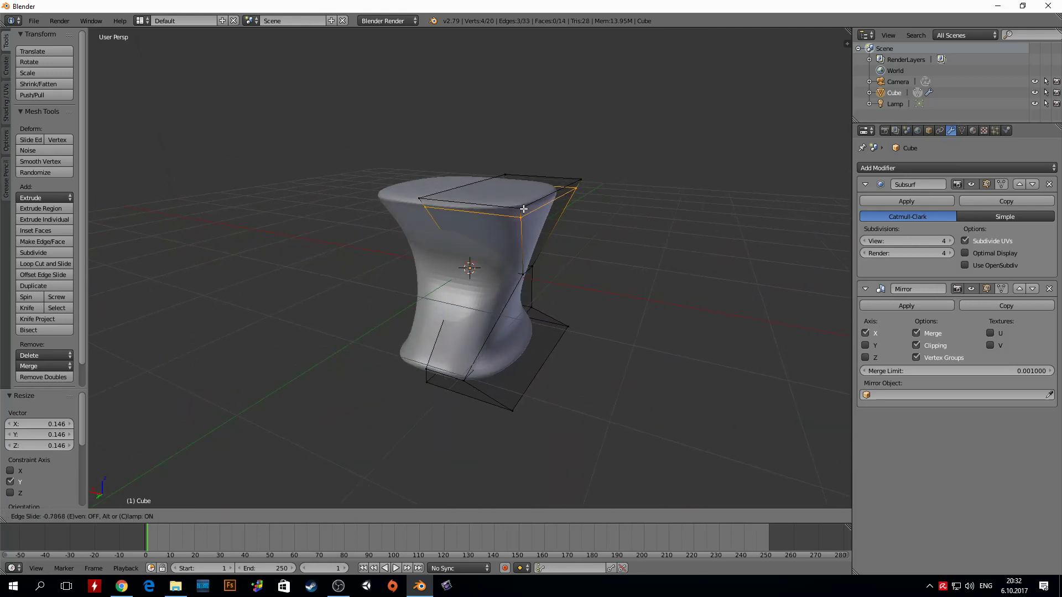
{"action": "left_click", "coordinate": [674, 197]}
{"action": "key", "text": "s"}
{"action": "left_click", "coordinate": [587, 200]}
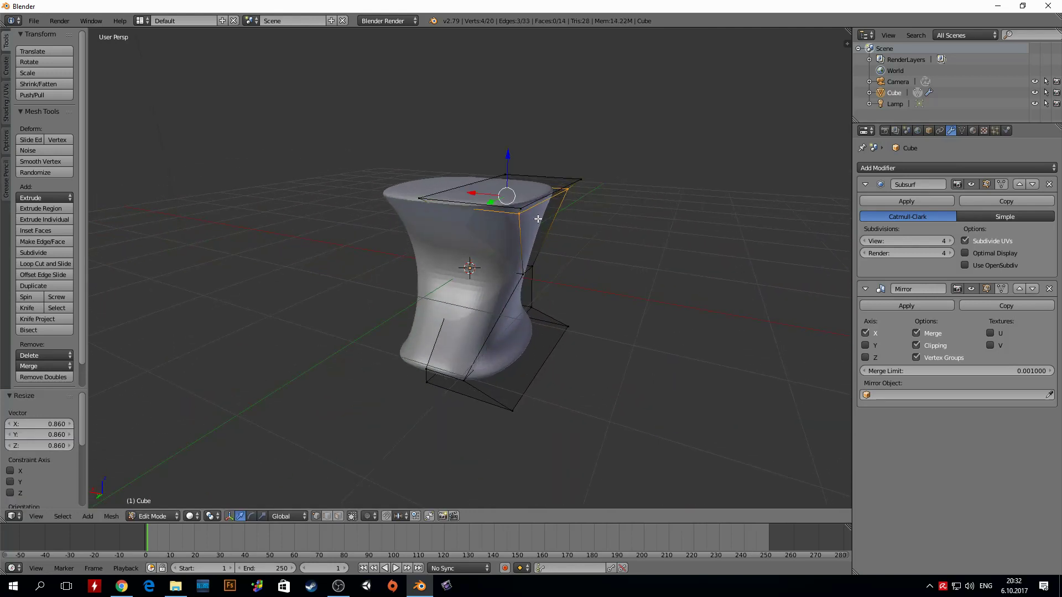
- With proportional editing on, move a top corner vertex to reshape the top softly
{"action": "right_click", "coordinate": [525, 211]}
{"action": "mouse_move", "coordinate": [525, 211]}
{"action": "middle_mouse_down"}
{"action": "mouse_move", "coordinate": [557, 166]}
{"action": "mouse_move", "coordinate": [572, 176]}
{"action": "middle_mouse_up"}
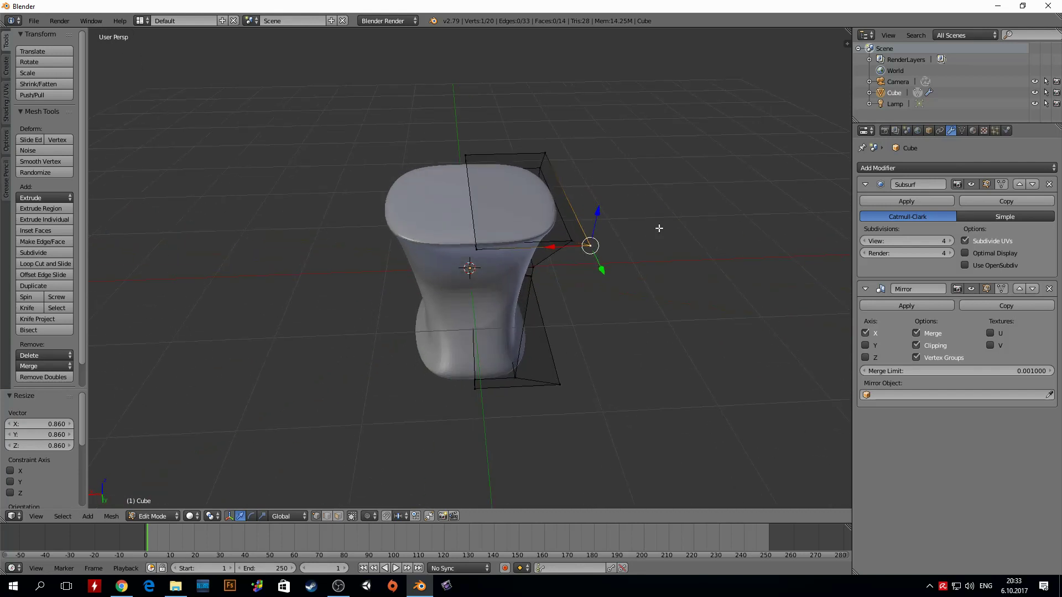
{"action": "key", "text": "o"}
{"action": "key", "text": "g"}
{"action": "scroll", "coordinate": [647, 256], "scroll_direction": "down", "scroll_amount": 5}
{"action": "scroll", "coordinate": [595, 233], "scroll_direction": "down", "scroll_amount": 2}
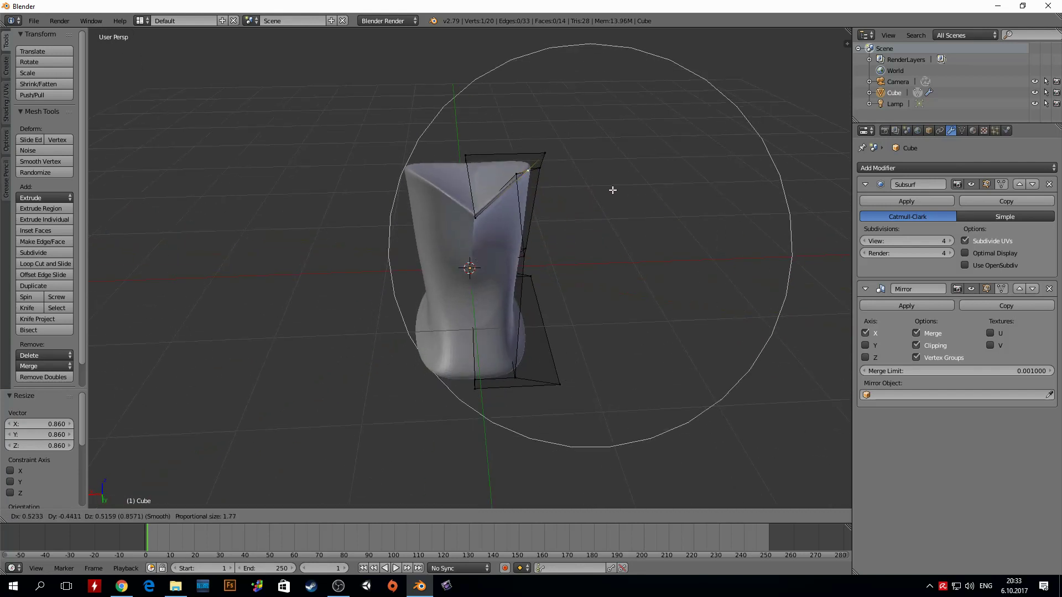
{"action": "left_click", "coordinate": [645, 216]}
{"action": "mouse_move", "coordinate": [605, 166]}
{"action": "middle_mouse_down"}
{"action": "mouse_move", "coordinate": [522, 166]}
{"action": "mouse_move", "coordinate": [572, 256]}
{"action": "middle_mouse_up"}
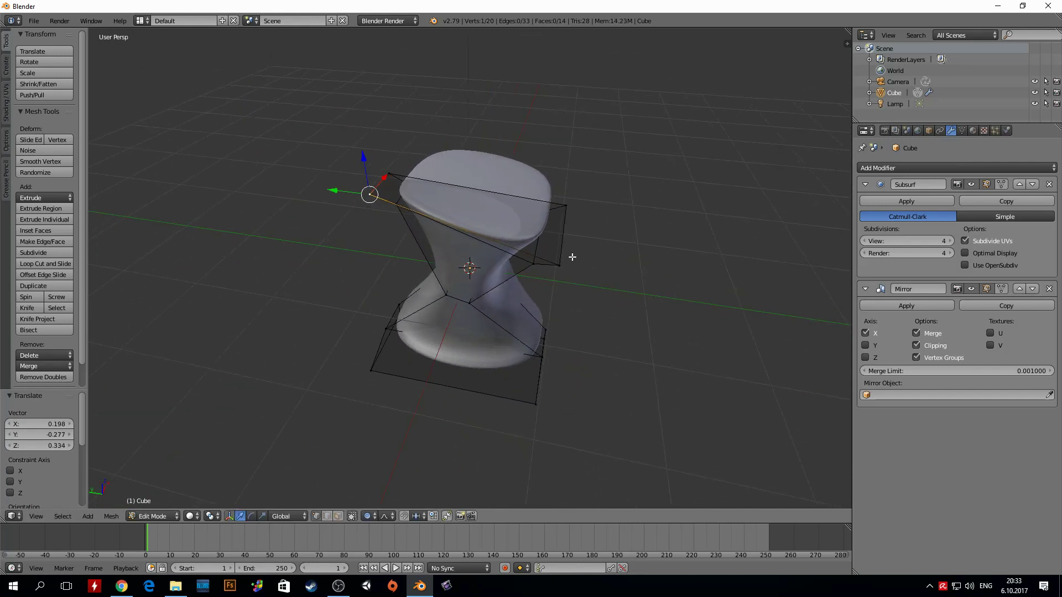
- Pull the other top corner vertices outward into a wide flared rim
{"action": "right_click", "coordinate": [562, 265]}
{"action": "key", "text": "g"}
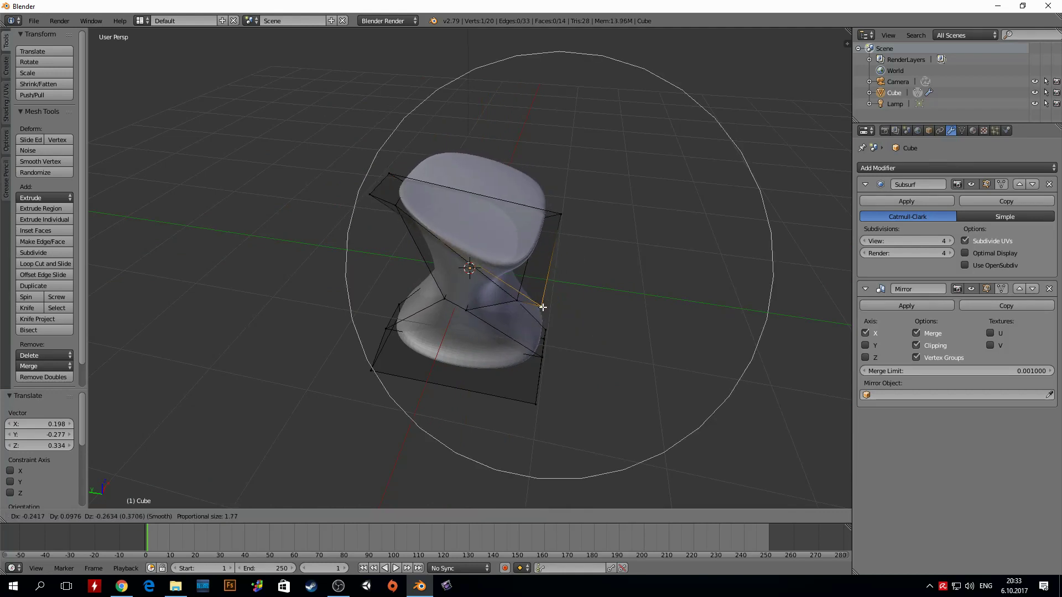
{"action": "left_click", "coordinate": [541, 306]}
{"action": "right_click", "coordinate": [563, 218]}
{"action": "key", "text": "g"}
{"action": "left_click", "coordinate": [609, 242]}
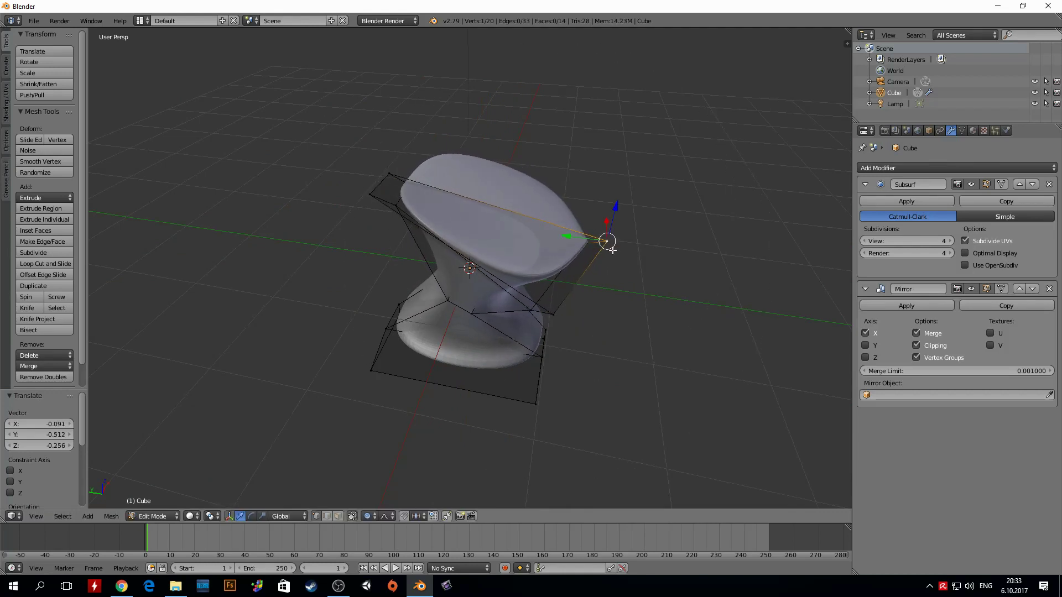
{"action": "key", "text": "g"}
{"action": "left_click", "coordinate": [594, 243]}
{"action": "key", "text": "g"}
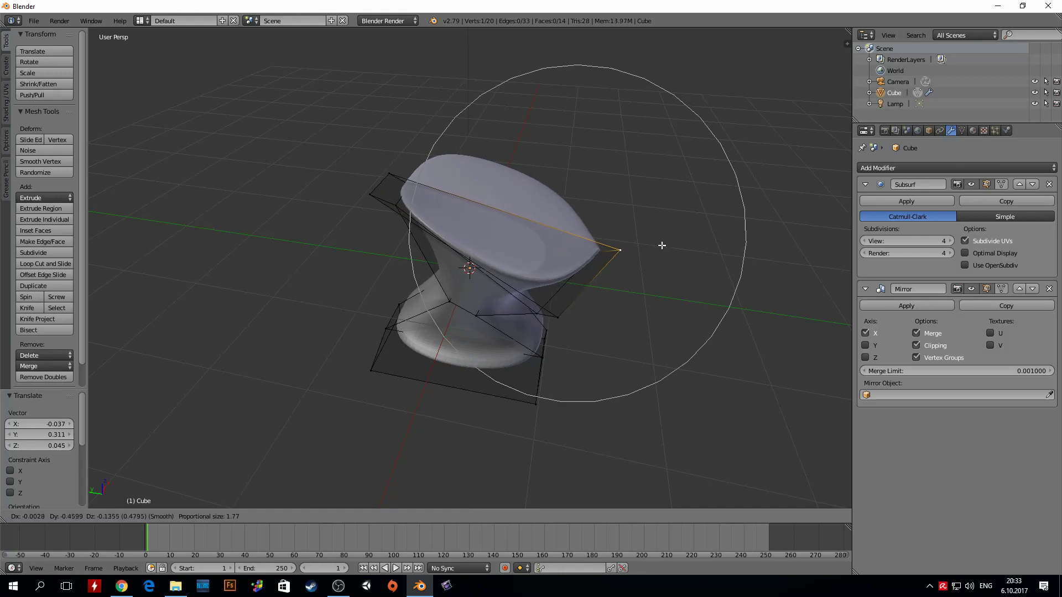
{"action": "left_click", "coordinate": [657, 246]}
{"action": "key", "text": "Tab"}
{"action": "mouse_move", "coordinate": [699, 243]}
{"action": "middle_mouse_down"}
{"action": "mouse_move", "coordinate": [592, 254]}
{"action": "mouse_move", "coordinate": [597, 230]}
{"action": "mouse_move", "coordinate": [623, 214]}
{"action": "middle_mouse_up"}
{"action": "scroll", "coordinate": [546, 186], "scroll_direction": "up", "scroll_amount": 3}
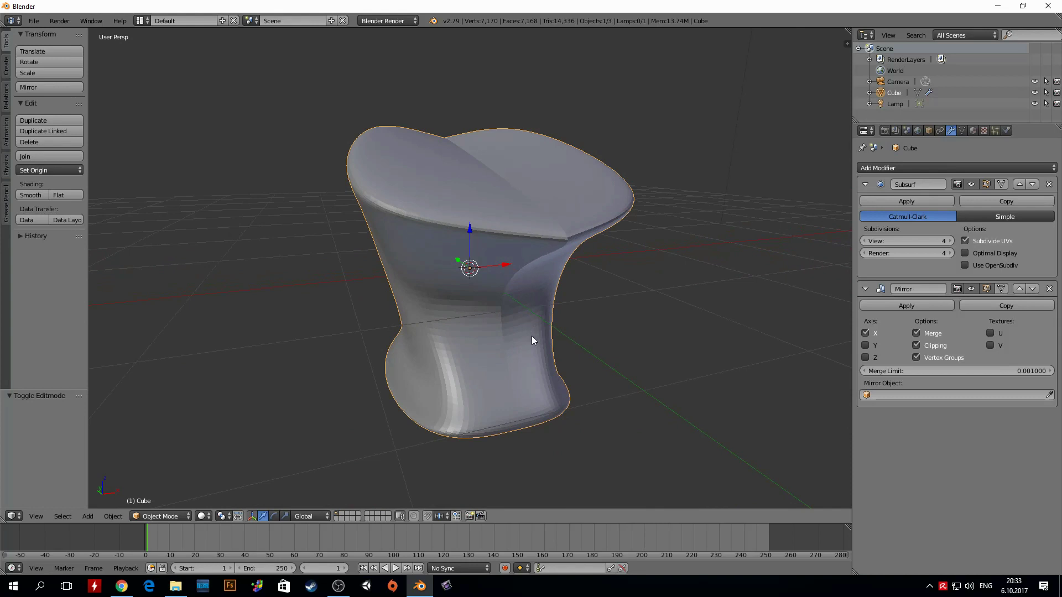
{"action": "mouse_move", "coordinate": [536, 174]}
{"action": "middle_mouse_down"}
{"action": "mouse_move", "coordinate": [505, 197]}
{"action": "mouse_move", "coordinate": [446, 161]}
{"action": "mouse_move", "coordinate": [419, 179]}
{"action": "mouse_move", "coordinate": [437, 193]}
{"action": "mouse_move", "coordinate": [482, 194]}
{"action": "middle_mouse_up"}
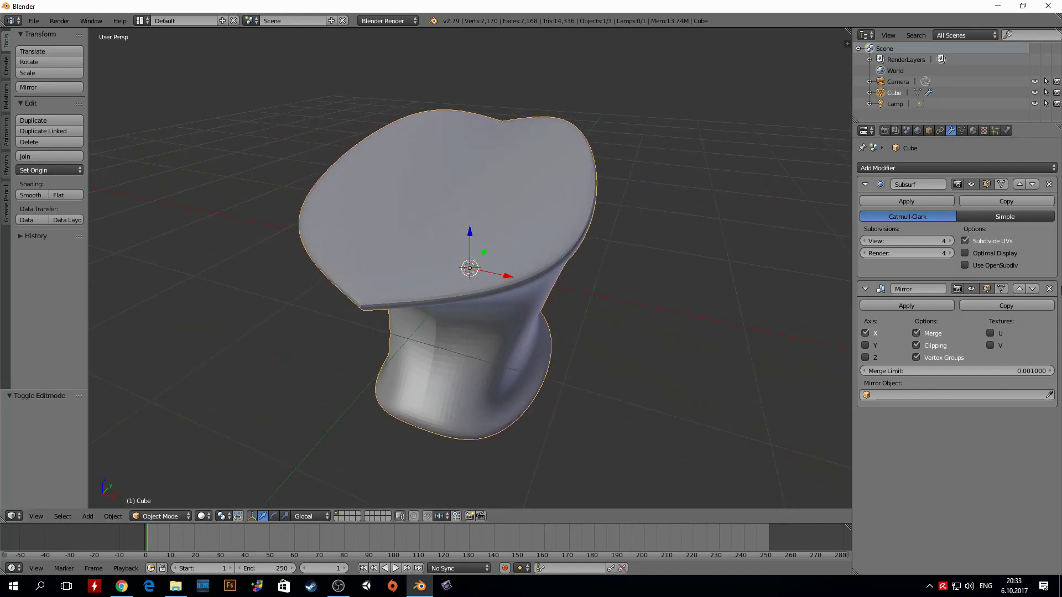
{"action": "left_click", "coordinate": [1020, 289]}
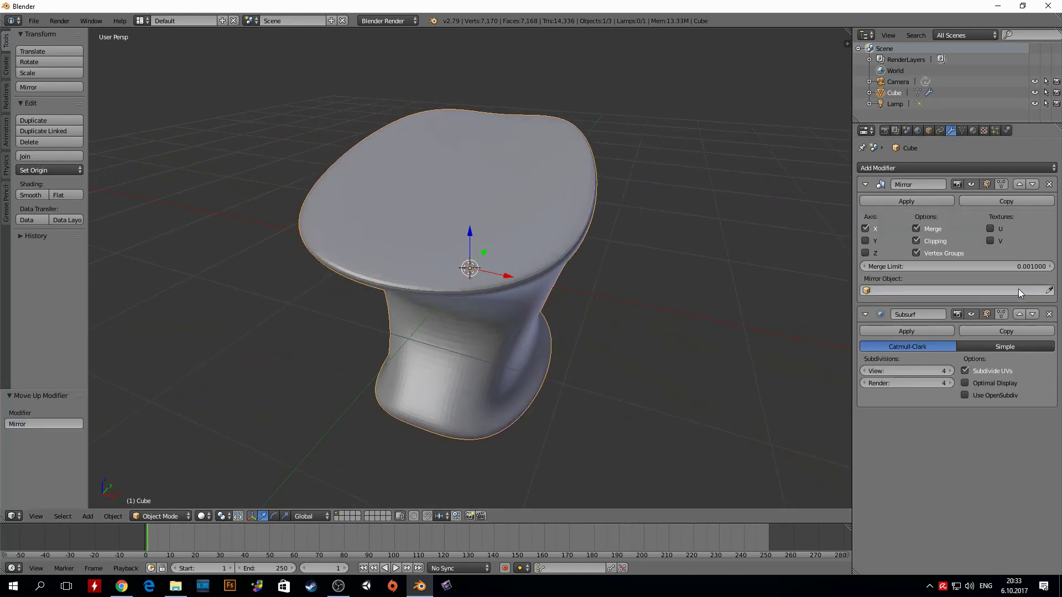
{"action": "mouse_move", "coordinate": [386, 209]}
{"action": "middle_mouse_down"}
{"action": "mouse_move", "coordinate": [451, 192]}
{"action": "mouse_move", "coordinate": [545, 201]}
{"action": "mouse_move", "coordinate": [573, 219]}
{"action": "mouse_move", "coordinate": [523, 228]}
{"action": "middle_mouse_up"}
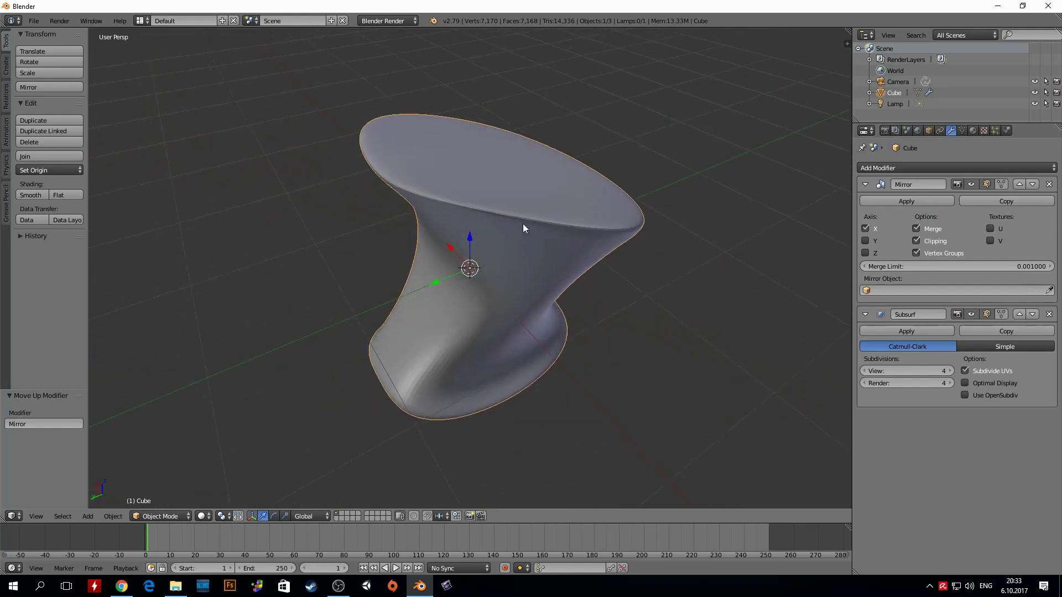
{"action": "left_click", "coordinate": [865, 314]}
{"action": "left_click", "coordinate": [865, 184]}
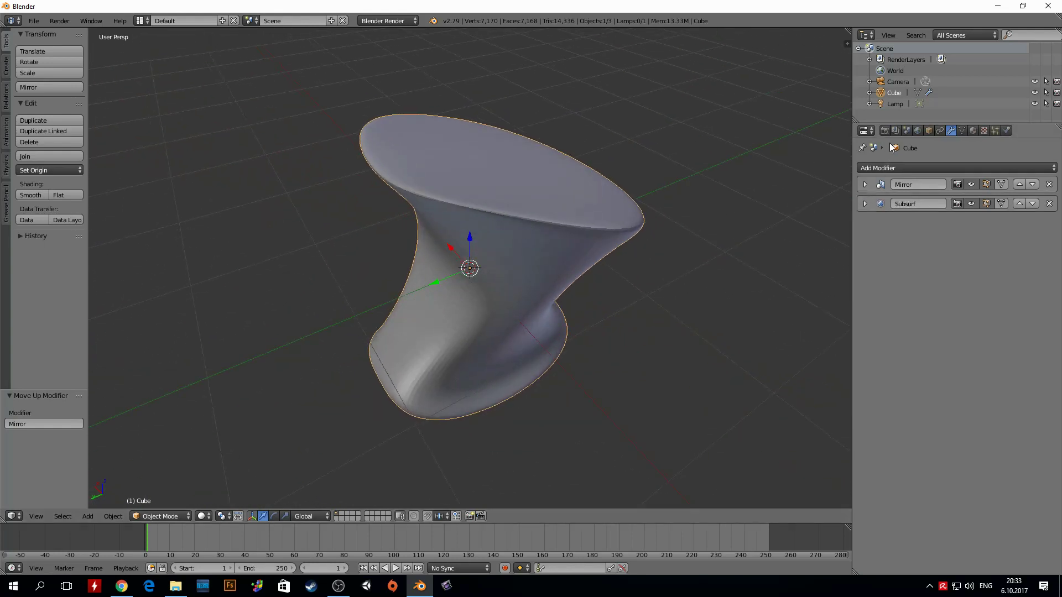
{"action": "left_click", "coordinate": [1031, 186]}
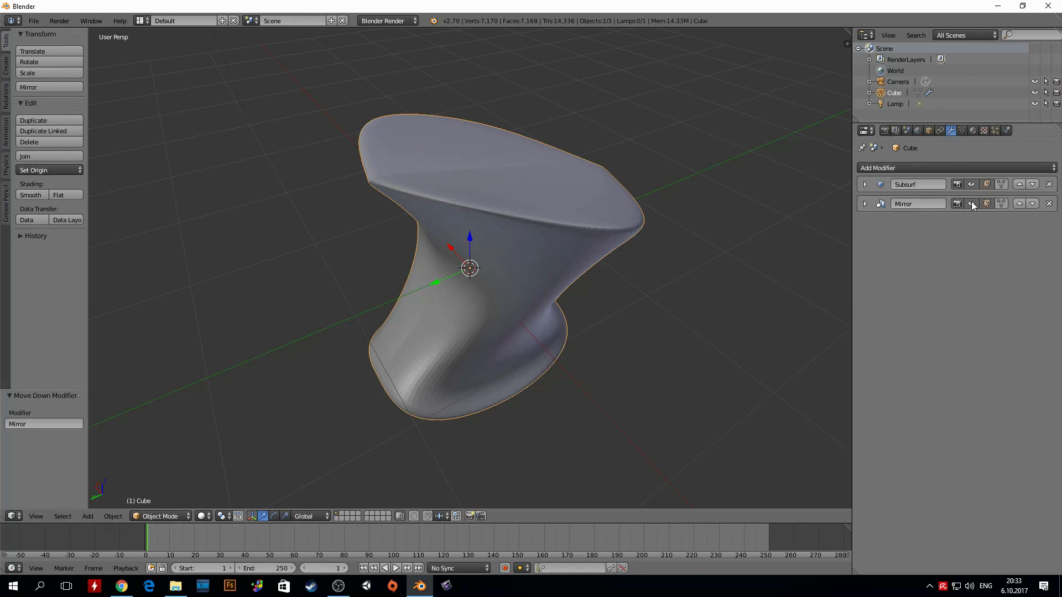
{"action": "middle_click_drag", "start_coordinate": [637, 210], "coordinate": [477, 204]}
{"action": "left_click", "coordinate": [970, 185]}
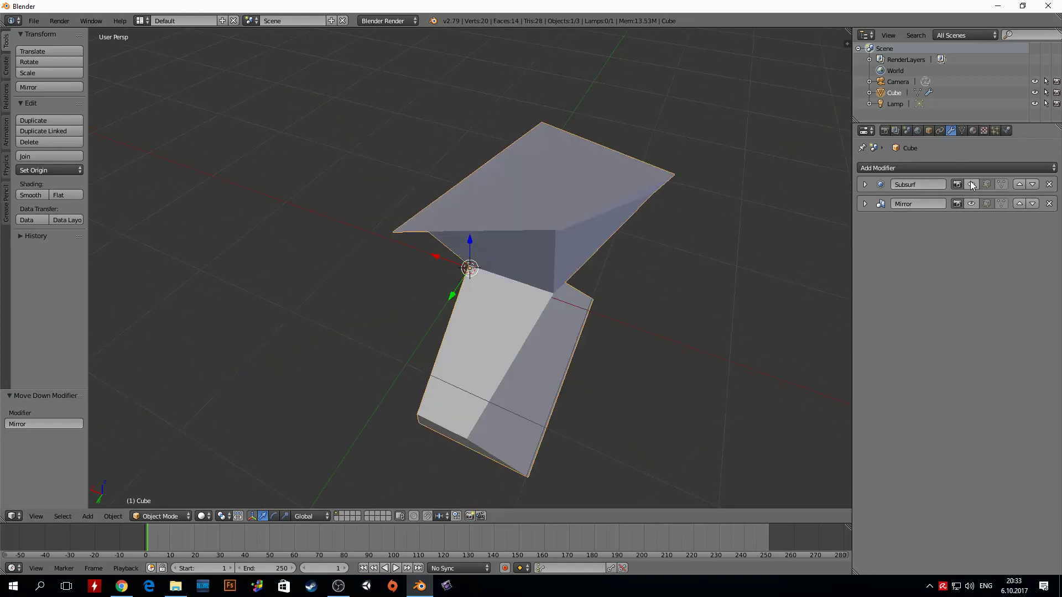
{"action": "left_click", "coordinate": [972, 185]}
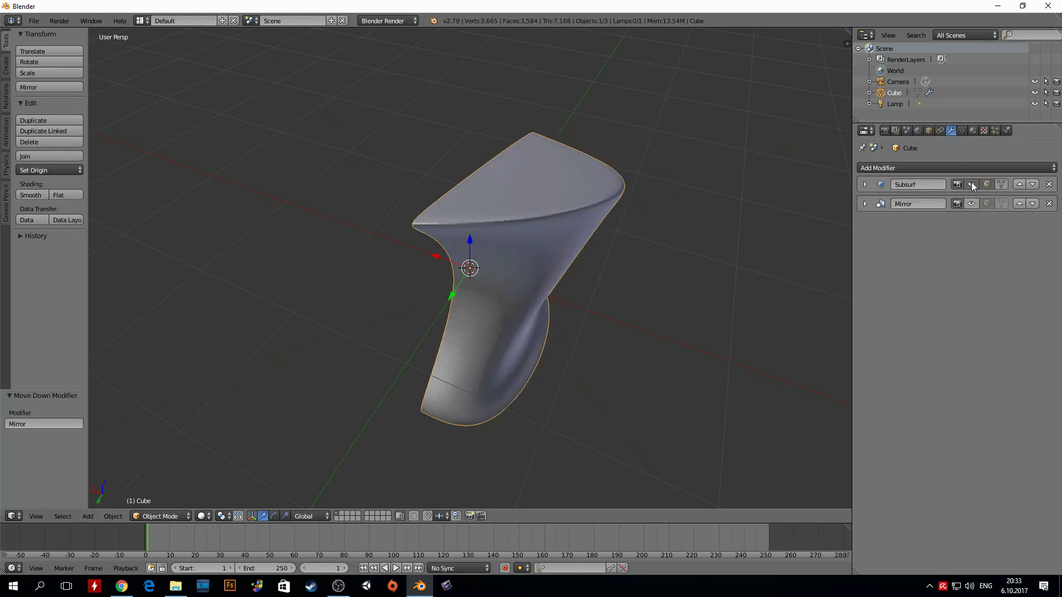
{"action": "left_click", "coordinate": [972, 202]}
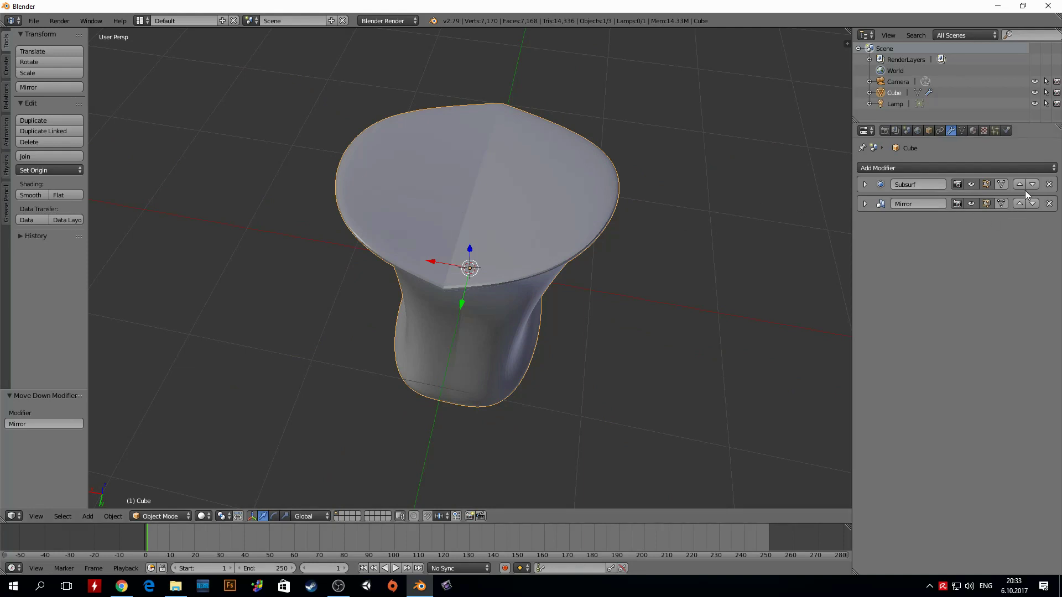
{"action": "left_click", "coordinate": [1018, 204]}
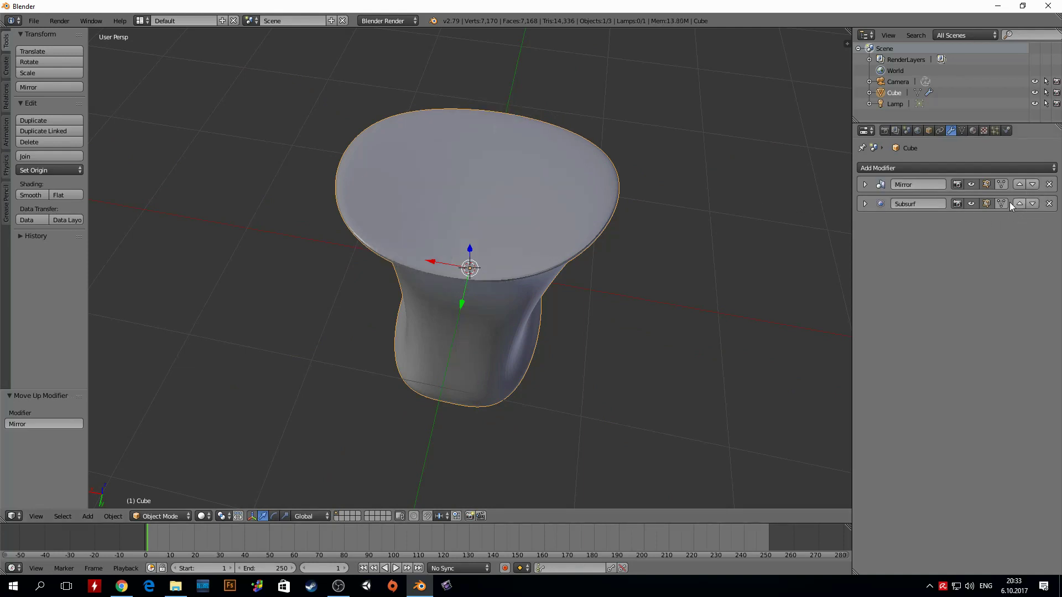
{"action": "left_click", "coordinate": [972, 204]}
{"action": "left_click", "coordinate": [972, 185]}
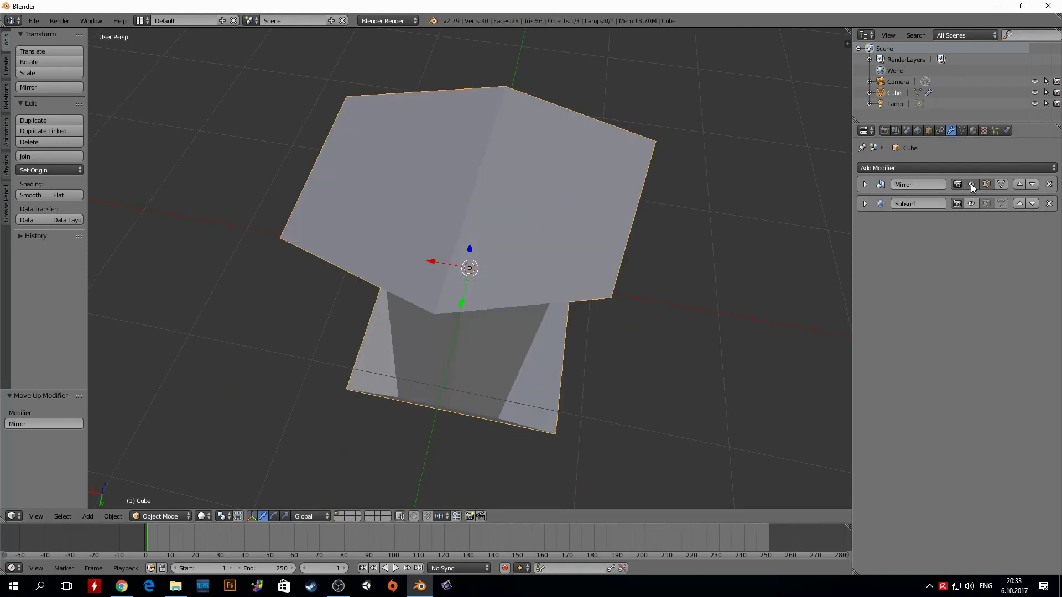
{"action": "left_click", "coordinate": [973, 204]}
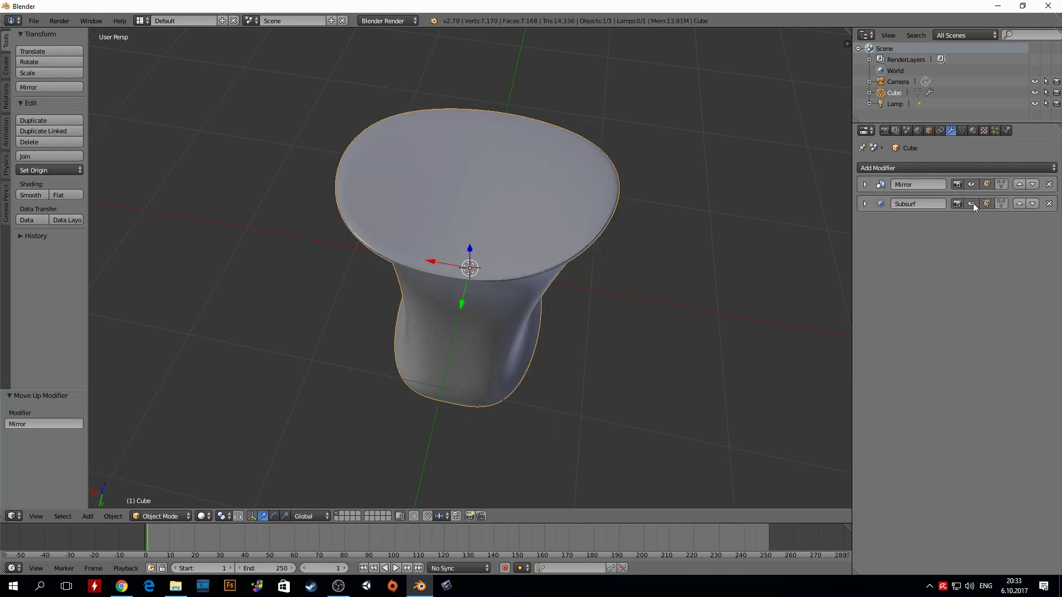
{"action": "left_click", "coordinate": [1033, 185]}
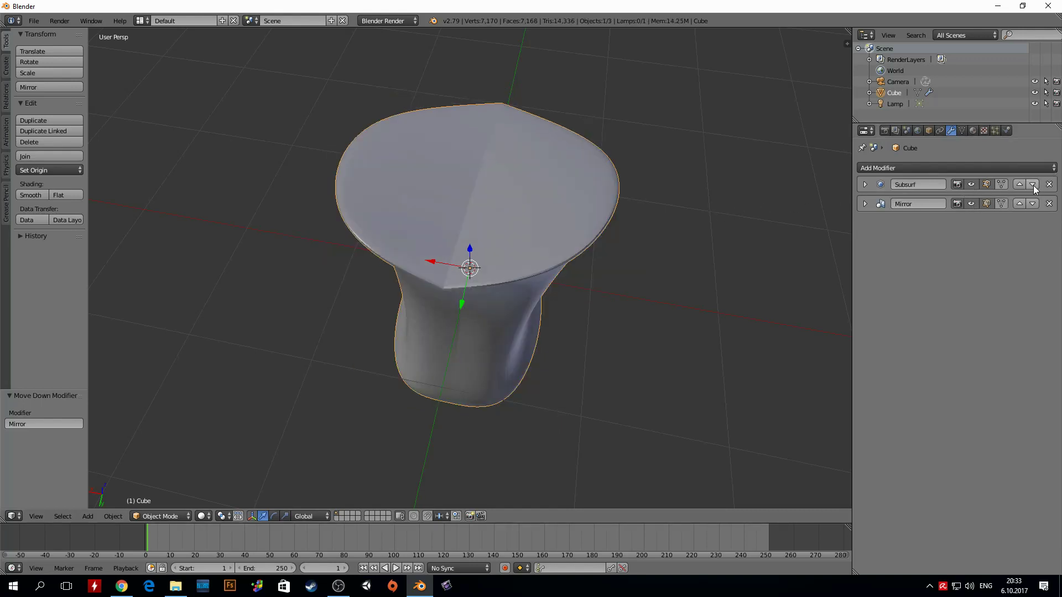
{"action": "left_click", "coordinate": [1033, 185]}
{"action": "left_click", "coordinate": [1033, 184]}
{"action": "left_click", "coordinate": [1033, 185]}
{"action": "left_click", "coordinate": [865, 204]}
{"action": "left_click", "coordinate": [865, 185]}
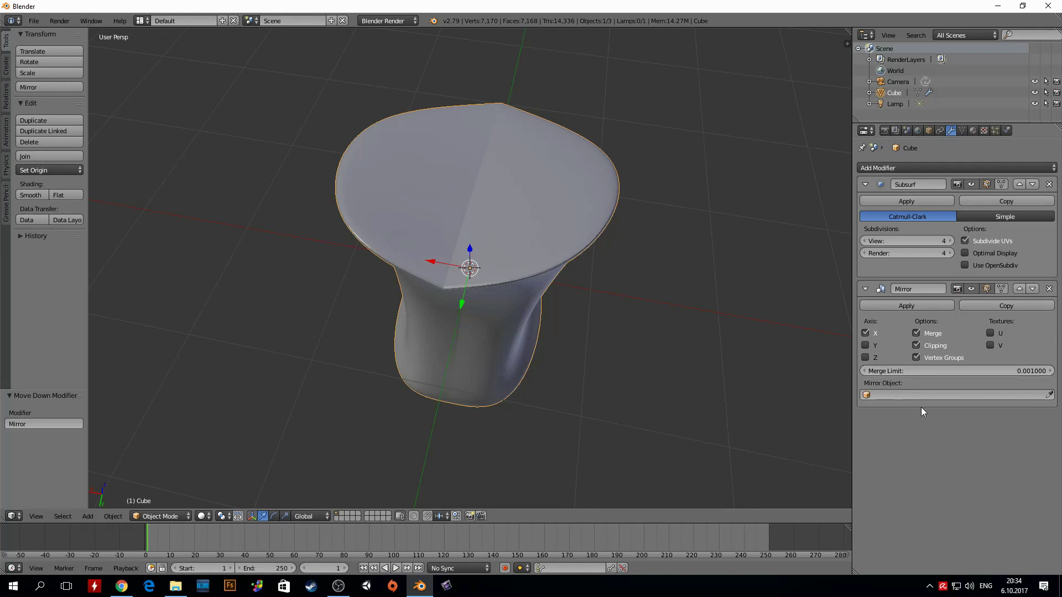
- Move Subsurf below Mirror in the stack so the flared vase looks seamless
{"action": "mouse_move", "coordinate": [619, 246]}
{"action": "middle_mouse_down"}
{"action": "mouse_move", "coordinate": [573, 219]}
{"action": "mouse_move", "coordinate": [557, 193]}
{"action": "mouse_move", "coordinate": [536, 109]}
{"action": "mouse_move", "coordinate": [544, 95]}
{"action": "mouse_move", "coordinate": [556, 111]}
{"action": "mouse_move", "coordinate": [526, 125]}
{"action": "mouse_move", "coordinate": [423, 132]}
{"action": "mouse_move", "coordinate": [360, 145]}
{"action": "mouse_move", "coordinate": [348, 159]}
{"action": "mouse_move", "coordinate": [419, 229]}
{"action": "mouse_move", "coordinate": [519, 201]}
{"action": "mouse_move", "coordinate": [583, 199]}
{"action": "mouse_move", "coordinate": [732, 232]}
{"action": "mouse_move", "coordinate": [674, 216]}
{"action": "mouse_move", "coordinate": [586, 242]}
{"action": "mouse_move", "coordinate": [541, 232]}
{"action": "mouse_move", "coordinate": [526, 200]}
{"action": "mouse_move", "coordinate": [552, 188]}
{"action": "mouse_move", "coordinate": [311, 200]}
{"action": "middle_mouse_up"}
{"action": "left_click", "coordinate": [1034, 185]}
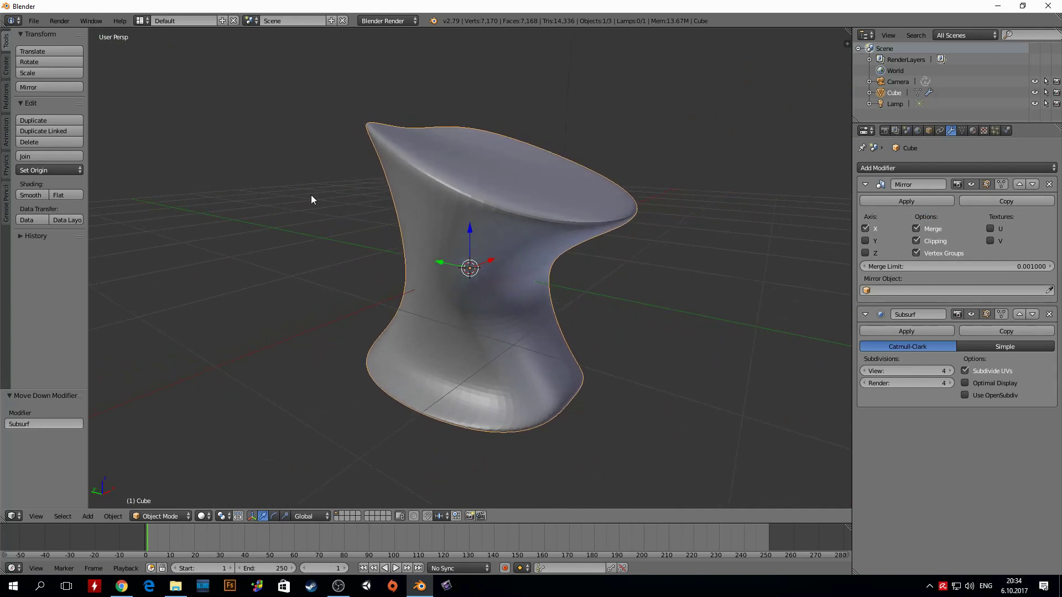
{"action": "mouse_move", "coordinate": [113, 197]}
{"action": "middle_mouse_down"}
{"action": "mouse_move", "coordinate": [365, 168]}
{"action": "mouse_move", "coordinate": [475, 181]}
{"action": "mouse_move", "coordinate": [487, 194]}
{"action": "mouse_move", "coordinate": [415, 182]}
{"action": "mouse_move", "coordinate": [450, 216]}
{"action": "mouse_move", "coordinate": [479, 224]}
{"action": "mouse_move", "coordinate": [471, 234]}
{"action": "middle_mouse_up"}
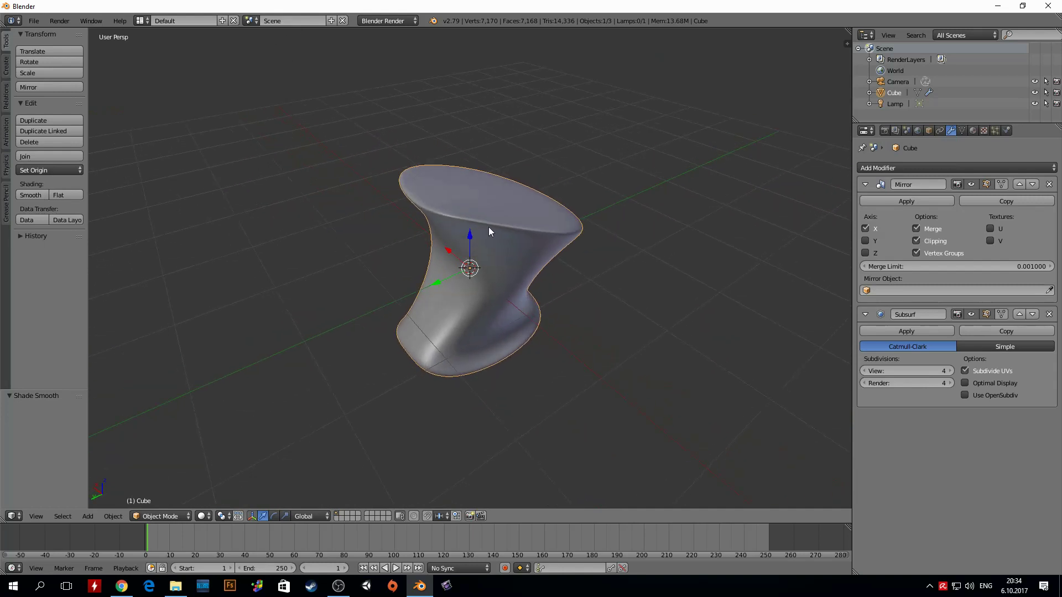
- Inset the top face by 0.5639 and extrude it into a prong
{"action": "key", "text": "Tab"}
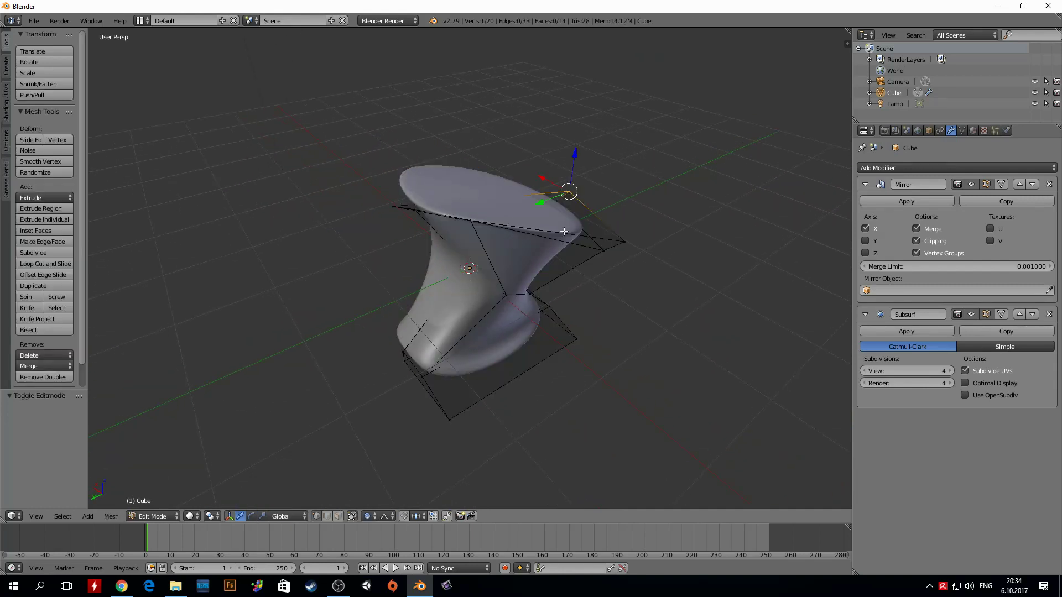
{"action": "left_click", "coordinate": [338, 516]}
{"action": "right_click", "coordinate": [548, 216]}
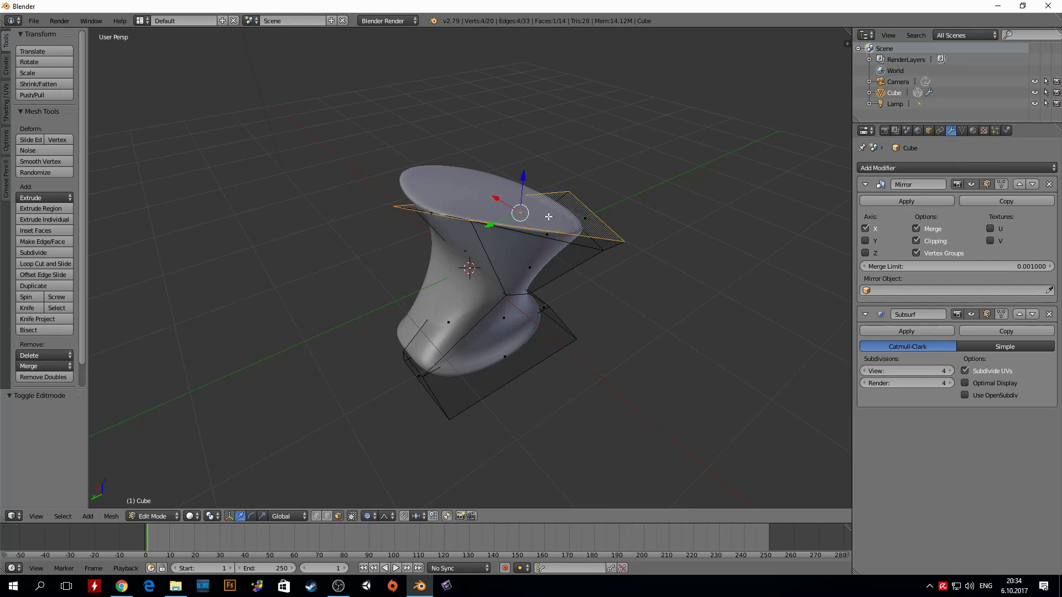
{"action": "key", "text": "i"}
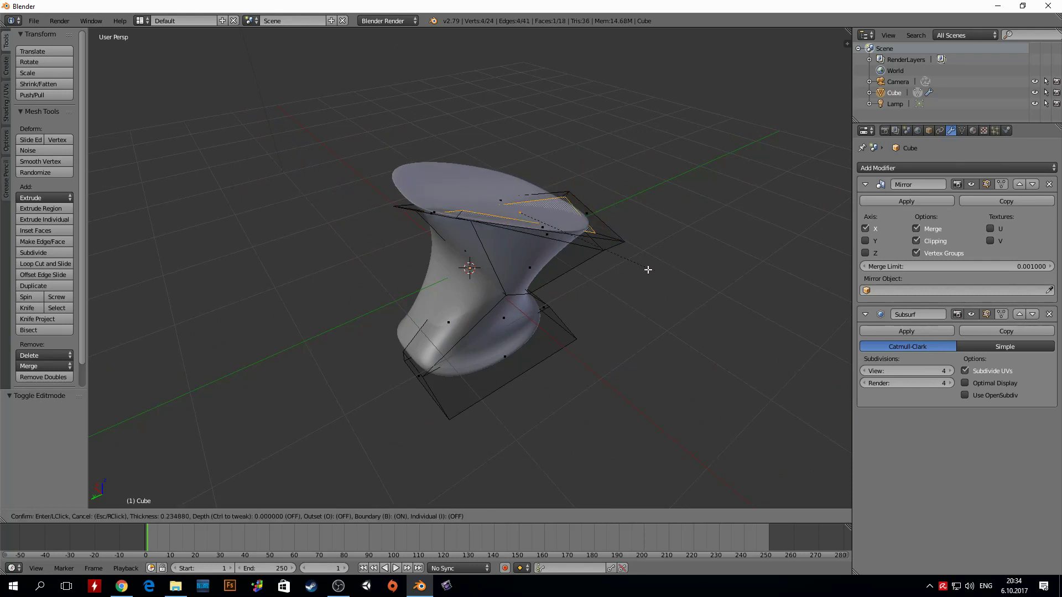
{"action": "left_click", "coordinate": [621, 264]}
{"action": "key", "text": "e"}
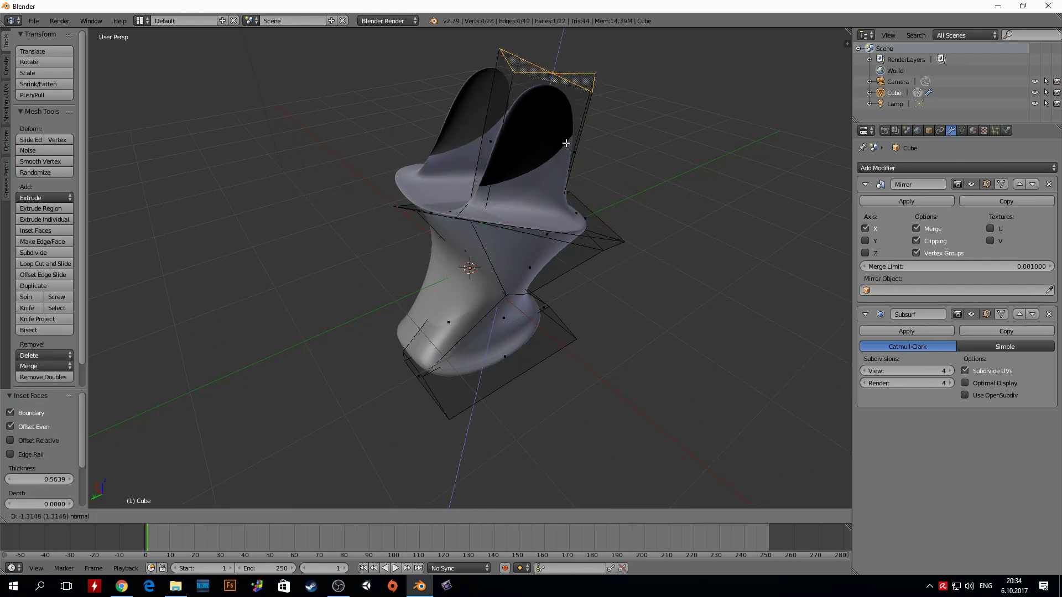
{"action": "left_click", "coordinate": [569, 147]}
{"action": "mouse_move", "coordinate": [487, 178]}
{"action": "middle_mouse_down"}
{"action": "mouse_move", "coordinate": [536, 174]}
{"action": "mouse_move", "coordinate": [467, 256]}
{"action": "middle_mouse_up"}
- Back in Object Mode, orbit around to view both mirrored prongs
{"action": "scroll", "coordinate": [551, 160], "scroll_direction": "up", "scroll_amount": 2}
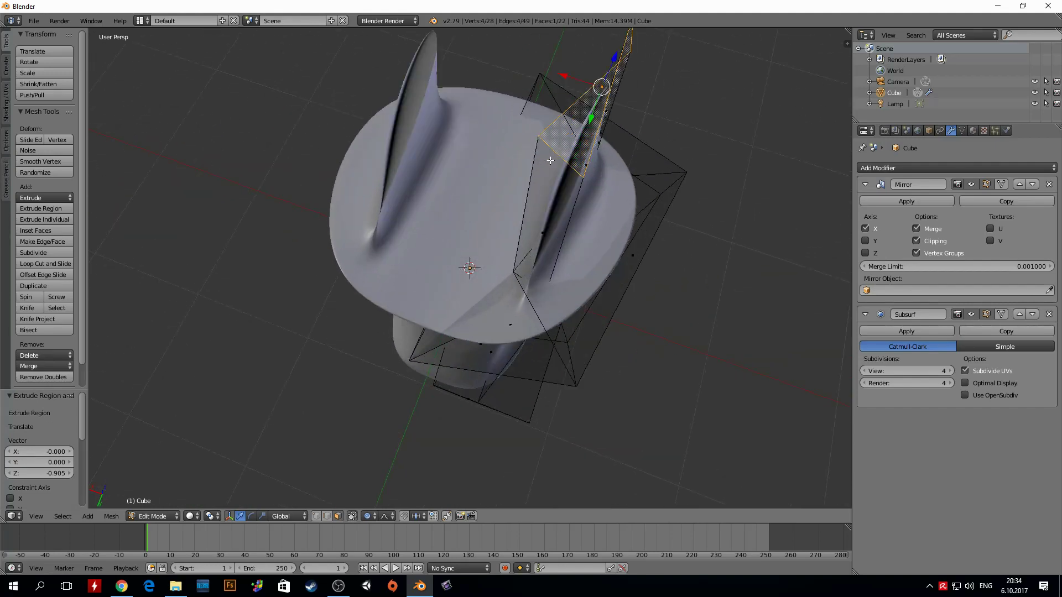
{"action": "mouse_move", "coordinate": [614, 137]}
{"action": "middle_mouse_down"}
{"action": "mouse_move", "coordinate": [542, 135]}
{"action": "mouse_move", "coordinate": [560, 166]}
{"action": "mouse_move", "coordinate": [560, 204]}
{"action": "mouse_move", "coordinate": [522, 175]}
{"action": "mouse_move", "coordinate": [496, 72]}
{"action": "middle_mouse_up"}
{"action": "key", "text": "Tab"}
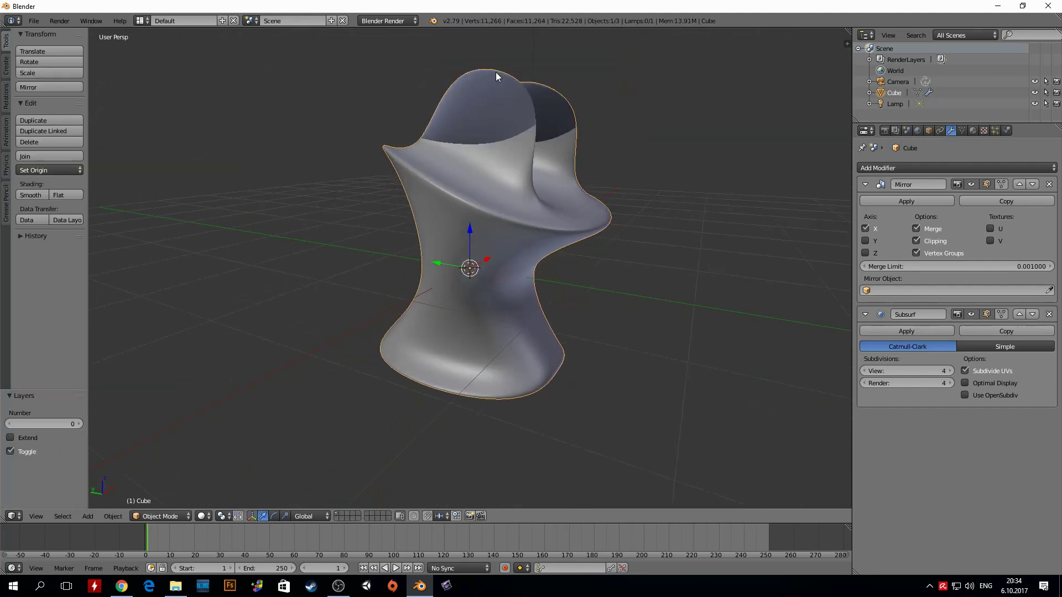
{"action": "mouse_move", "coordinate": [500, 112]}
{"action": "middle_mouse_down"}
{"action": "mouse_move", "coordinate": [526, 138]}
{"action": "mouse_move", "coordinate": [699, 114]}
{"action": "mouse_move", "coordinate": [552, 144]}
{"action": "mouse_move", "coordinate": [531, 115]}
{"action": "mouse_move", "coordinate": [541, 161]}
{"action": "mouse_move", "coordinate": [487, 232]}
{"action": "mouse_move", "coordinate": [452, 331]}
{"action": "middle_mouse_up"}
{"action": "scroll", "coordinate": [523, 172], "scroll_direction": "up", "scroll_amount": 5}
- Move a prong tip vertex outward by about -0.716, 0.292, -0.245 to stretch the horns
{"action": "scroll", "coordinate": [523, 172], "scroll_direction": "down", "scroll_amount": 5}
{"action": "key", "text": "Tab"}
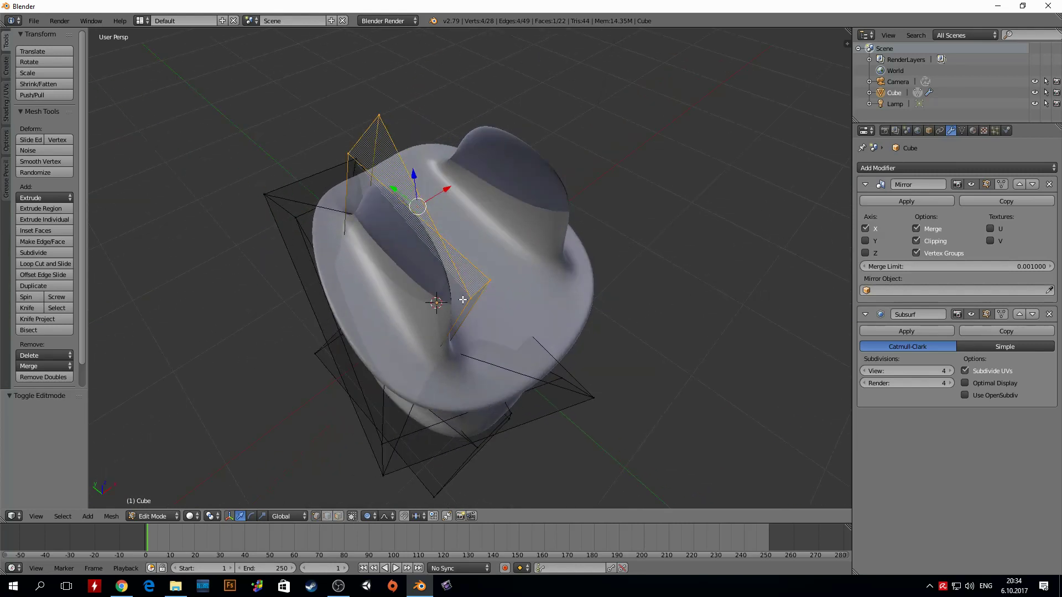
{"action": "right_click", "coordinate": [463, 300]}
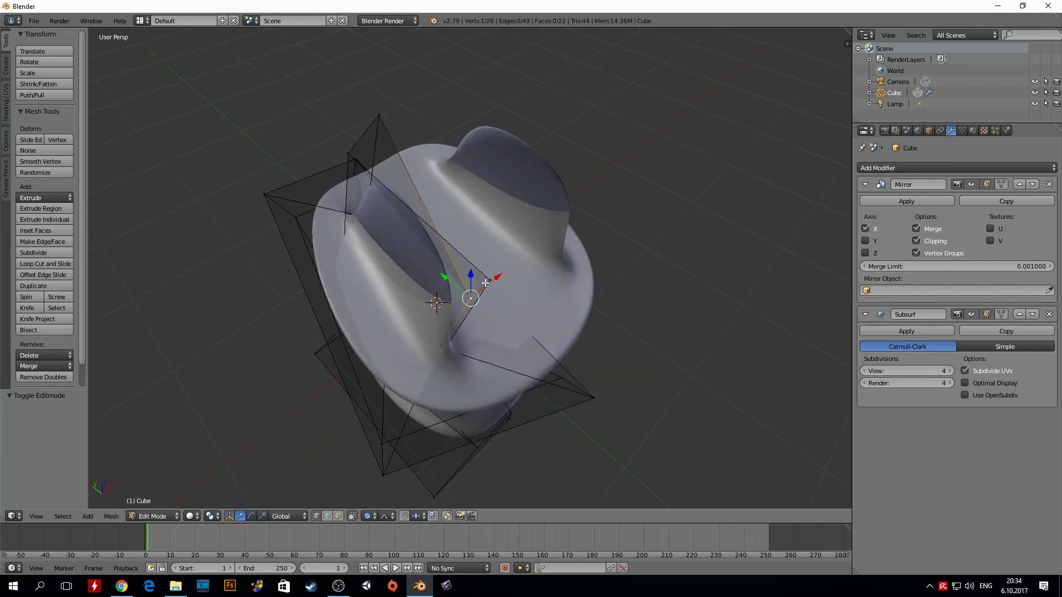
{"action": "key", "text": "g"}
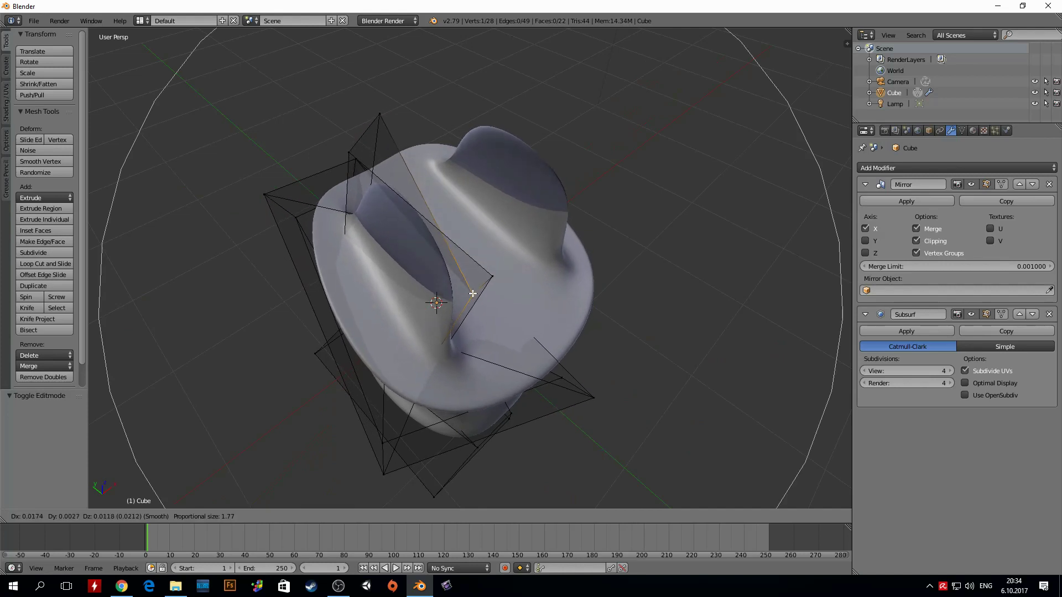
{"action": "key", "text": "Escape"}
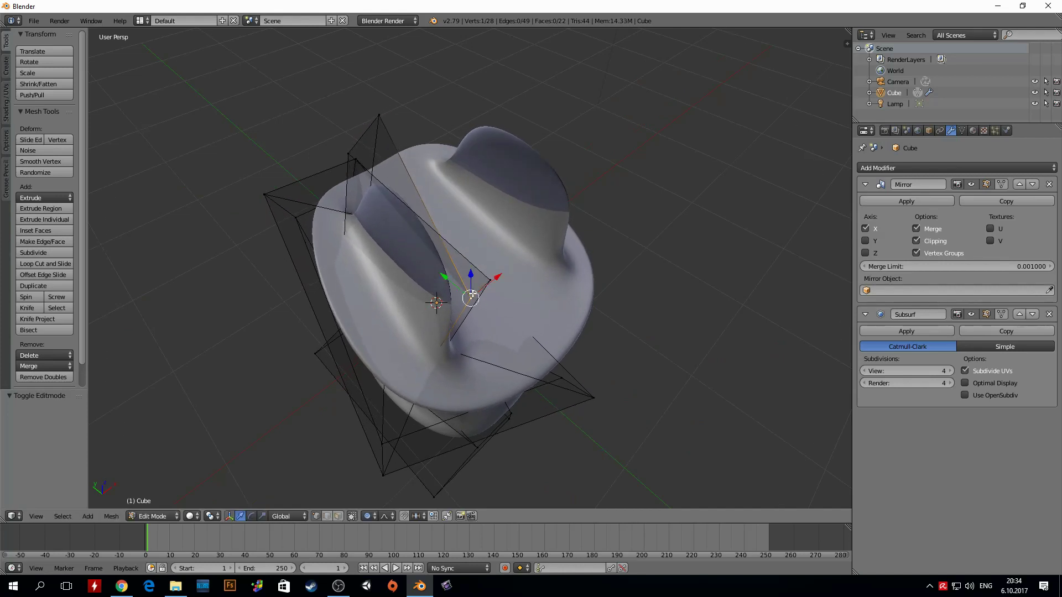
{"action": "key", "text": "g"}
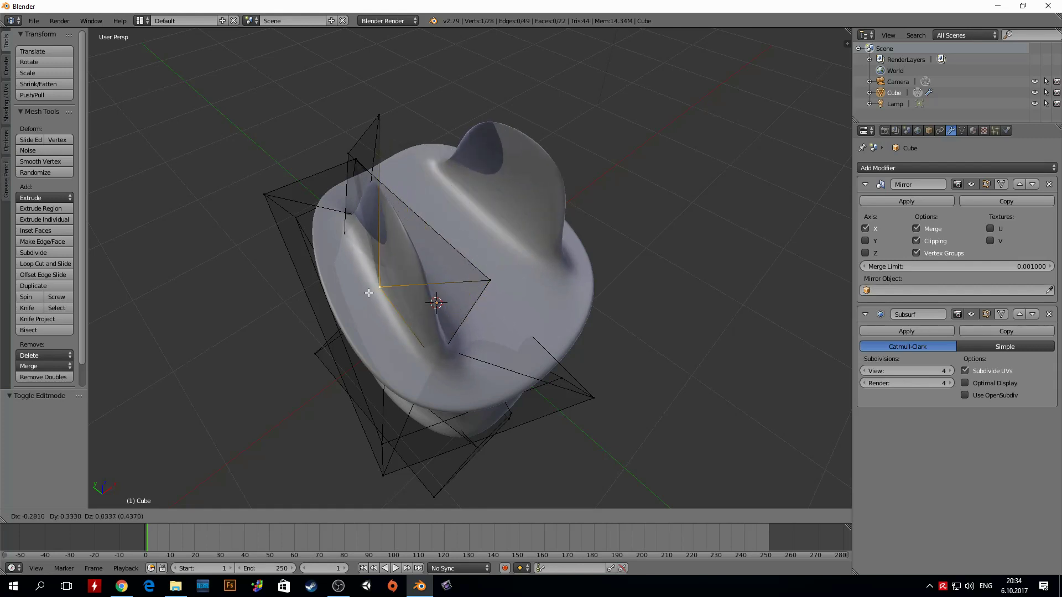
{"action": "left_click", "coordinate": [331, 337]}
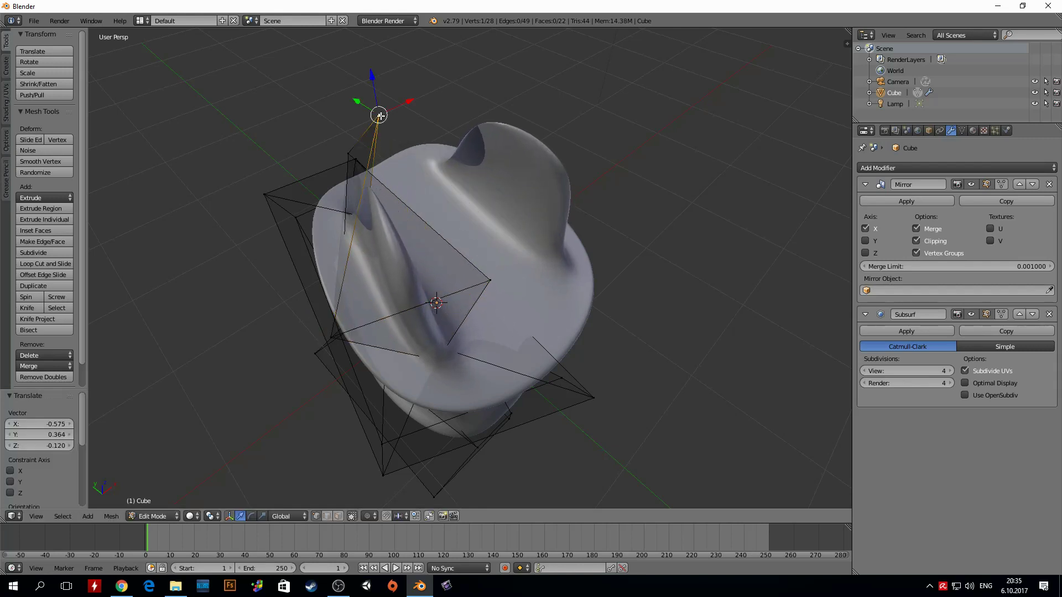
{"action": "left_click_drag", "start_coordinate": [380, 116], "coordinate": [238, 184]}
{"action": "mouse_move", "coordinate": [238, 185]}
{"action": "middle_mouse_down"}
{"action": "mouse_move", "coordinate": [590, 168]}
{"action": "mouse_move", "coordinate": [509, 183]}
{"action": "mouse_move", "coordinate": [481, 177]}
{"action": "mouse_move", "coordinate": [436, 134]}
{"action": "mouse_move", "coordinate": [413, 131]}
{"action": "mouse_move", "coordinate": [363, 157]}
{"action": "mouse_move", "coordinate": [299, 161]}
{"action": "mouse_move", "coordinate": [503, 165]}
{"action": "mouse_move", "coordinate": [512, 187]}
{"action": "middle_mouse_up"}
- Return to Object Mode and frame the smooth vase with its two horns
{"action": "key", "text": "Tab"}
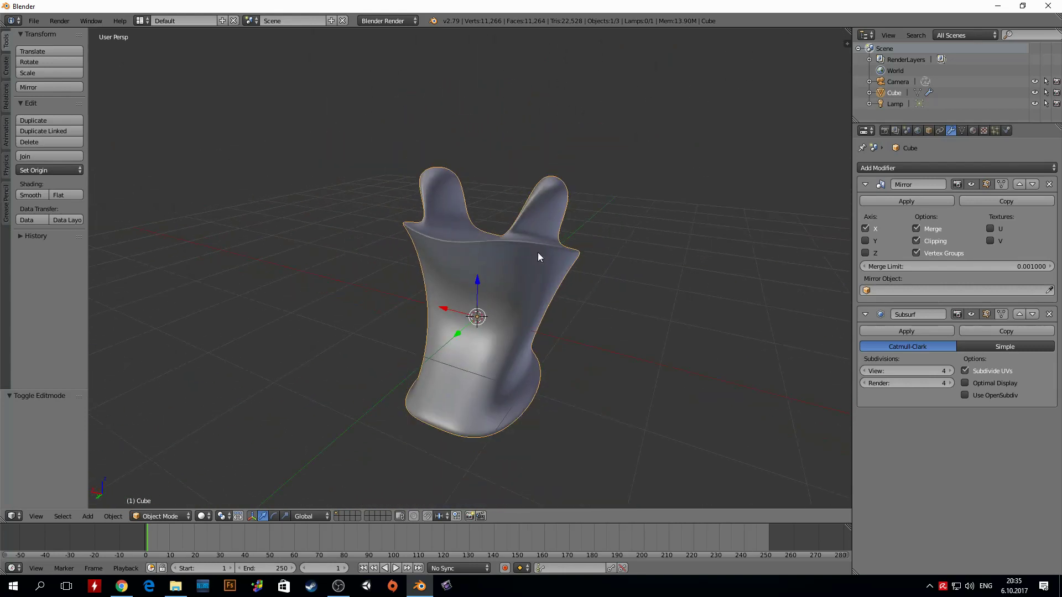
{"action": "middle_click_drag", "start_coordinate": [536, 298], "coordinate": [550, 280], "text": "shift"}
{"action": "scroll", "coordinate": [549, 238], "scroll_direction": "up", "scroll_amount": 4}
{"action": "scroll", "coordinate": [549, 237], "scroll_direction": "down", "scroll_amount": 3}
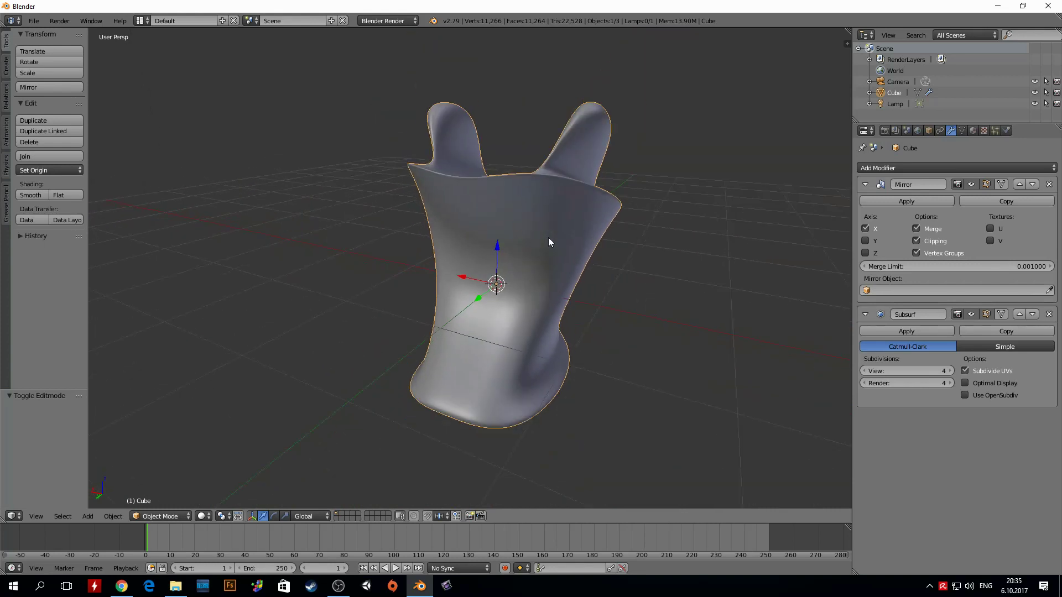